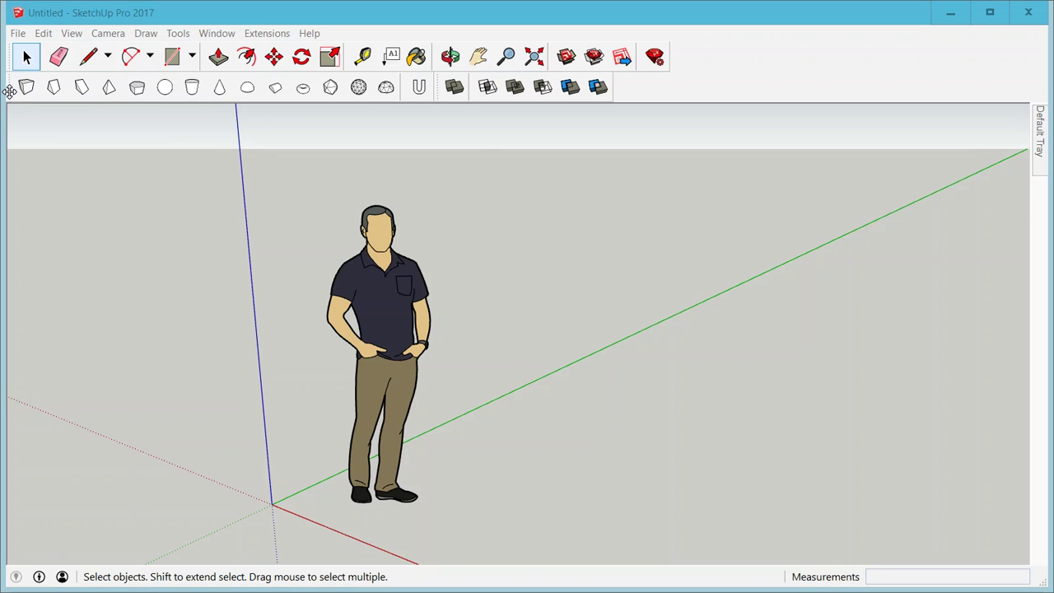
# Float and re-dock the shape toolbar, then view and close the help page for placing shapes
pyautogui.moveTo(9, 90); pyautogui.dragTo(307, 153)
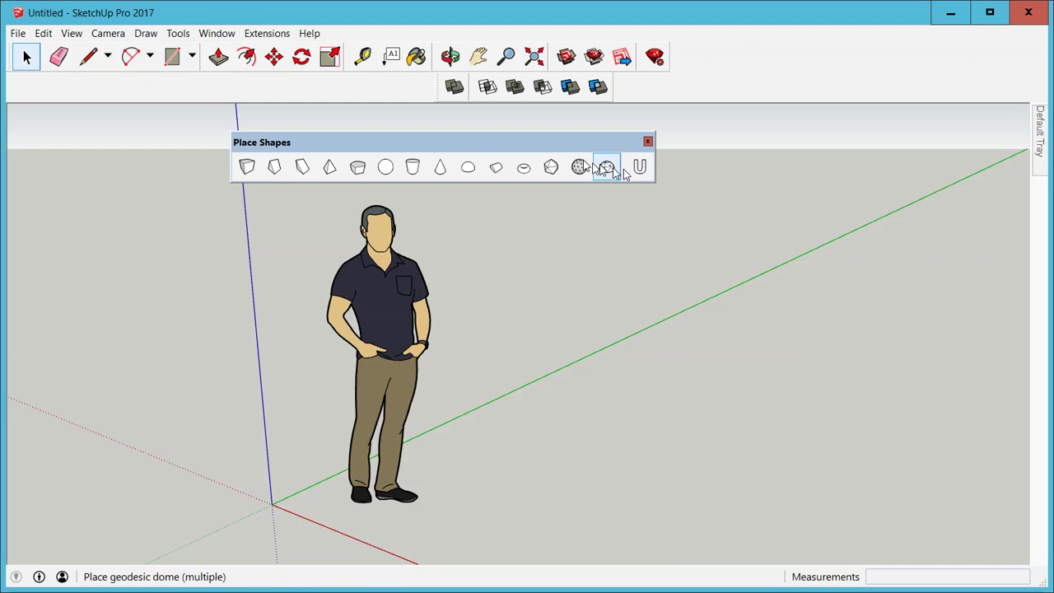
pyautogui.moveTo(402, 138); pyautogui.dragTo(198, 74)
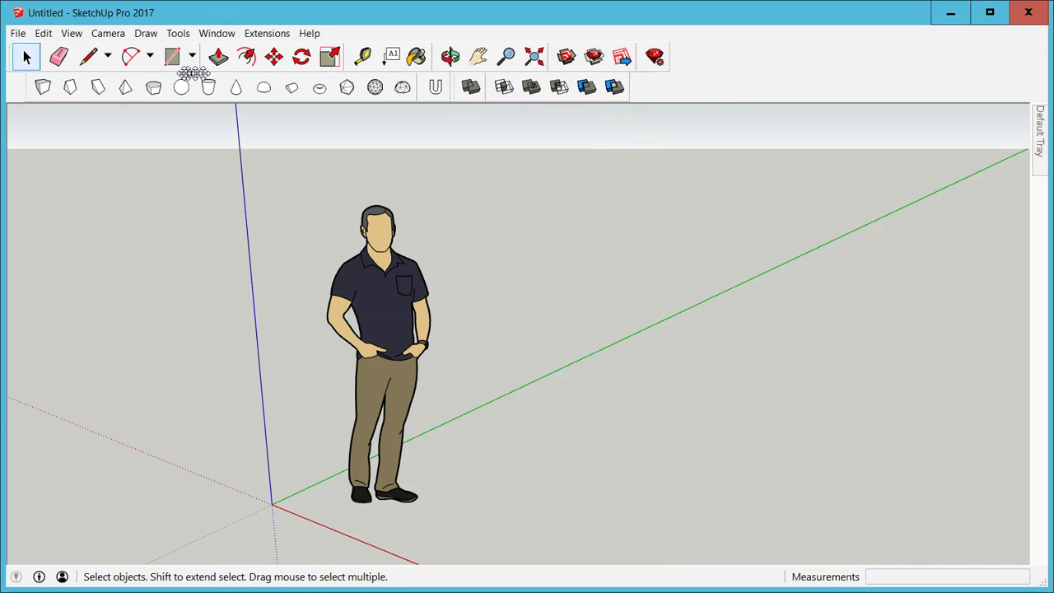
pyautogui.click(178, 33)
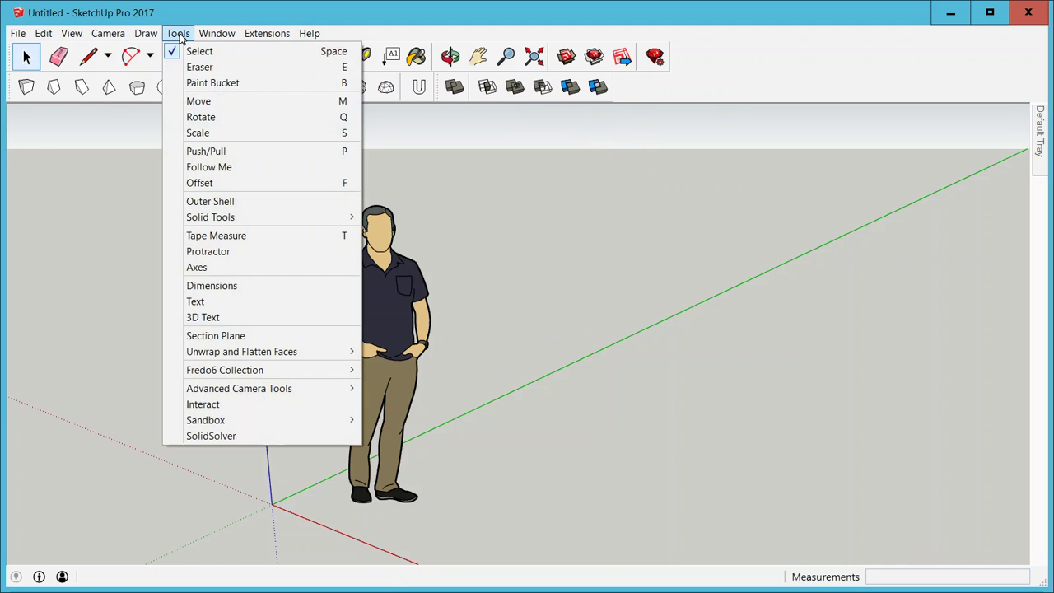
pyautogui.moveTo(157, 35)
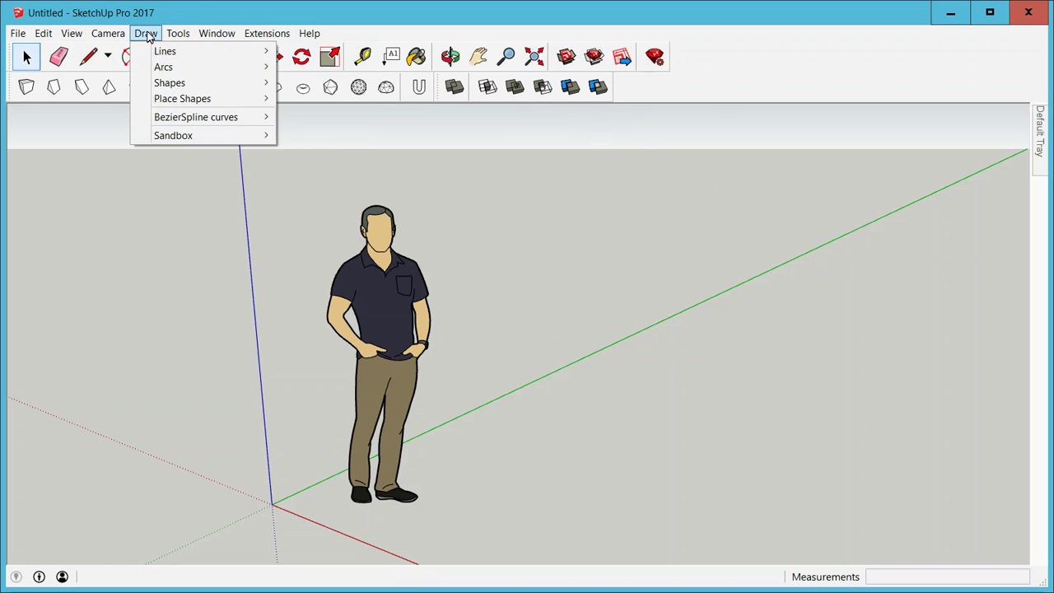
pyautogui.moveTo(180, 100)
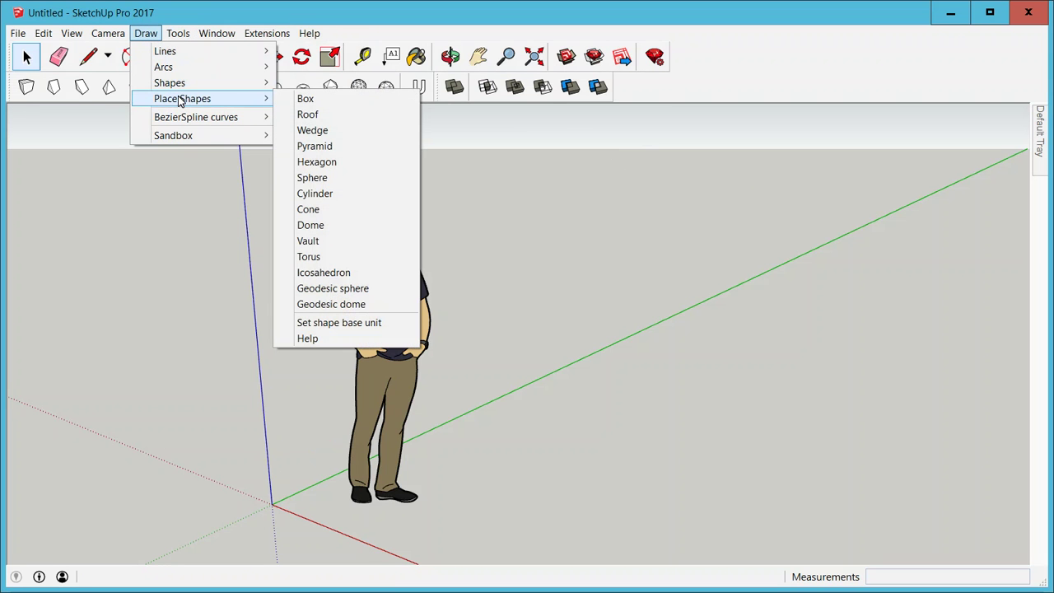
pyautogui.click(334, 340)
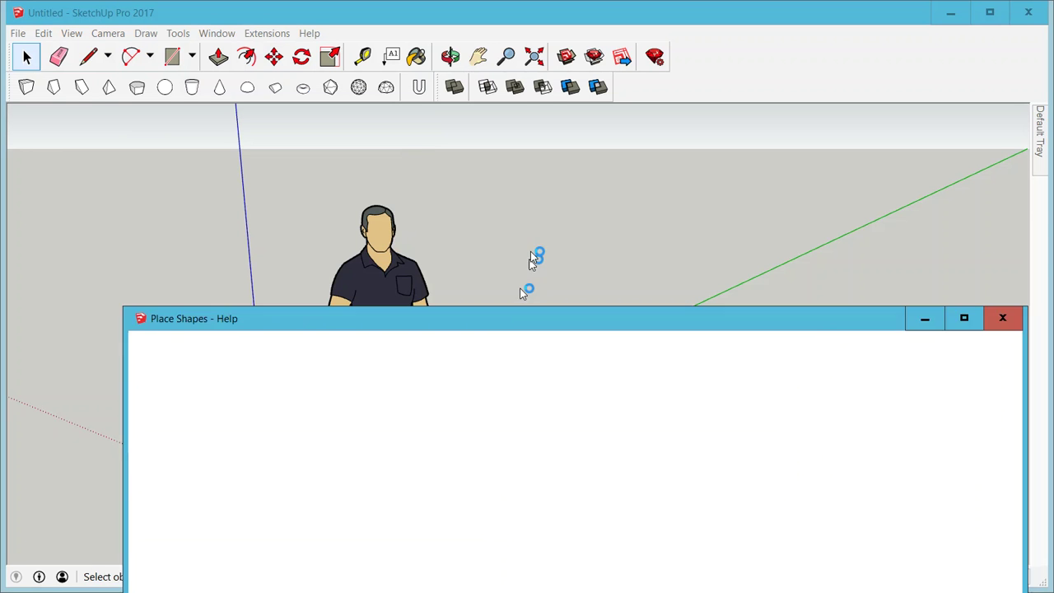
pyautogui.moveTo(523, 313); pyautogui.dragTo(470, 153)
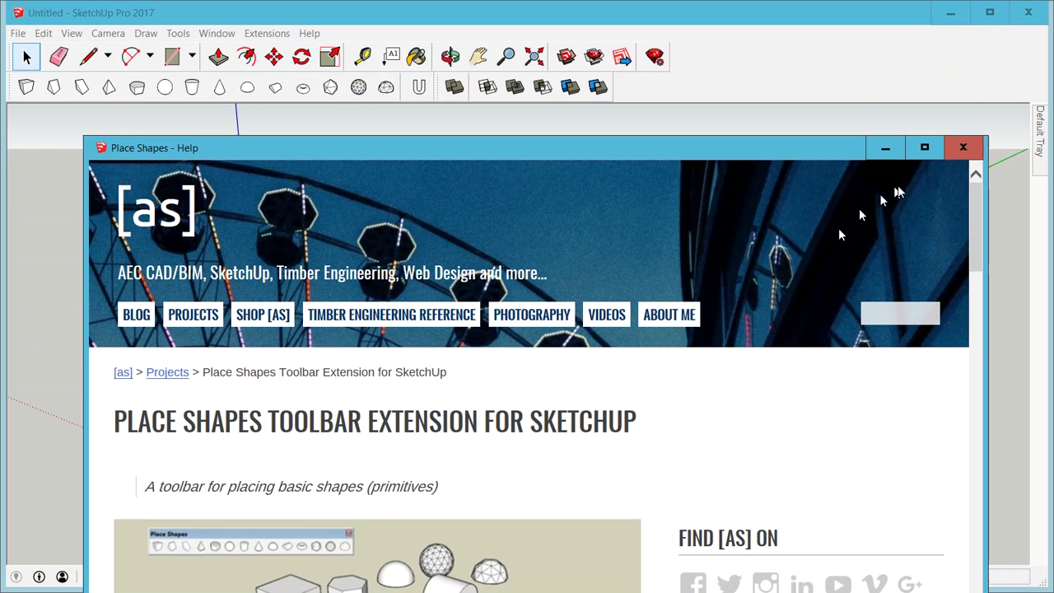
pyautogui.click(963, 148)
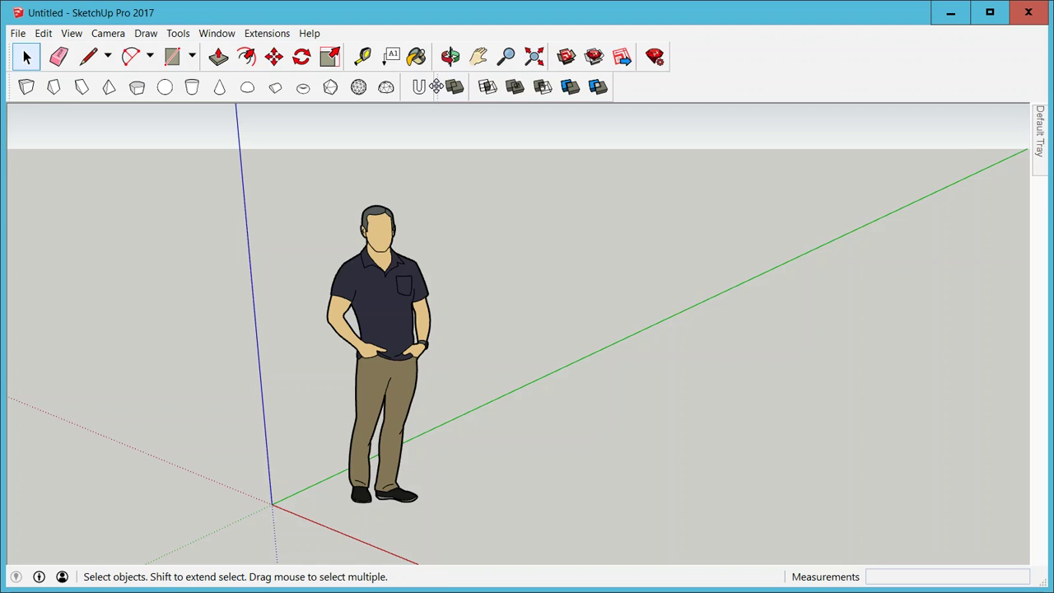
# Float and re-dock the solid-modelling toolbar, then start and cancel a box placement
pyautogui.moveTo(435, 87); pyautogui.dragTo(445, 161)
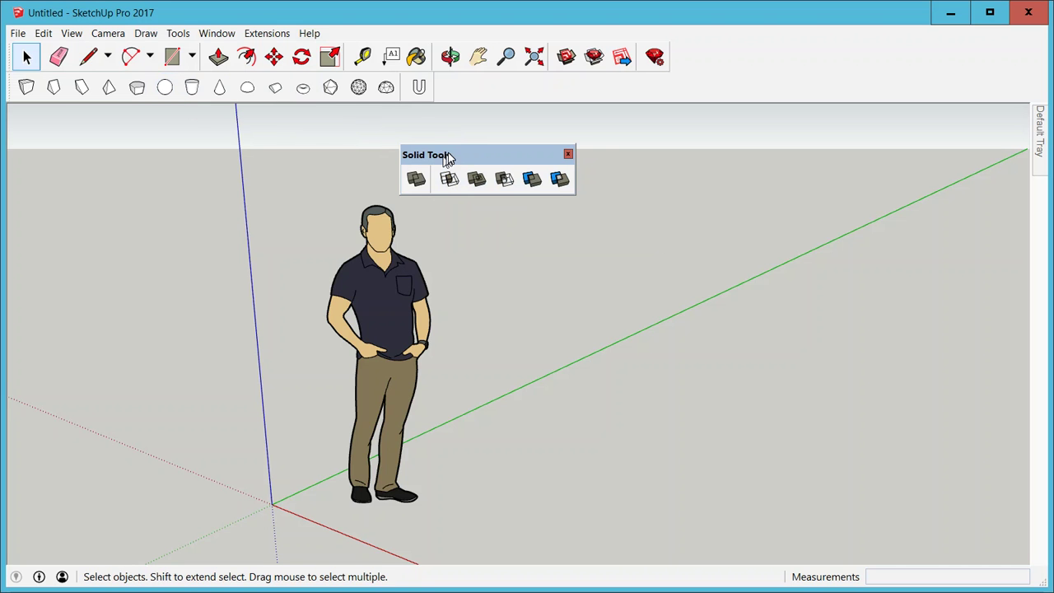
pyautogui.moveTo(448, 156); pyautogui.dragTo(466, 91)
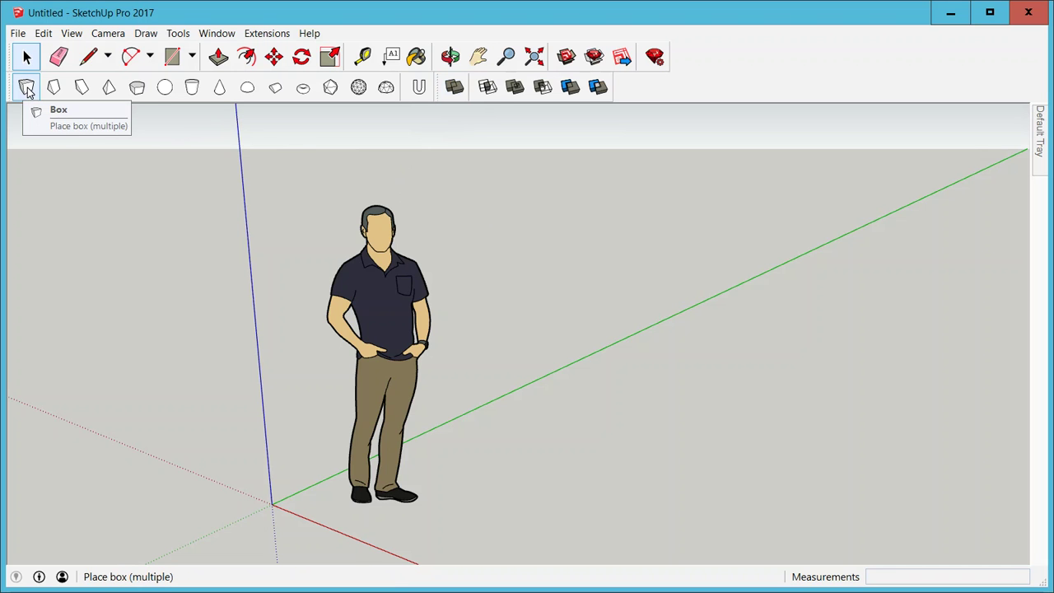
pyautogui.click(27, 89)
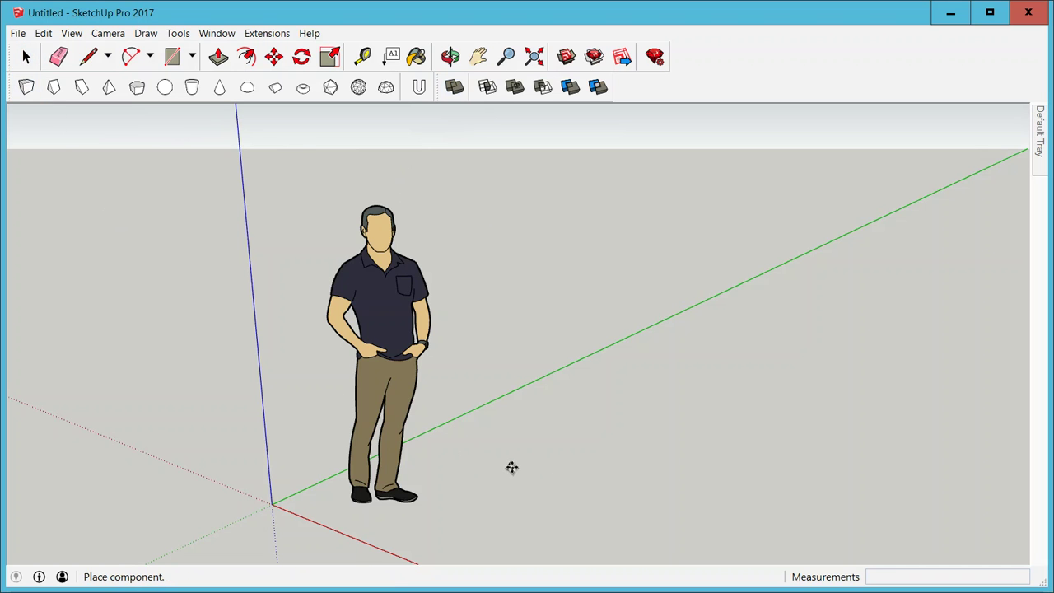
pyautogui.scroll(10, 512, 461)
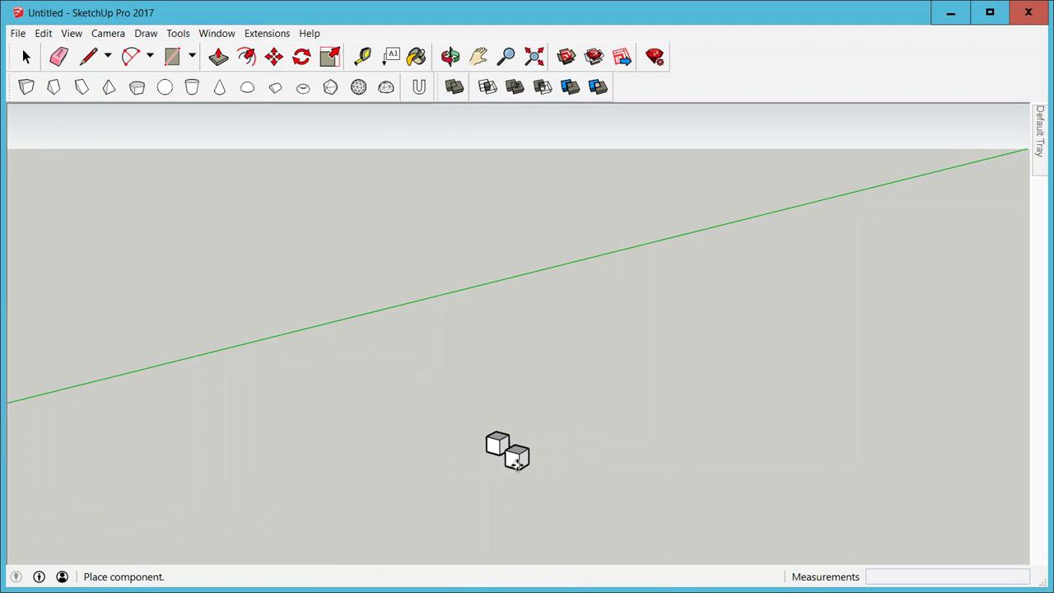
pyautogui.scroll(-10, 512, 449)
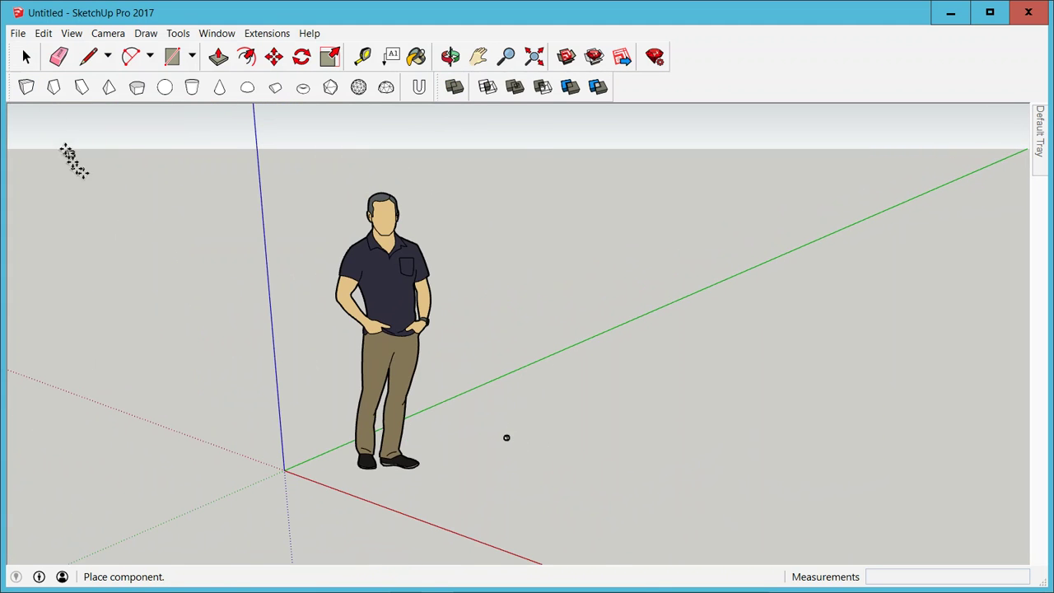
pyautogui.click(25, 56)
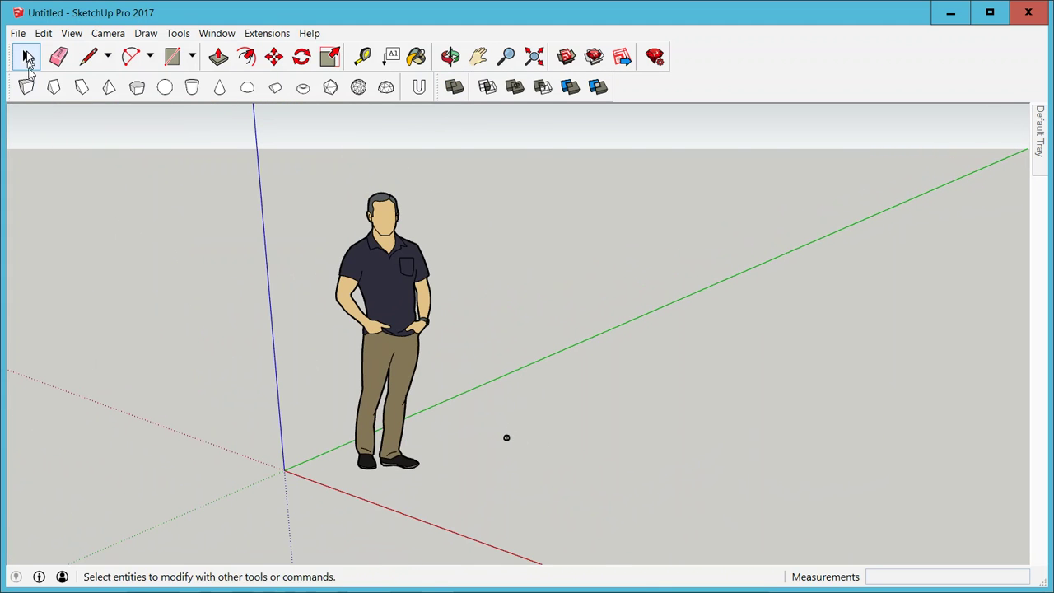
# Set the shape base unit to metres (m)
pyautogui.click(422, 91)
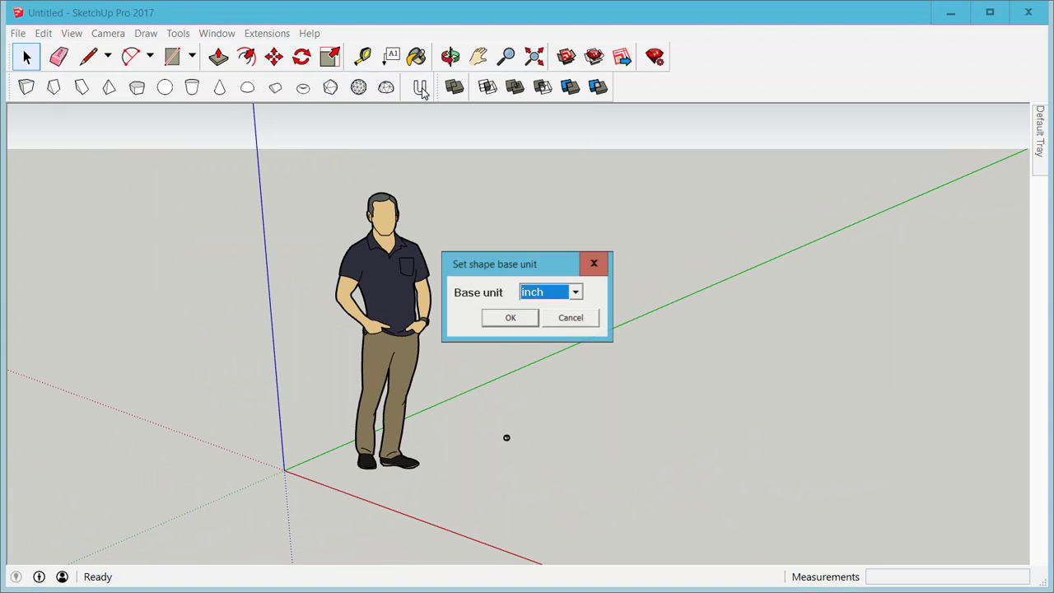
pyautogui.moveTo(514, 278); pyautogui.dragTo(532, 211)
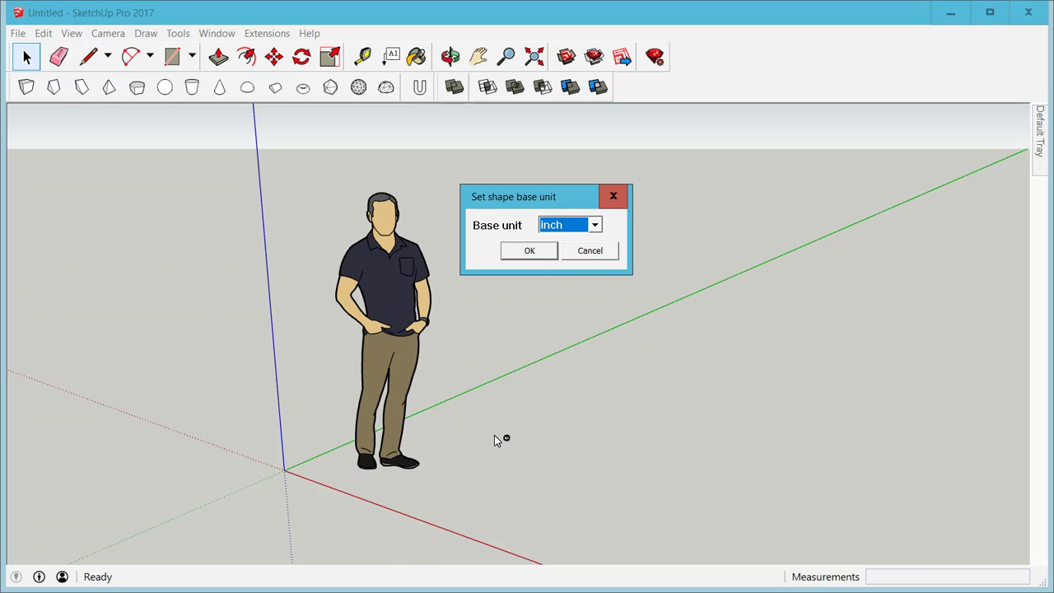
pyautogui.click(565, 227)
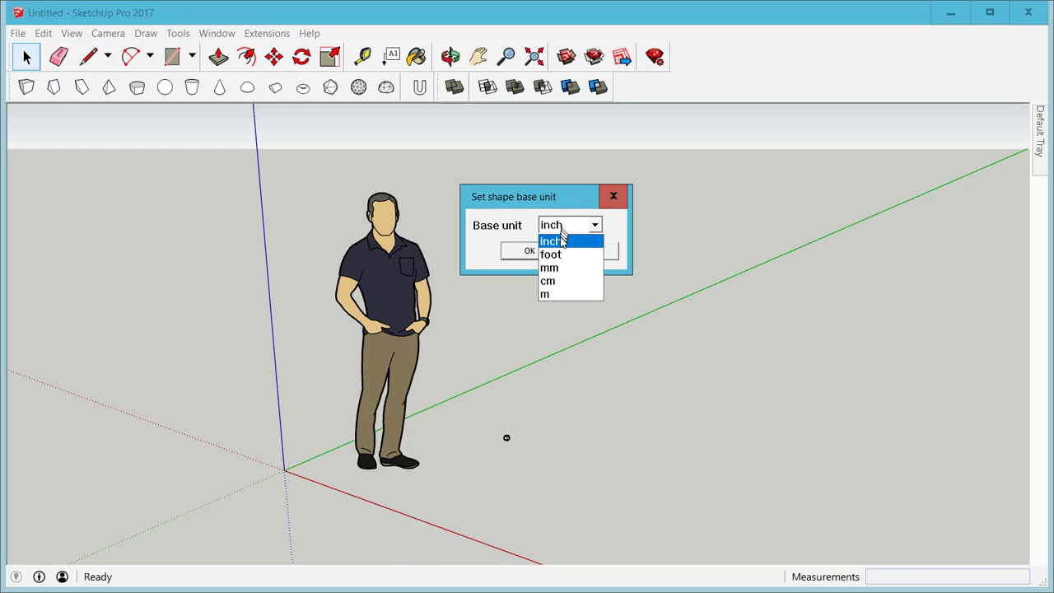
pyautogui.click(554, 293)
pyautogui.click(525, 250)
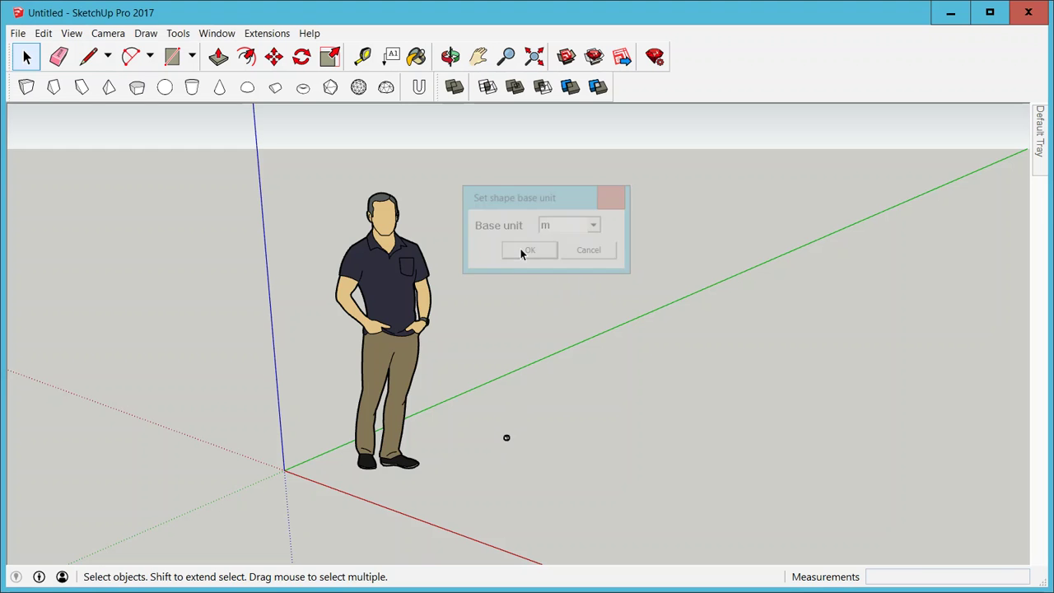
pyautogui.click(27, 86)
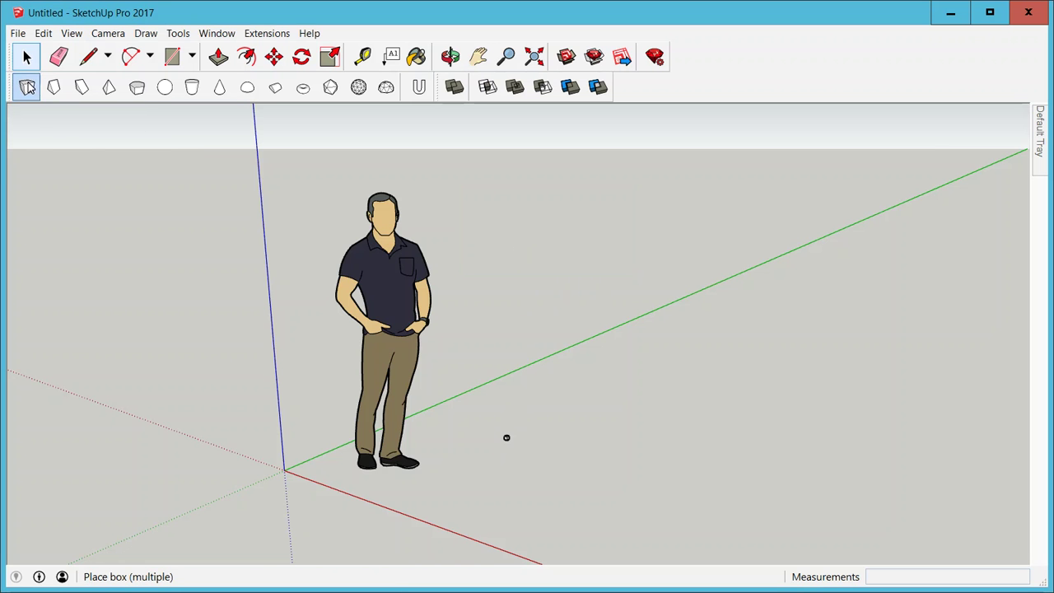
pyautogui.click(649, 403)
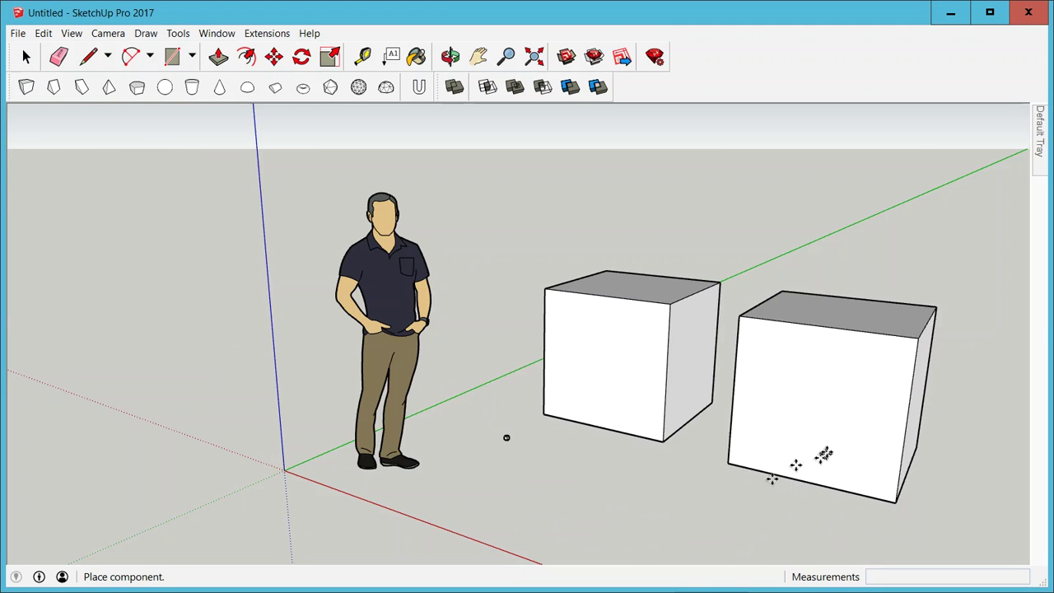
pyautogui.click(808, 466)
pyautogui.scroll(-3, 749, 395)
pyautogui.scroll(-3, 745, 402)
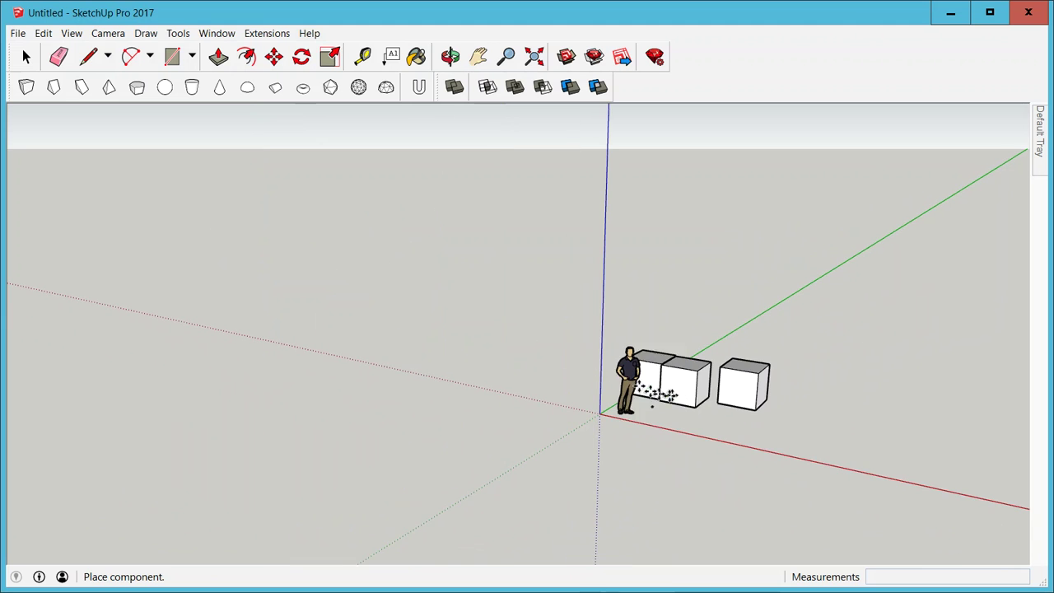
pyautogui.click(677, 306)
pyautogui.click(824, 352)
pyautogui.click(842, 453)
pyautogui.click(724, 490)
pyautogui.click(659, 474)
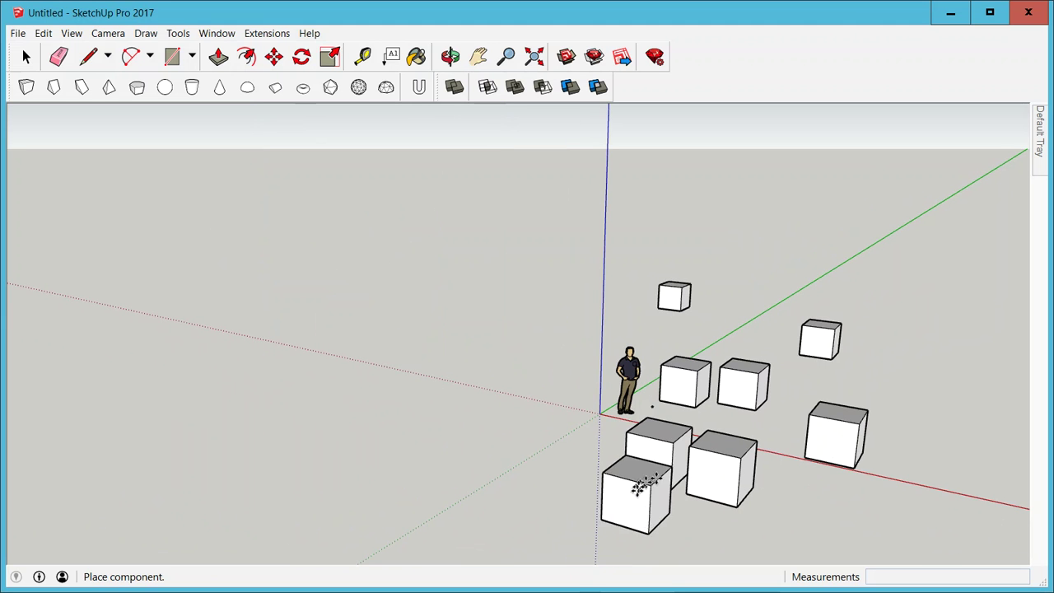
pyautogui.click(26, 56)
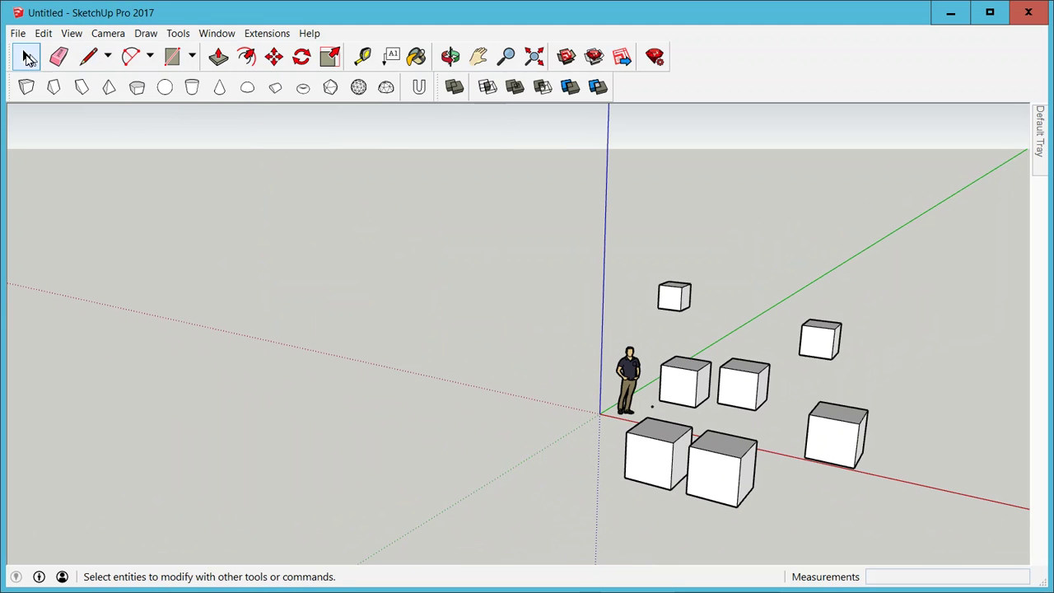
pyautogui.click(418, 87)
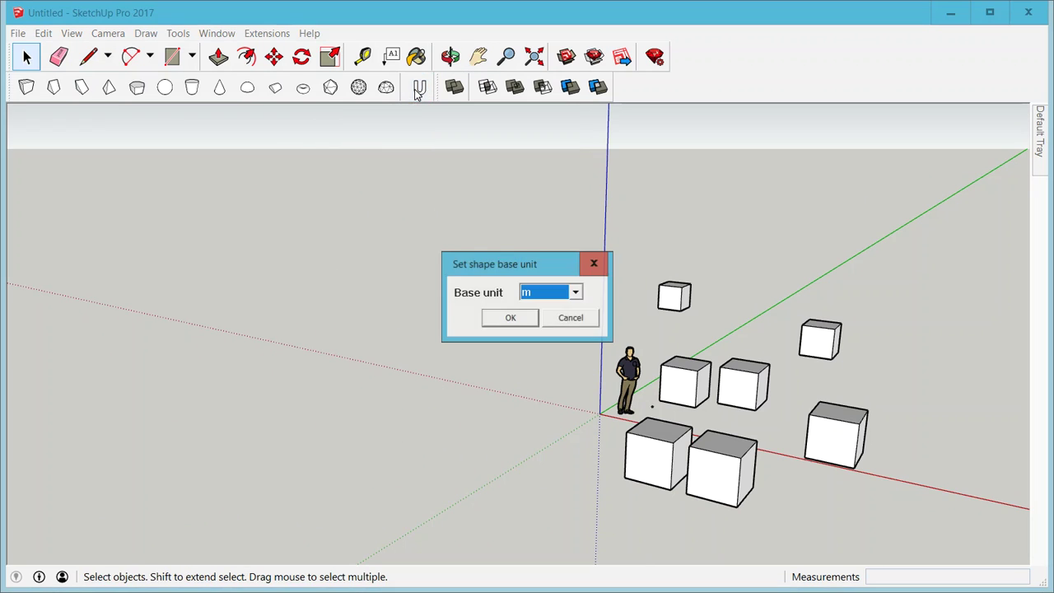
pyautogui.click(559, 293)
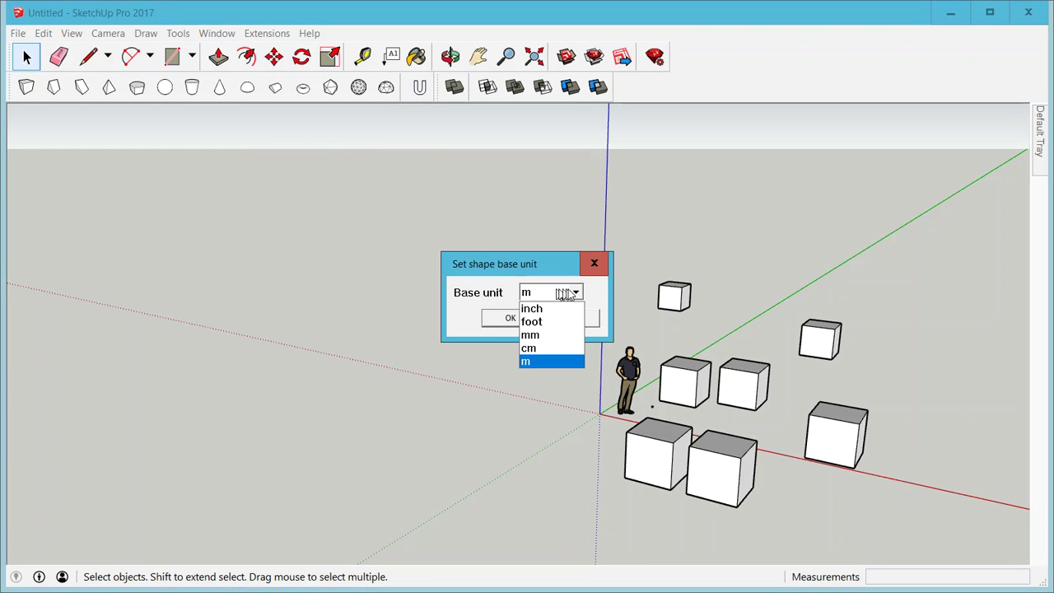
pyautogui.click(590, 295)
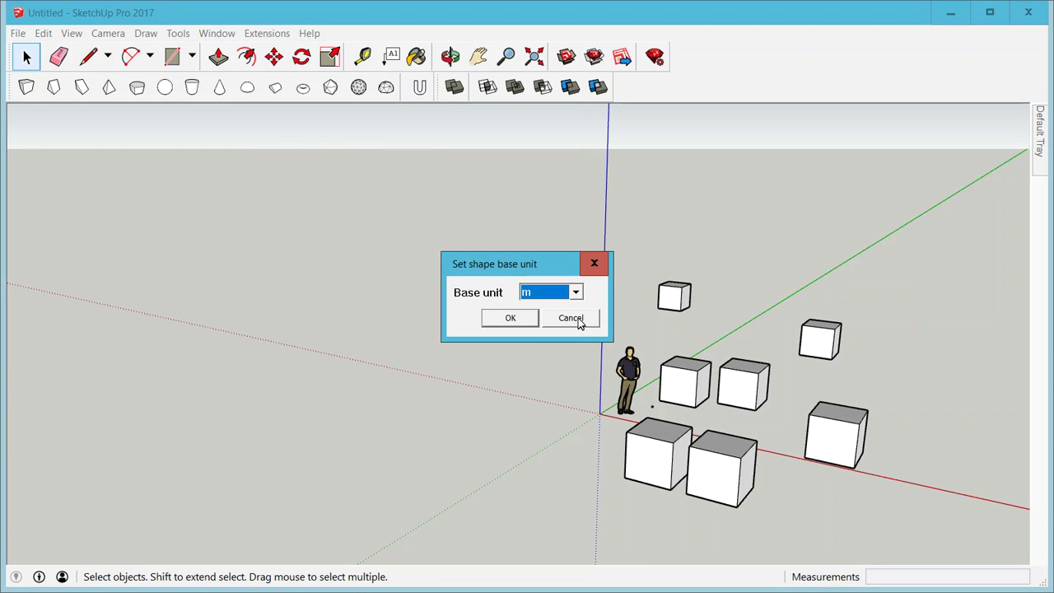
pyautogui.click(577, 320)
pyautogui.click(699, 399)
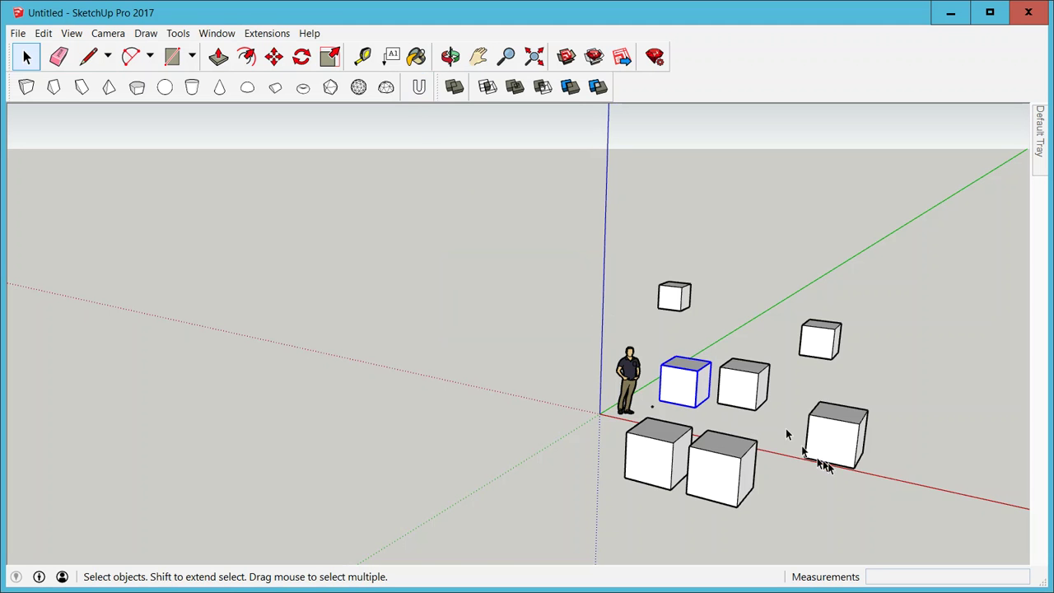
pyautogui.moveTo(892, 517); pyautogui.dragTo(653, 251)
pyautogui.press('Delete')
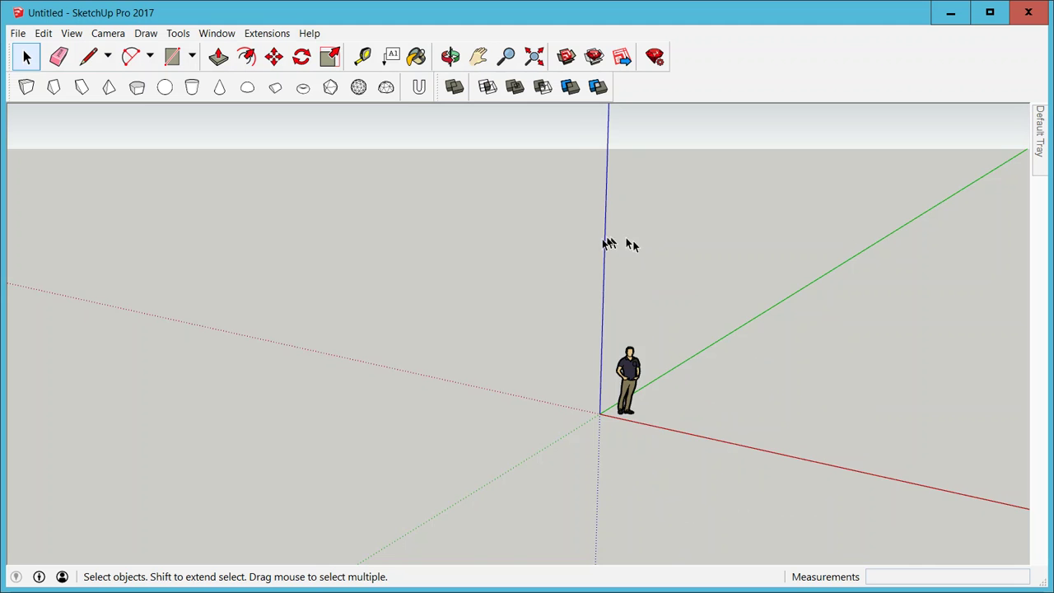
# Try the Icosahedron, Sphere and Box shape tools, then cancel without placing anything
pyautogui.scroll(4, 708, 440)
pyautogui.scroll(3, 580, 360)
pyautogui.scroll(2, 480, 313)
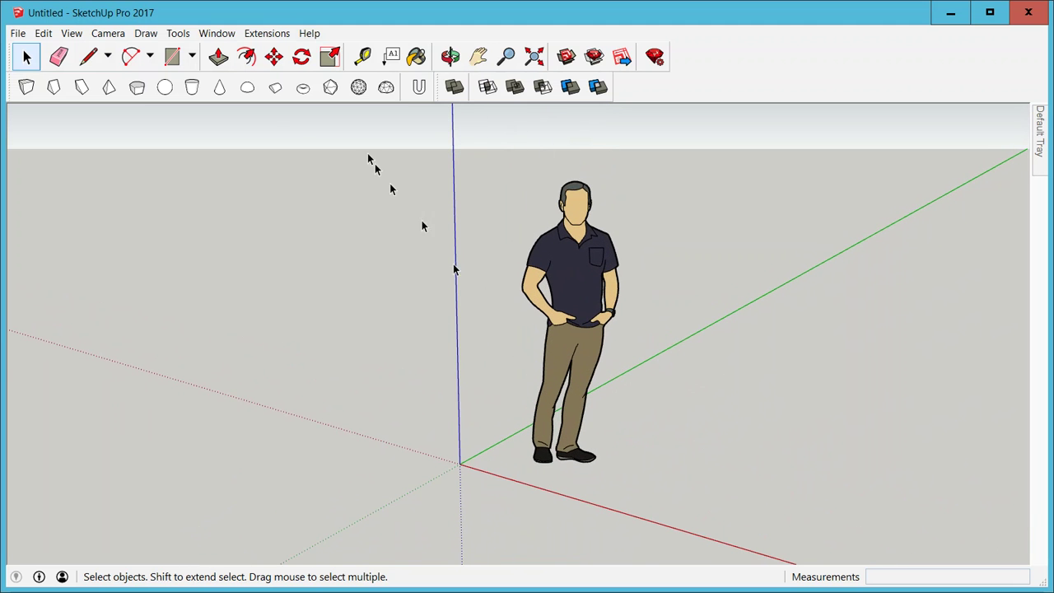
pyautogui.click(331, 87)
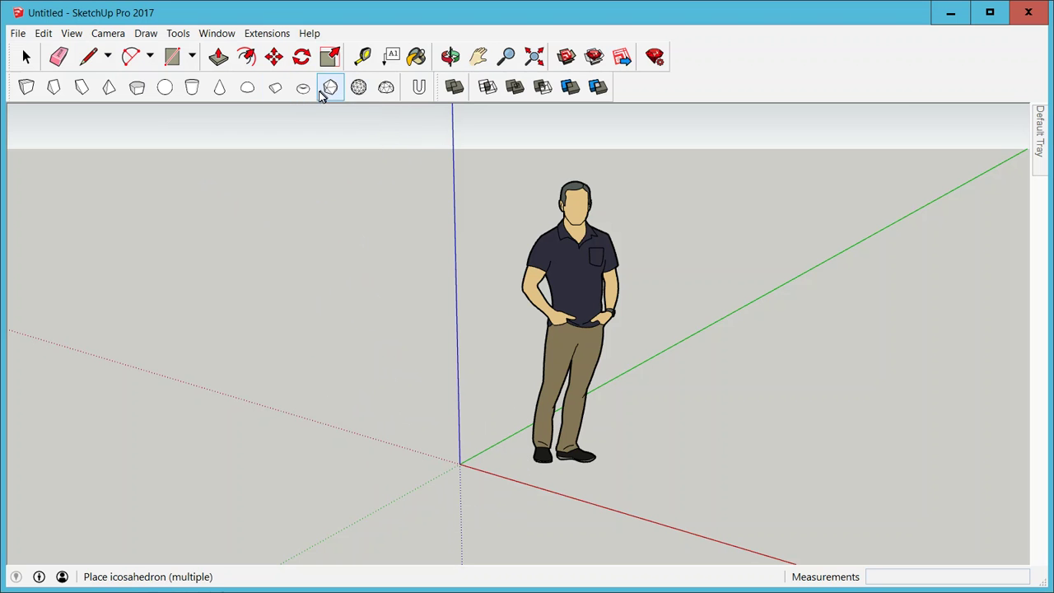
pyautogui.click(165, 87)
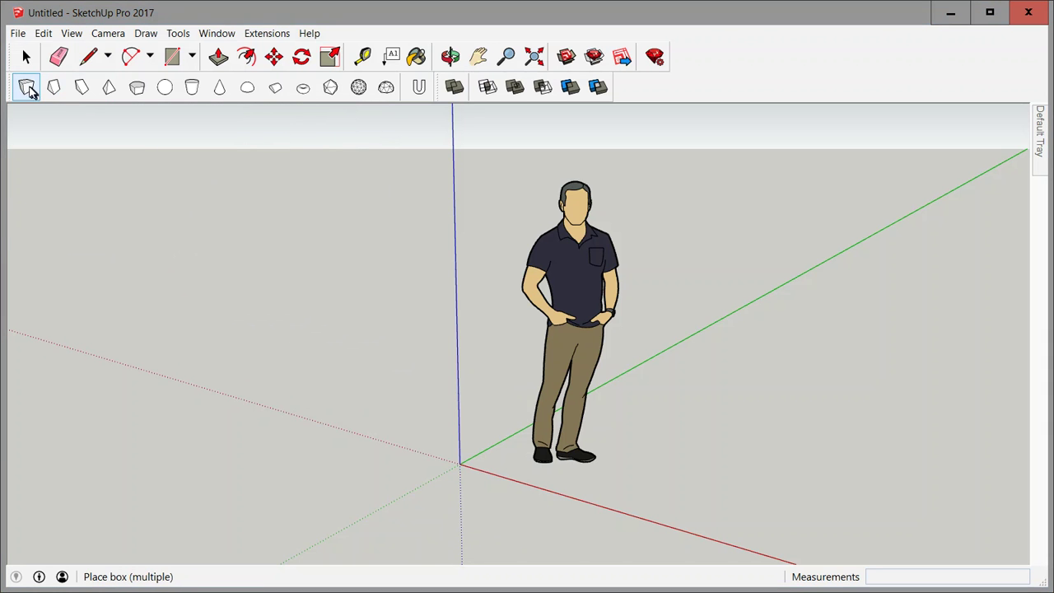
pyautogui.click(27, 88)
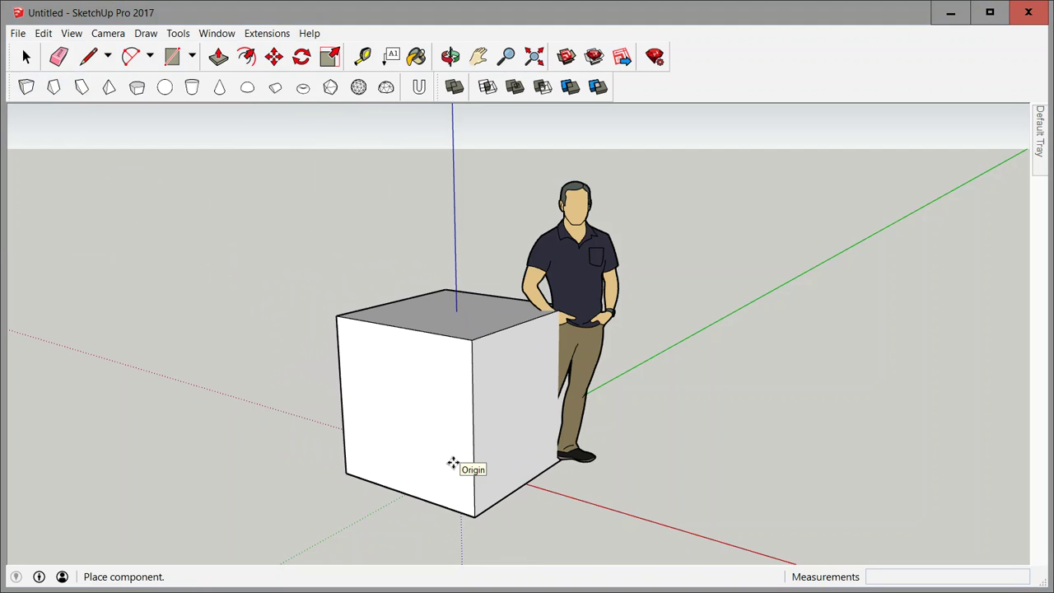
pyautogui.click(27, 56)
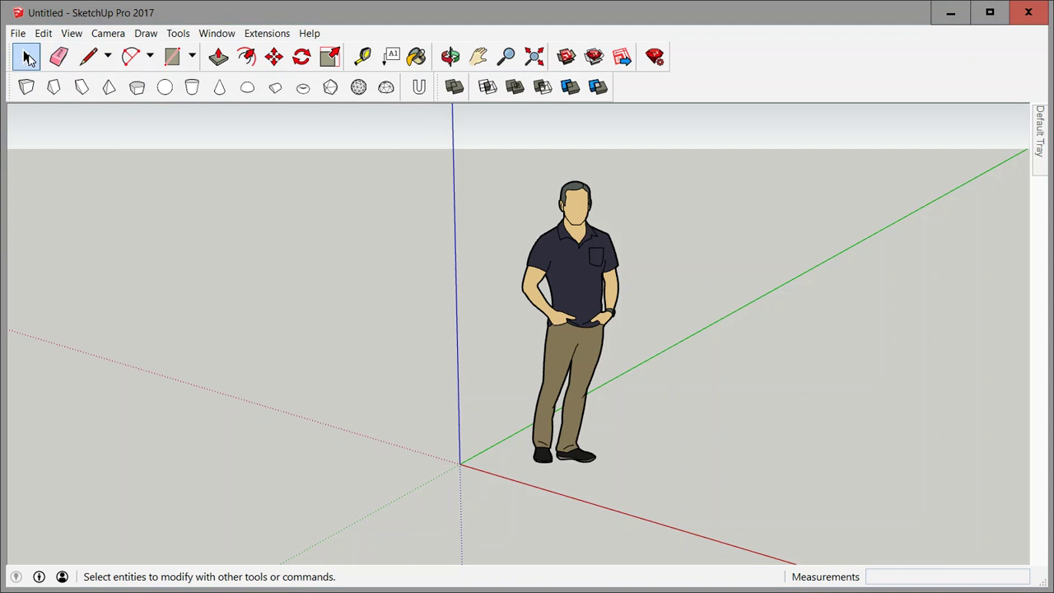
# Switch the face style to X-ray
pyautogui.click(73, 34)
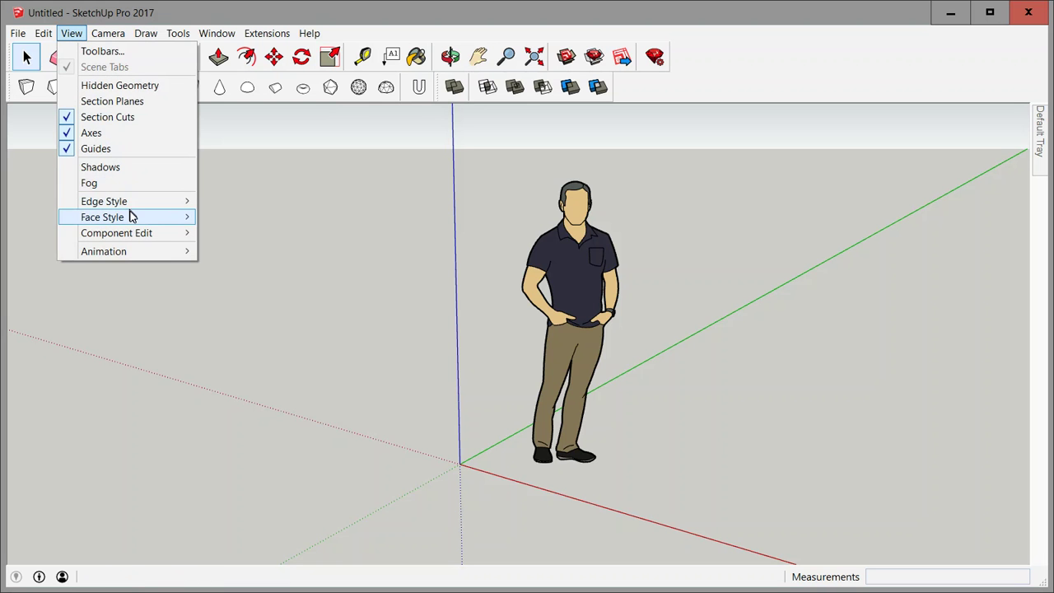
pyautogui.moveTo(132, 218)
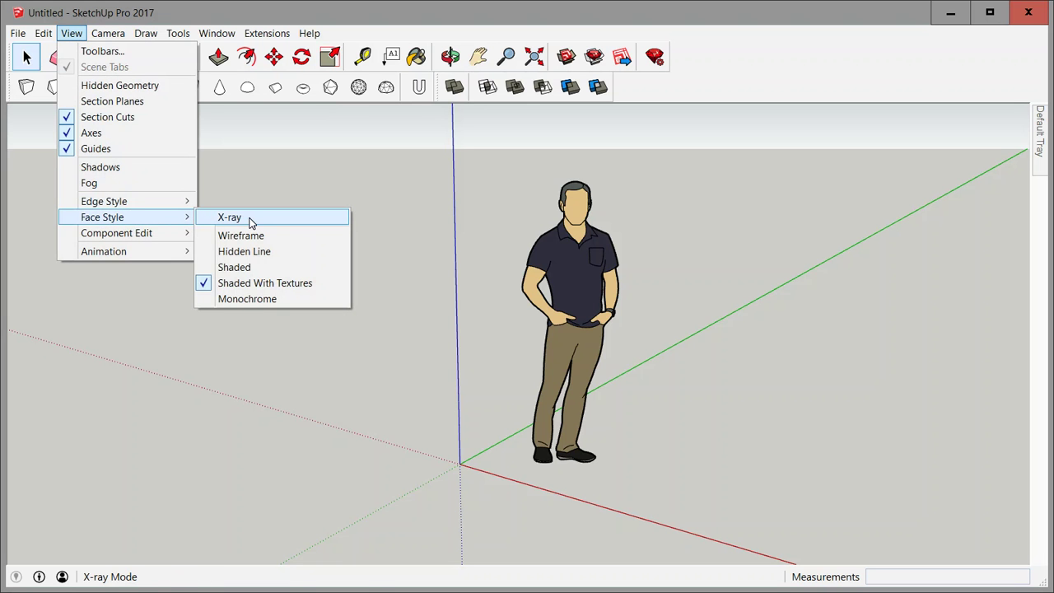
pyautogui.click(229, 217)
# Place a box at the axis origin and a pyramid shape against it
pyautogui.click(27, 87)
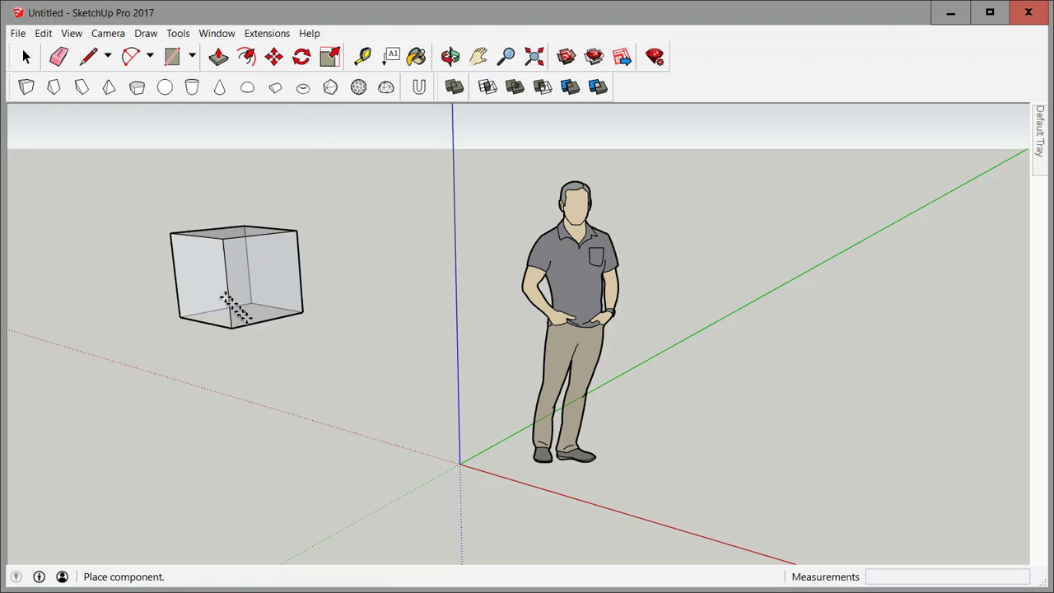
pyautogui.click(458, 462)
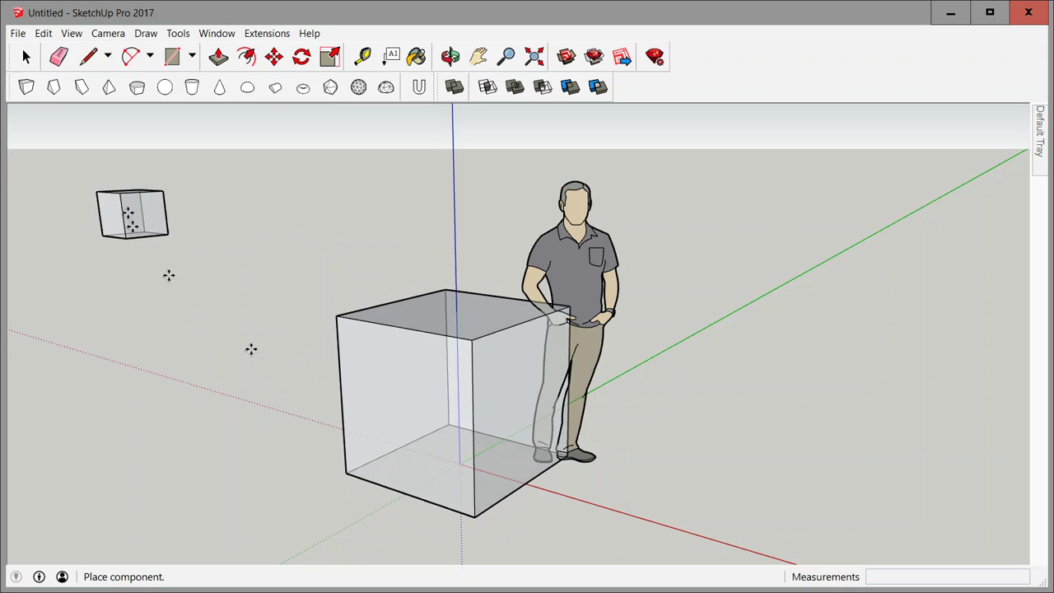
pyautogui.click(111, 89)
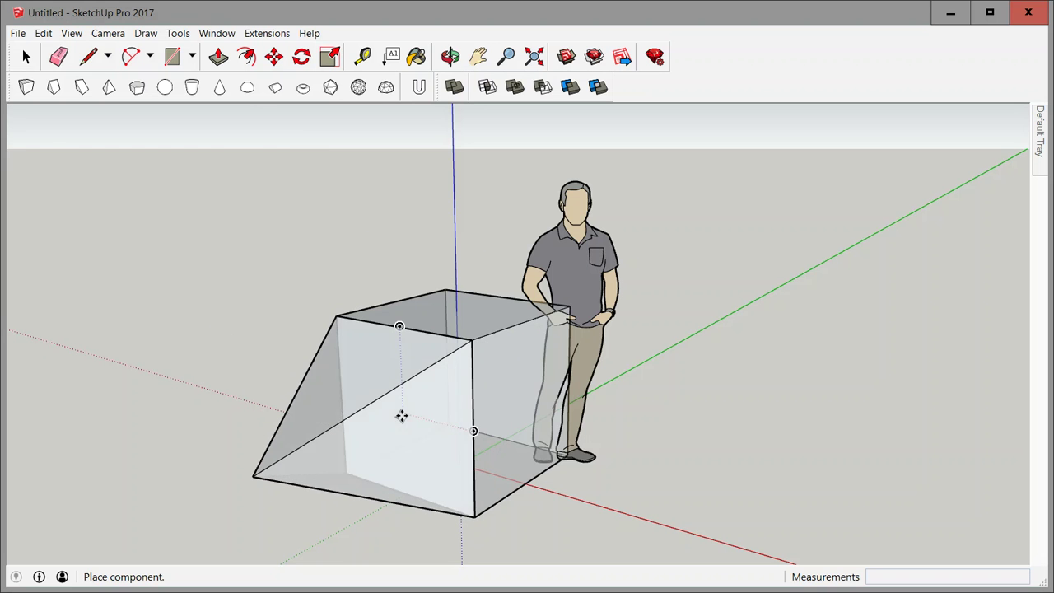
pyautogui.click(25, 56)
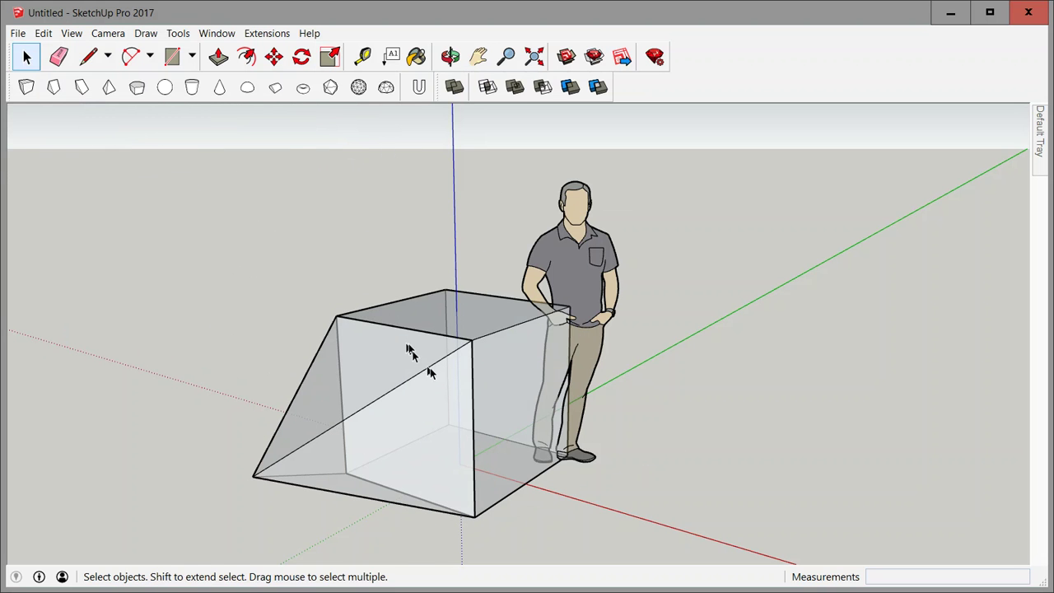
# Turn X-ray face rendering back off
pyautogui.click(441, 392)
pyautogui.click(314, 225)
pyautogui.click(72, 33)
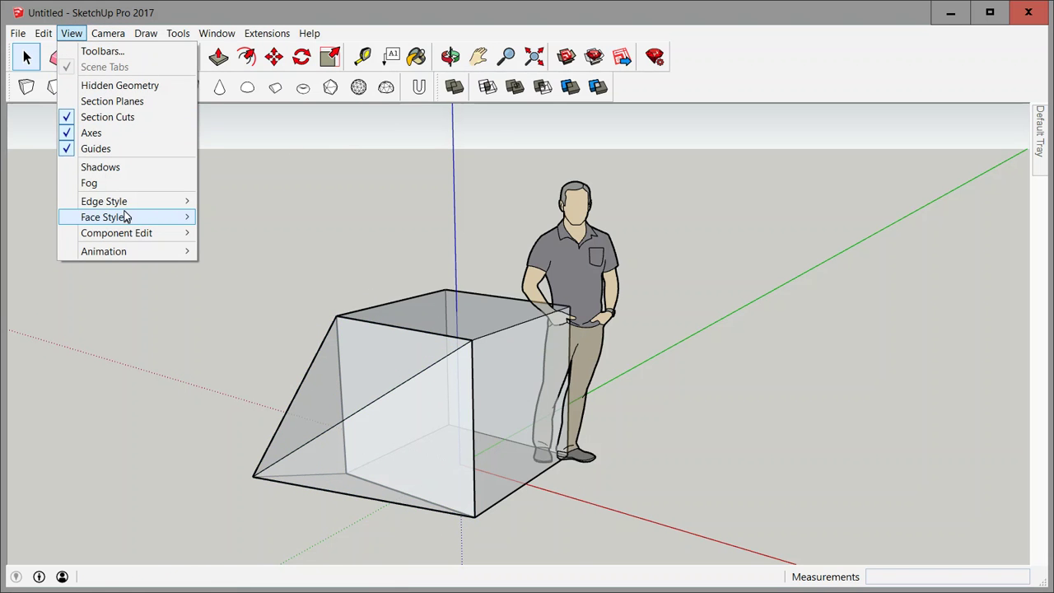
pyautogui.moveTo(130, 218)
pyautogui.click(233, 218)
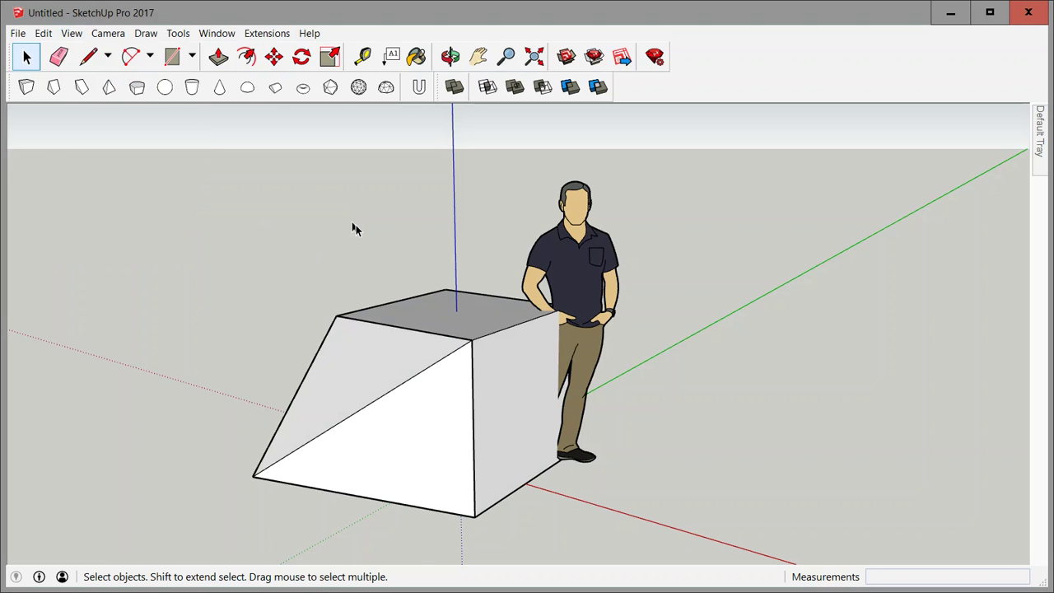
# Select the whole sloped block with a crossing window and delete it
pyautogui.click(434, 369)
pyautogui.click(375, 309)
pyautogui.click(317, 237)
pyautogui.click(413, 377)
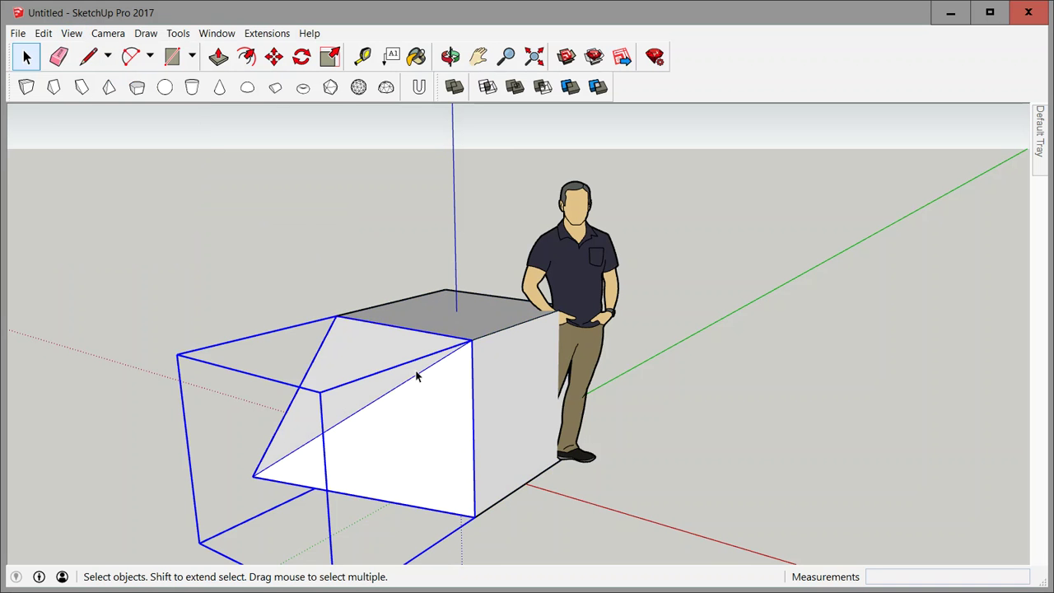
pyautogui.click(495, 536)
pyautogui.moveTo(495, 535); pyautogui.dragTo(427, 485)
pyautogui.press('Delete')
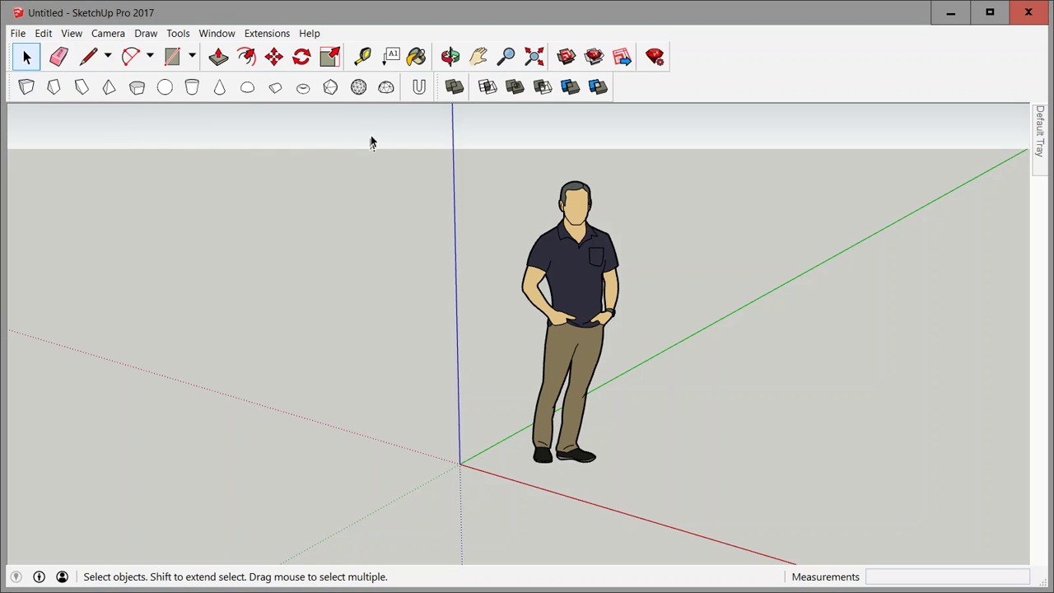
# Switch the shape base unit from metres back to inch
pyautogui.click(418, 94)
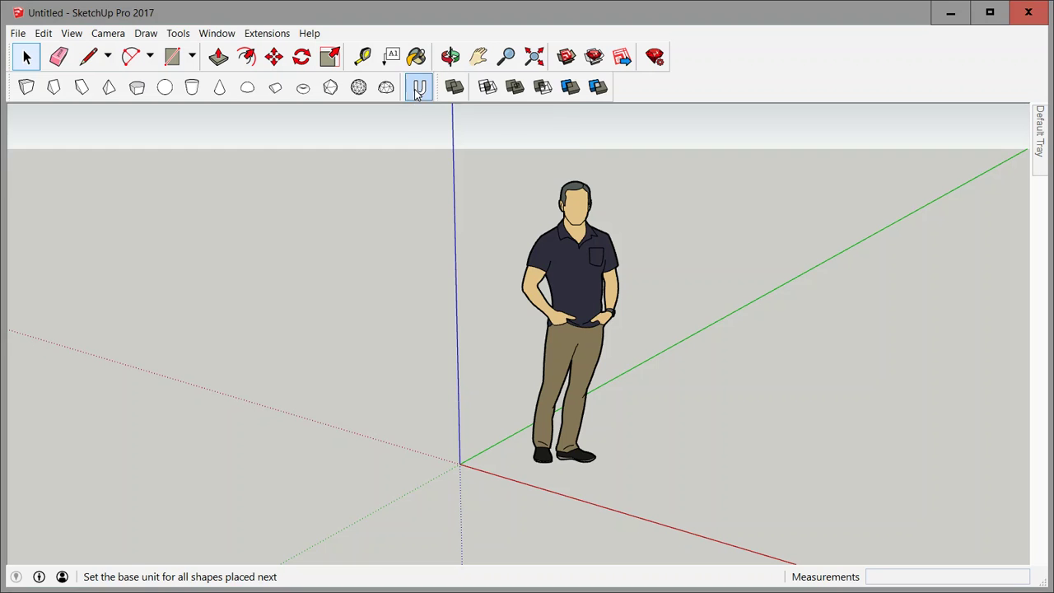
pyautogui.click(576, 292)
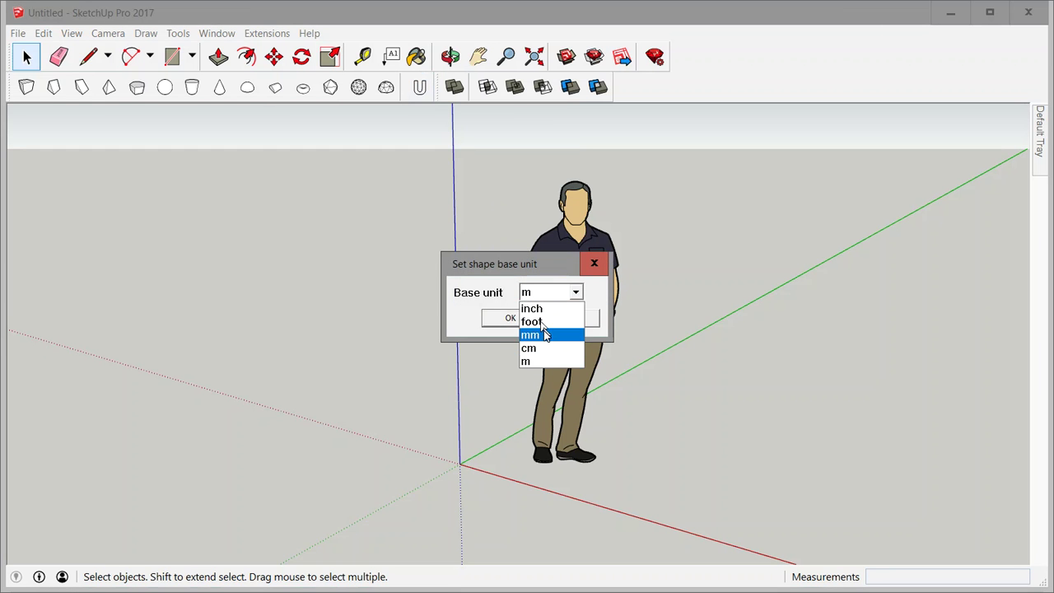
pyautogui.click(539, 307)
pyautogui.click(518, 321)
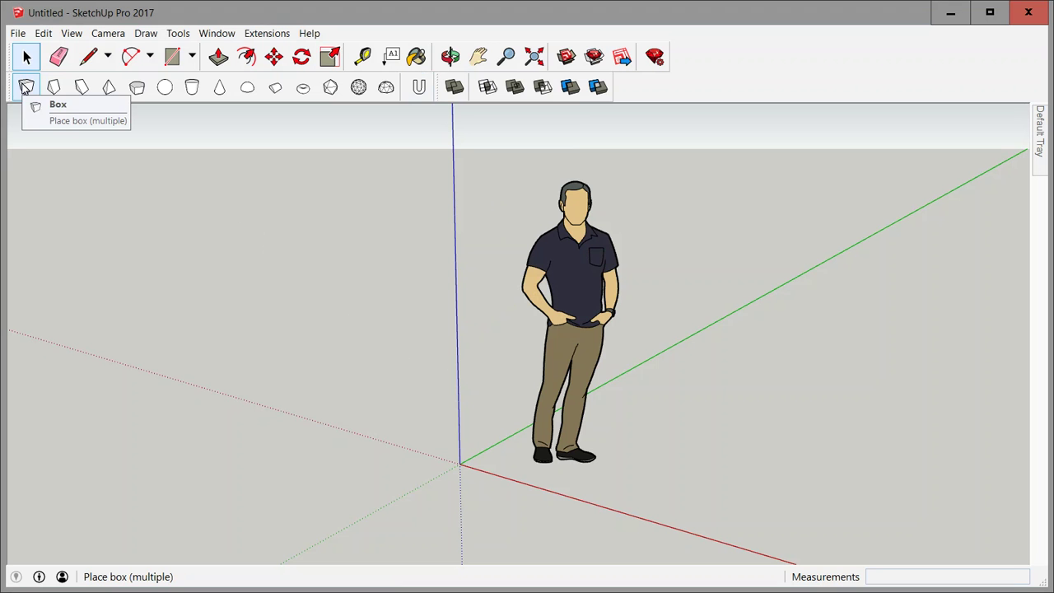
# Place a small box near the origin and delete the standing figure
pyautogui.click(26, 88)
pyautogui.scroll(4, 465, 487)
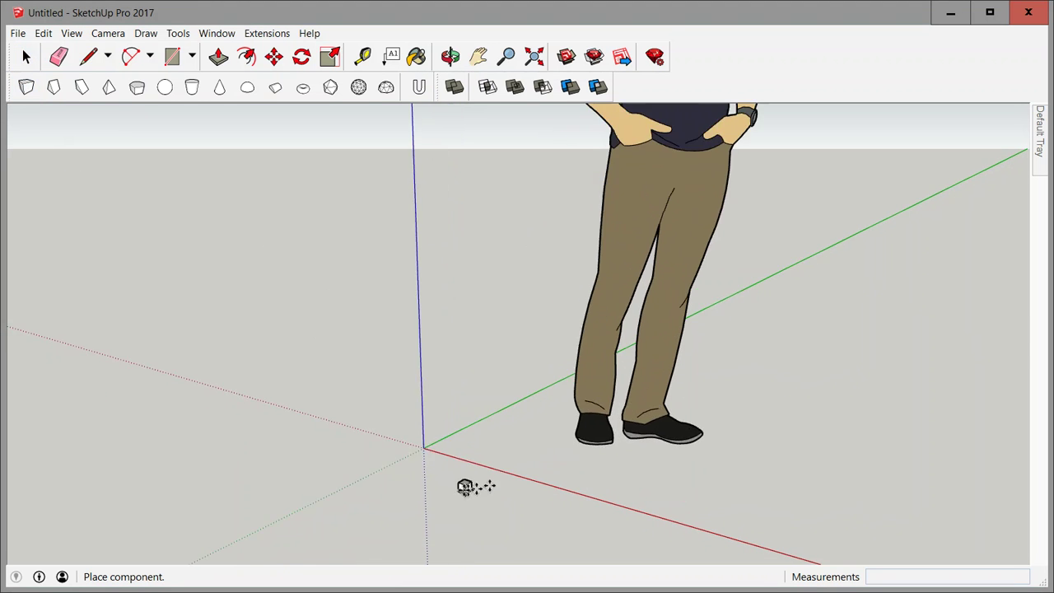
pyautogui.scroll(2, 466, 487)
pyautogui.click(488, 441)
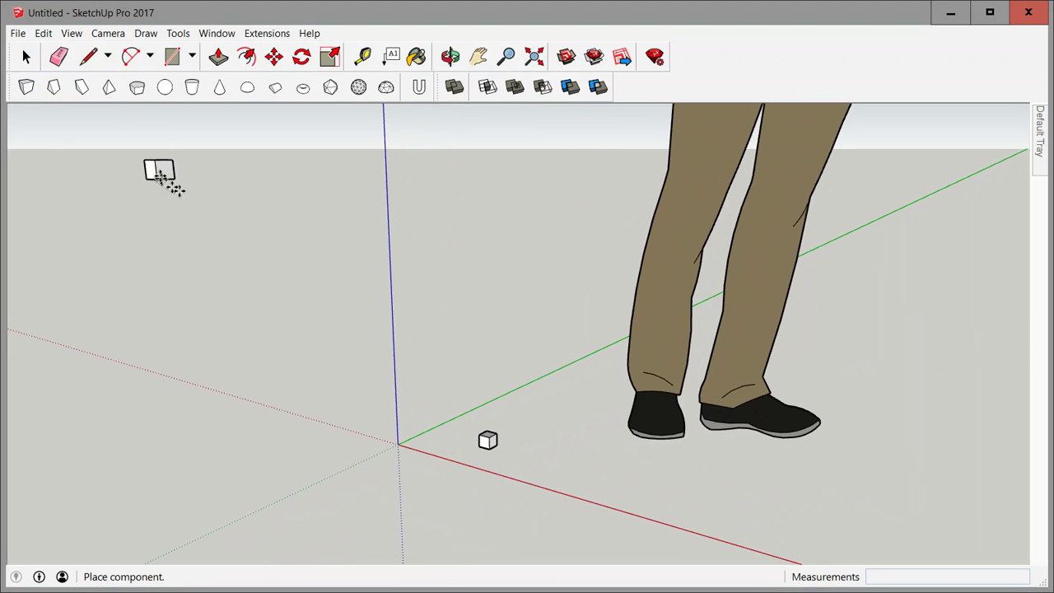
pyautogui.click(25, 55)
pyautogui.click(666, 369)
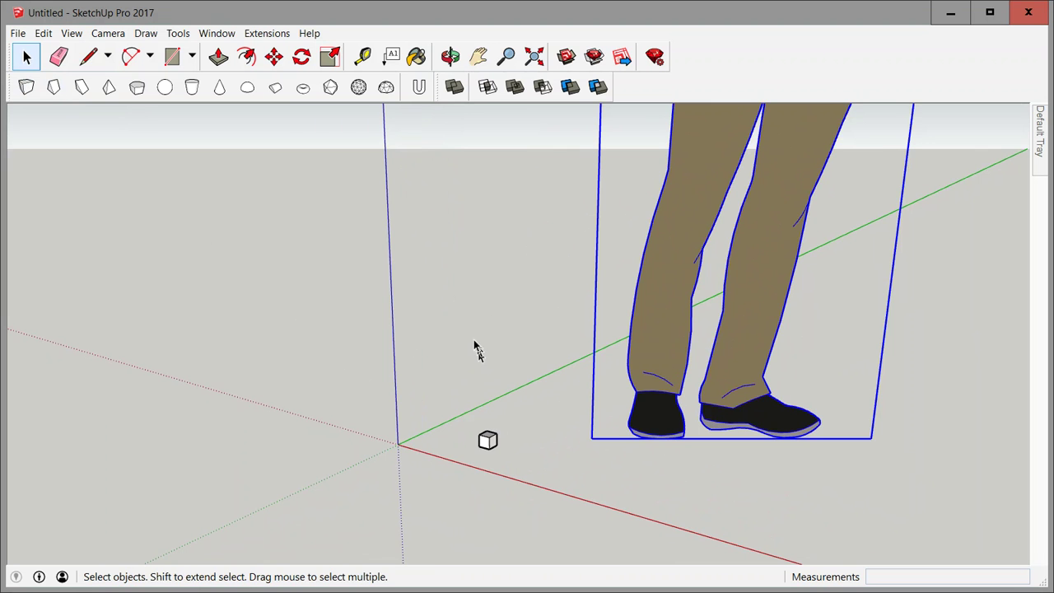
pyautogui.moveTo(474, 340); pyautogui.dragTo(650, 381, button='middle')
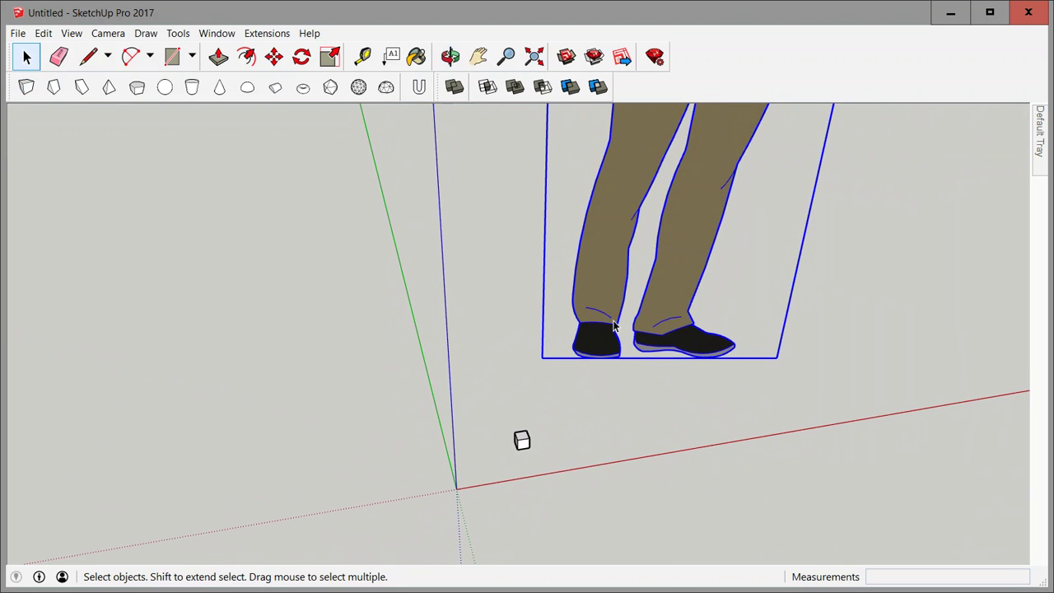
pyautogui.press('Delete')
# Zoom in on the box and pick it with the Scale tool (S)
pyautogui.scroll(3, 510, 467)
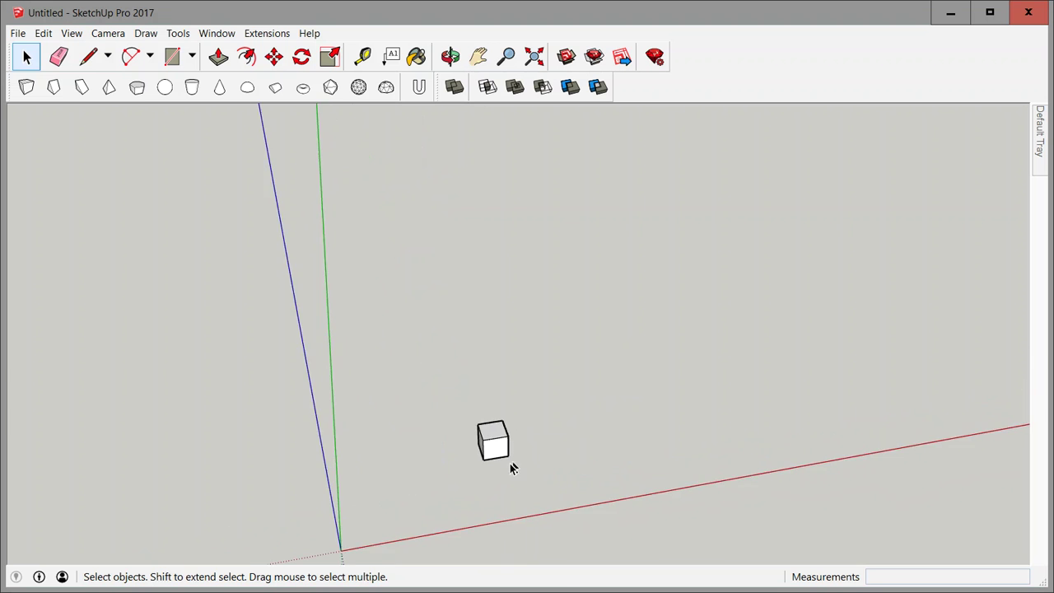
pyautogui.scroll(-2, 511, 468)
pyautogui.moveTo(536, 349); pyautogui.dragTo(591, 388, button='middle')
pyautogui.scroll(4, 537, 397)
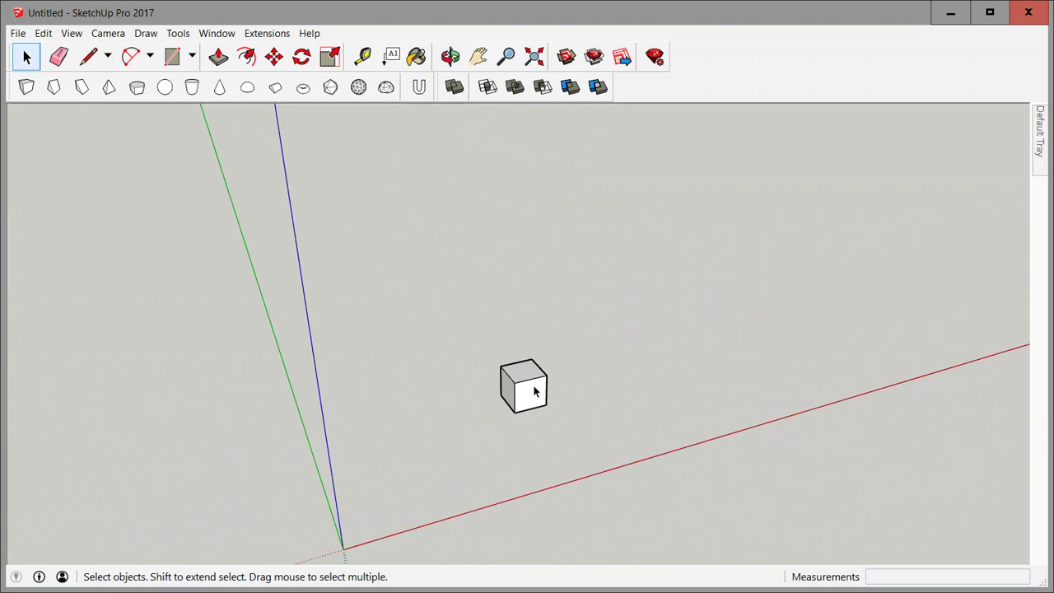
pyautogui.click(535, 392)
pyautogui.moveTo(588, 360); pyautogui.dragTo(387, 303, button='middle')
pyautogui.scroll(3, 516, 379)
pyautogui.scroll(2, 535, 411)
pyautogui.click(547, 423)
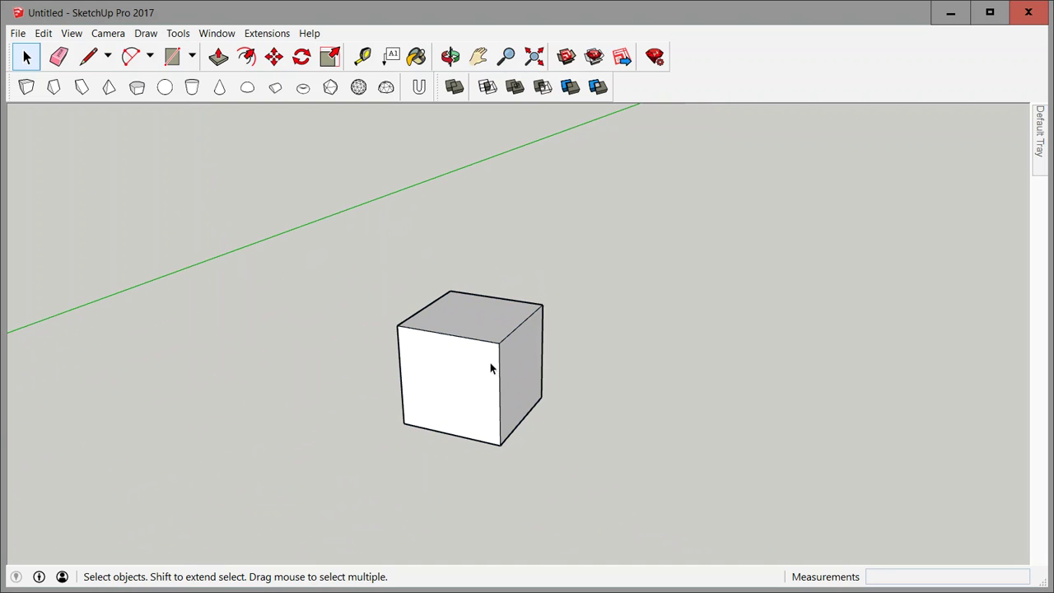
pyautogui.press('s')
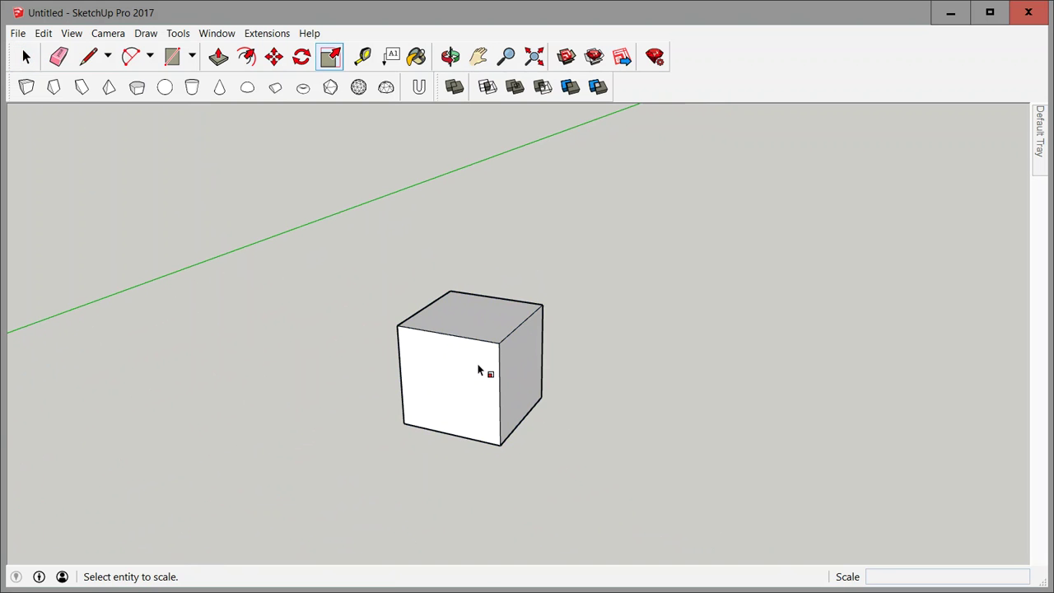
pyautogui.click(428, 360)
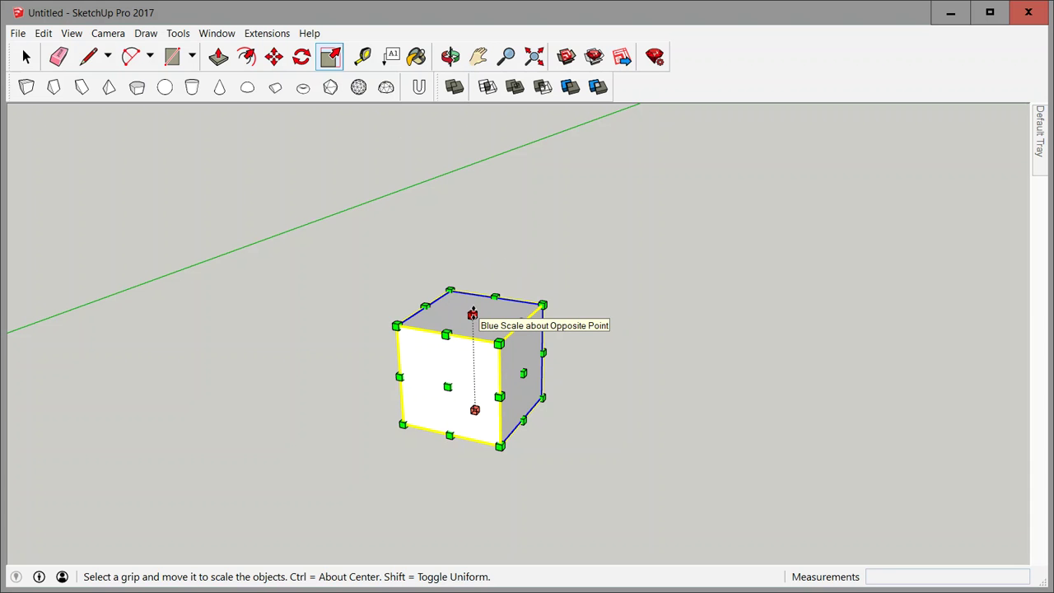
# Flatten the box to 0.125 of its height along the blue axis
pyautogui.moveTo(473, 311); pyautogui.dragTo(474, 411)
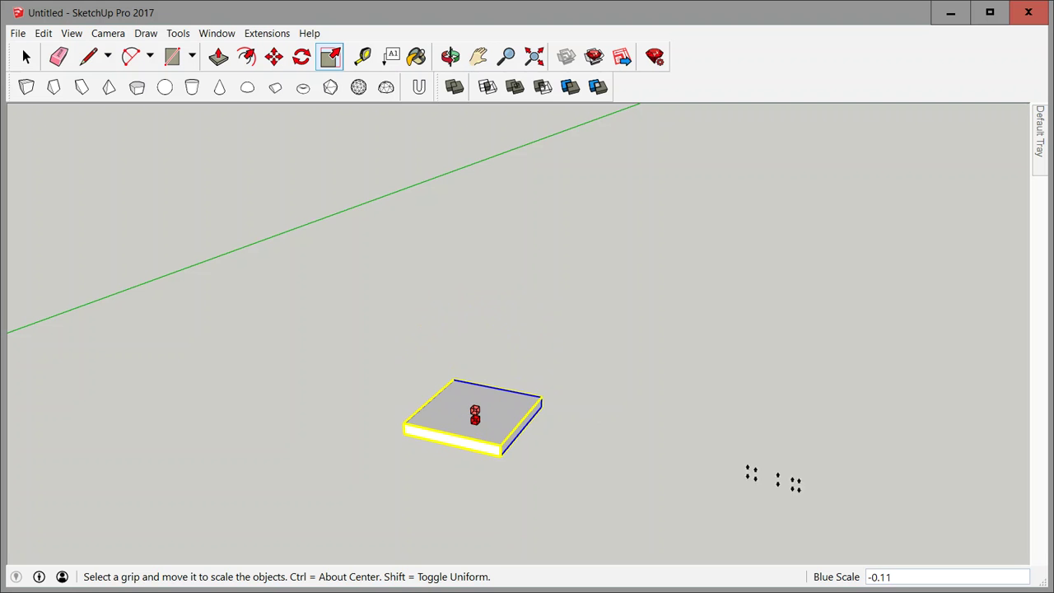
pyautogui.moveTo(857, 528); pyautogui.dragTo(467, 370)
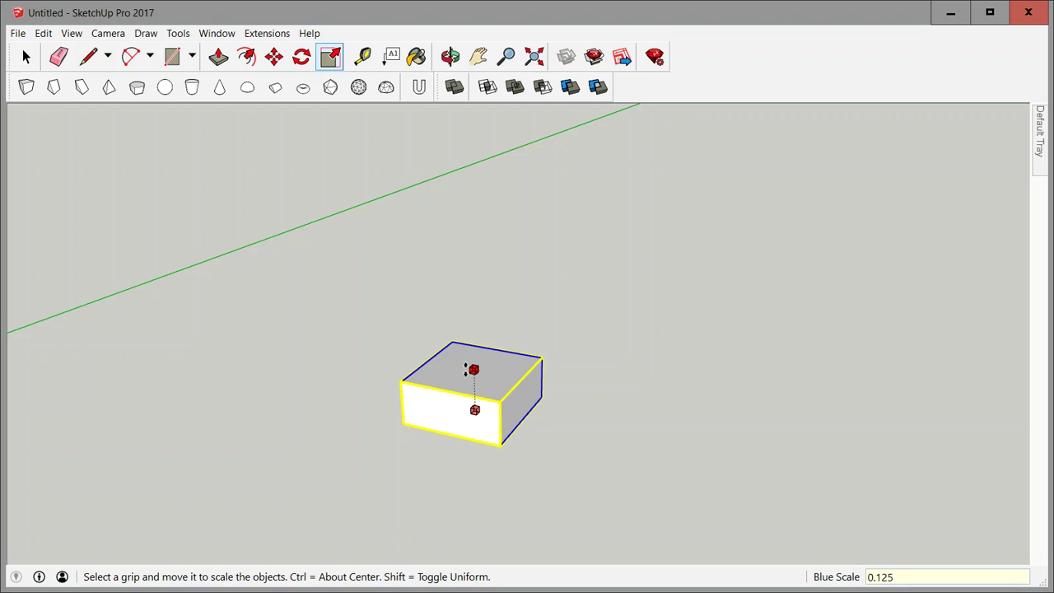
pyautogui.press('Return')
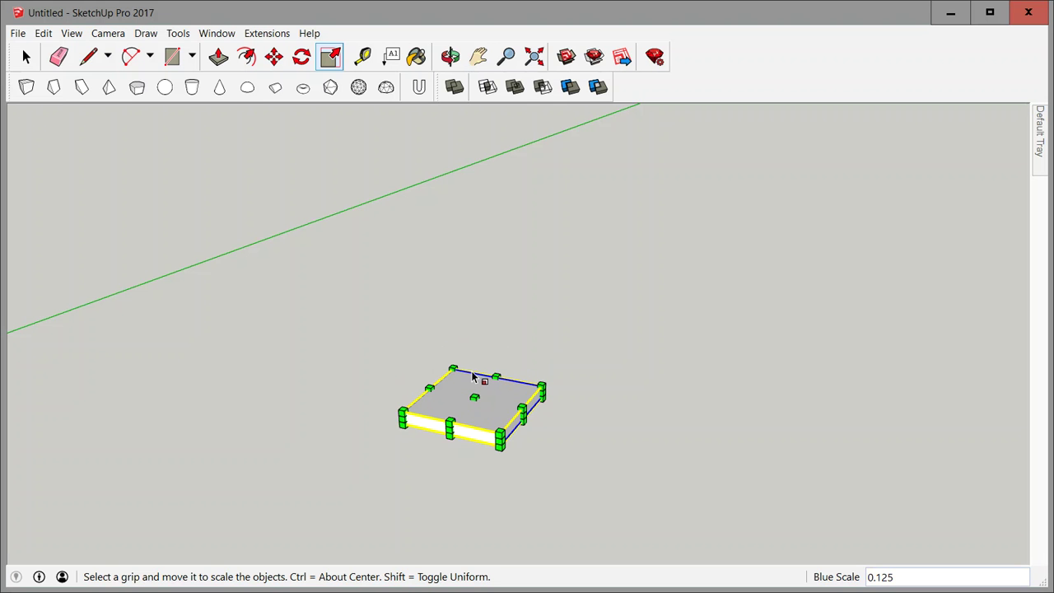
# Stretch the slab to twice its length along the red axis
pyautogui.moveTo(370, 405); pyautogui.dragTo(499, 450, button='middle')
pyautogui.scroll(2, 499, 450)
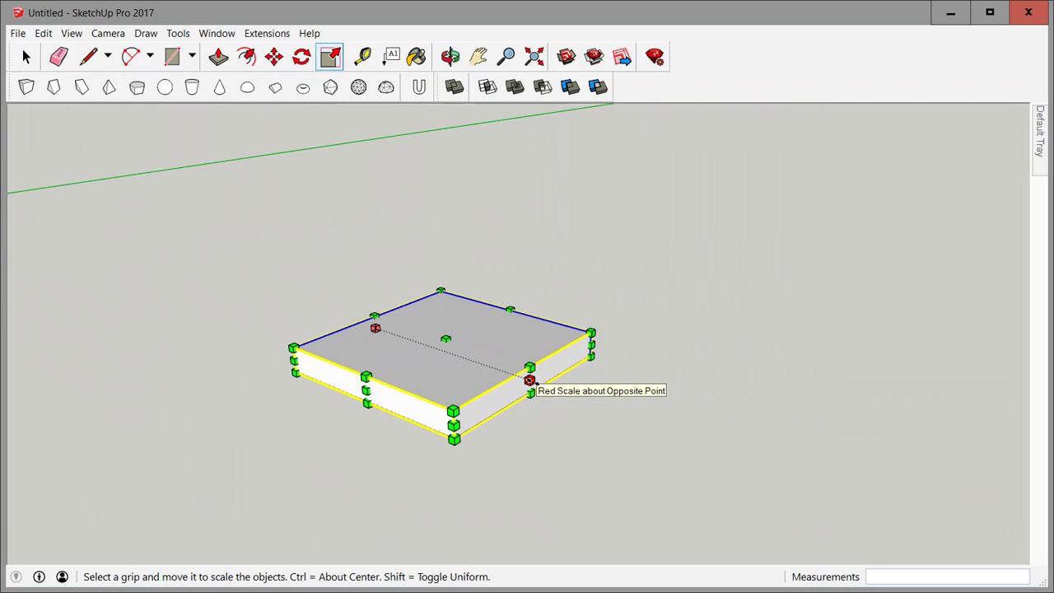
pyautogui.moveTo(530, 380); pyautogui.dragTo(650, 402)
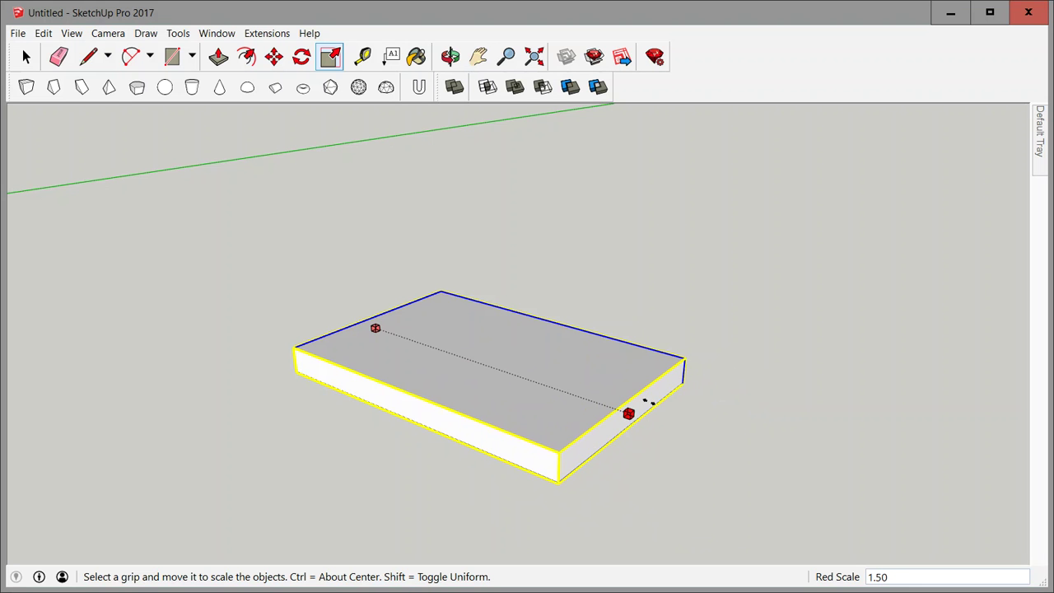
pyautogui.press('Return')
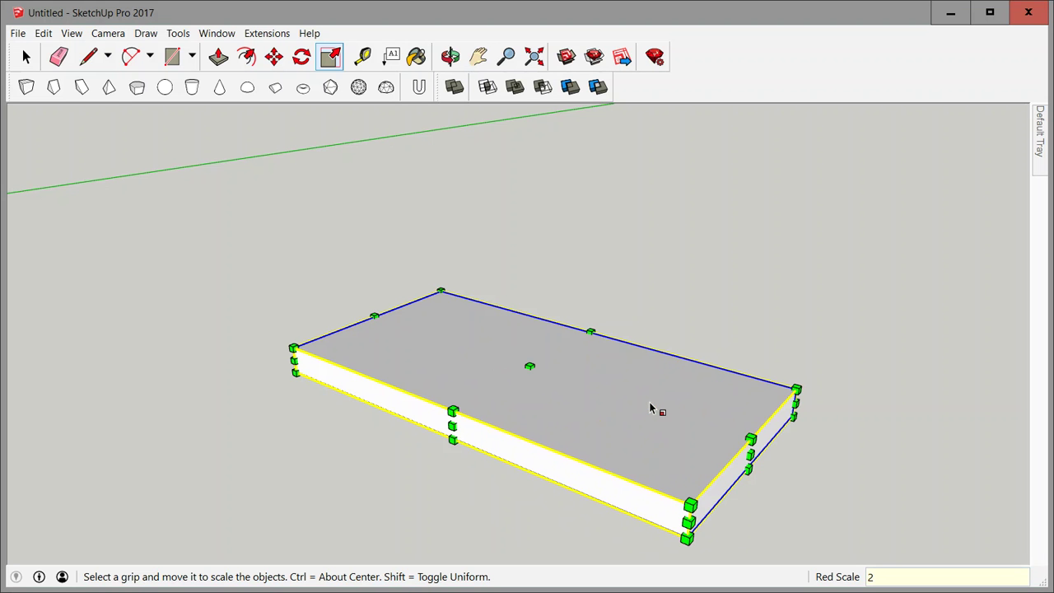
pyautogui.moveTo(649, 402); pyautogui.dragTo(246, 228, button='middle')
# Place a cylinder standing on the slab's near end and select it
pyautogui.click(24, 58)
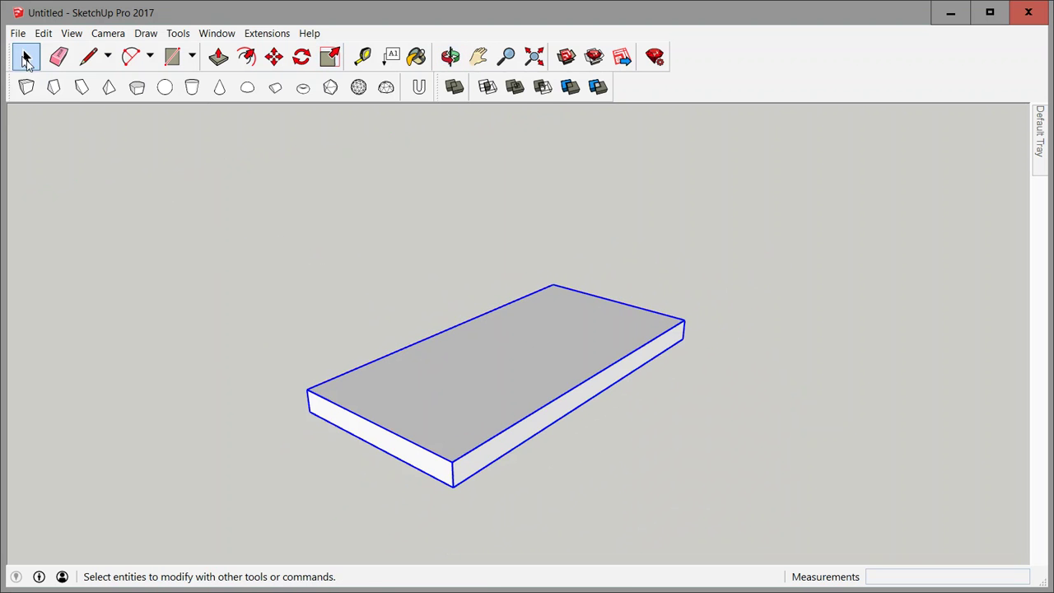
pyautogui.moveTo(452, 293); pyautogui.dragTo(461, 328, button='middle')
pyautogui.moveTo(397, 445); pyautogui.dragTo(408, 415, button='middle')
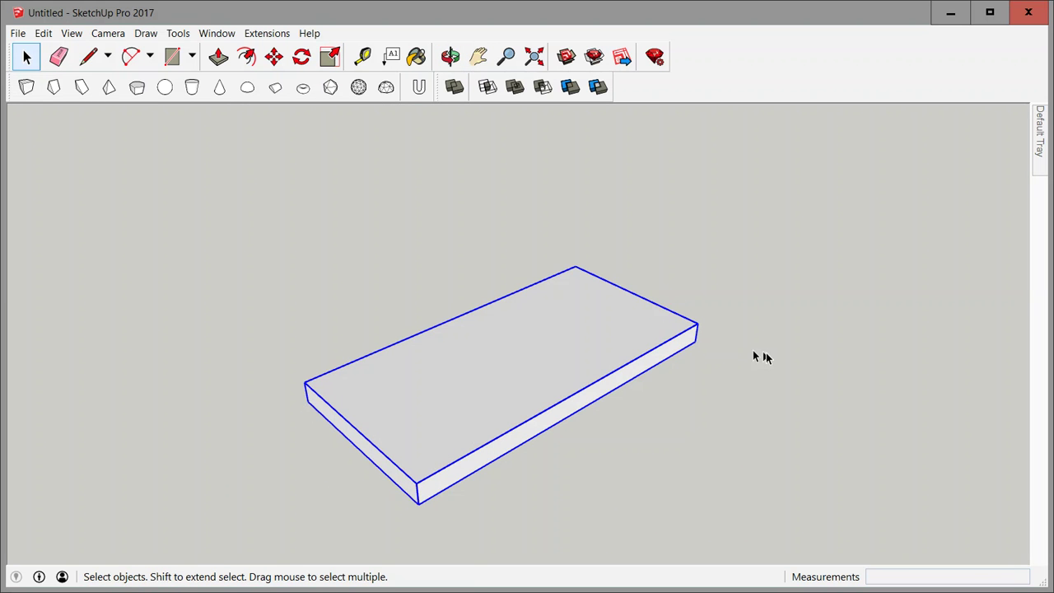
pyautogui.moveTo(753, 356)
pyautogui.mouseDown(button='middle')
pyautogui.moveTo(757, 454)
pyautogui.moveTo(694, 437)
pyautogui.moveTo(759, 357)
pyautogui.mouseUp(button='middle')
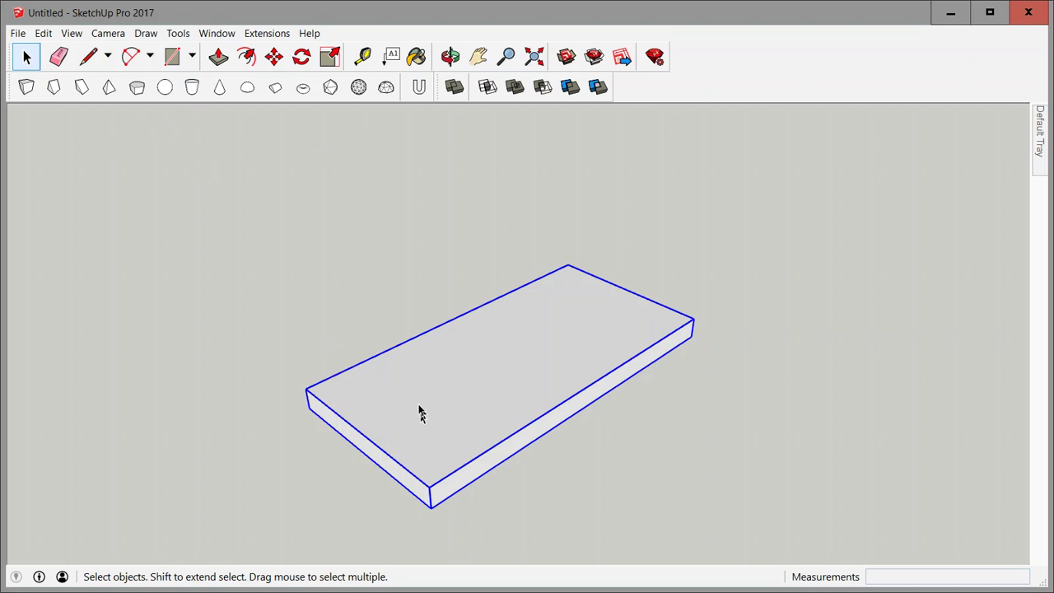
pyautogui.click(192, 87)
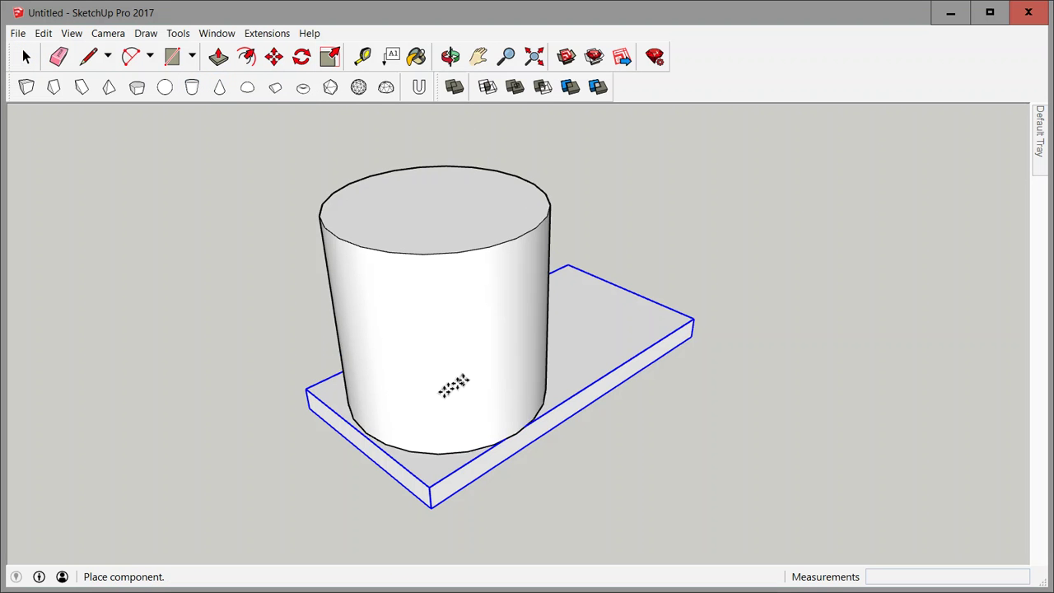
pyautogui.click(421, 385)
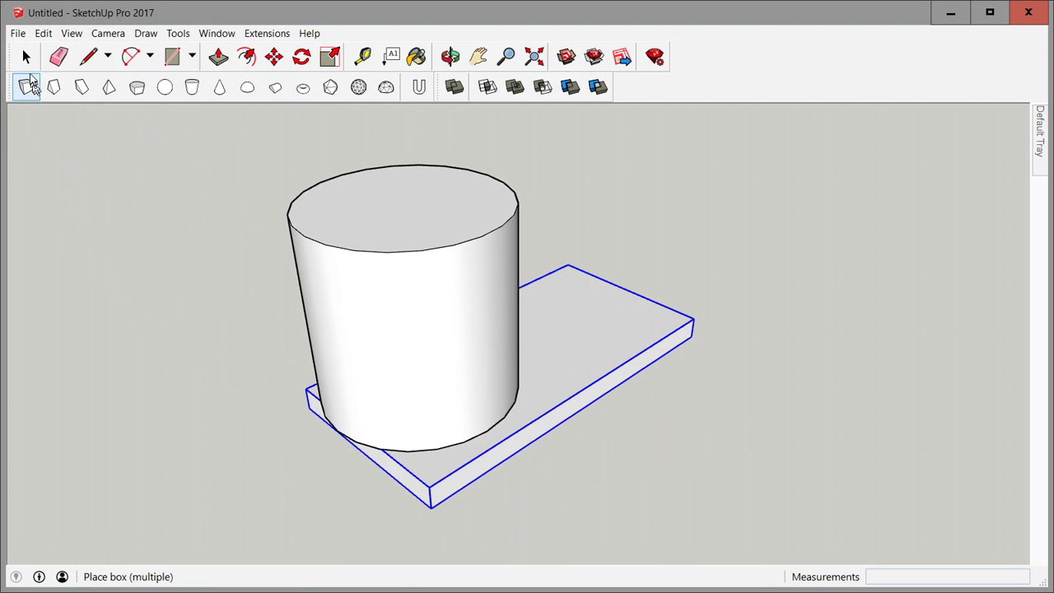
pyautogui.click(26, 56)
pyautogui.moveTo(527, 299); pyautogui.dragTo(437, 304, button='middle')
pyautogui.click(437, 305)
pyautogui.moveTo(330, 319); pyautogui.dragTo(418, 253, button='middle')
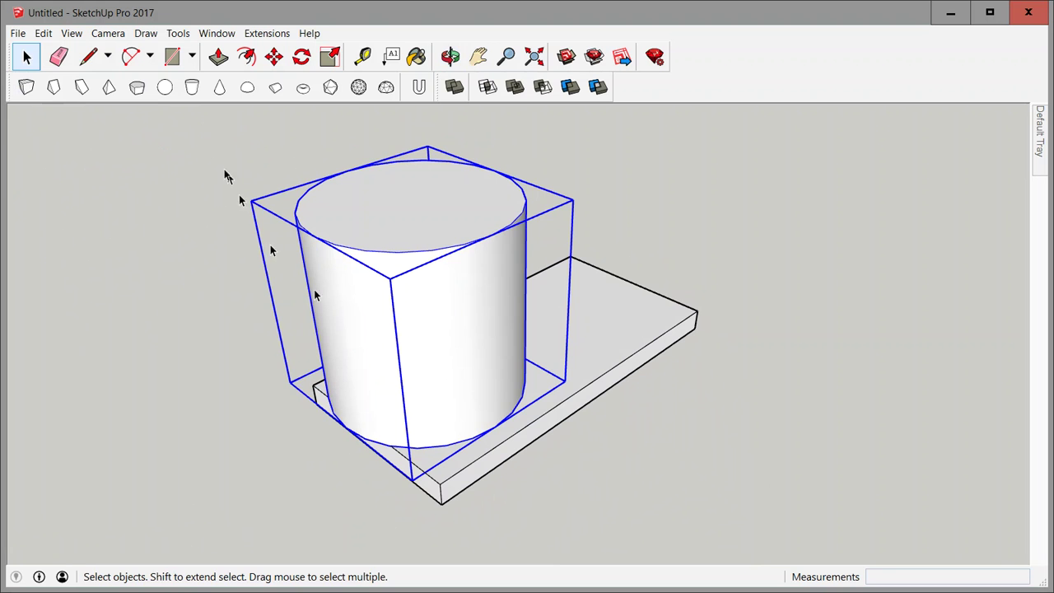
# Scale the cylinder by 0.25 along both green and red into a slender post
pyautogui.click(329, 56)
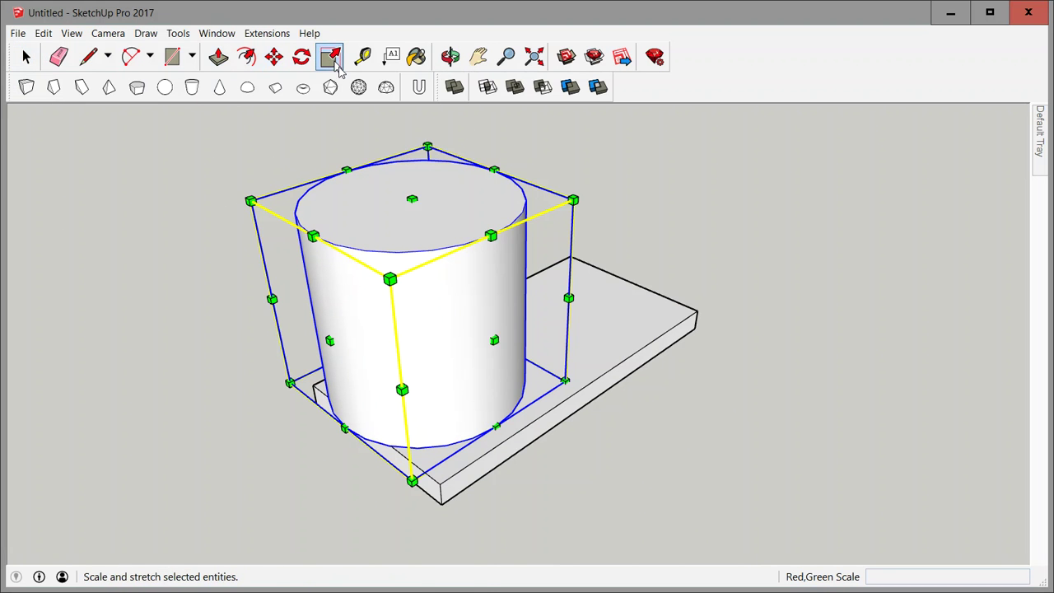
pyautogui.moveTo(493, 339); pyautogui.dragTo(407, 308)
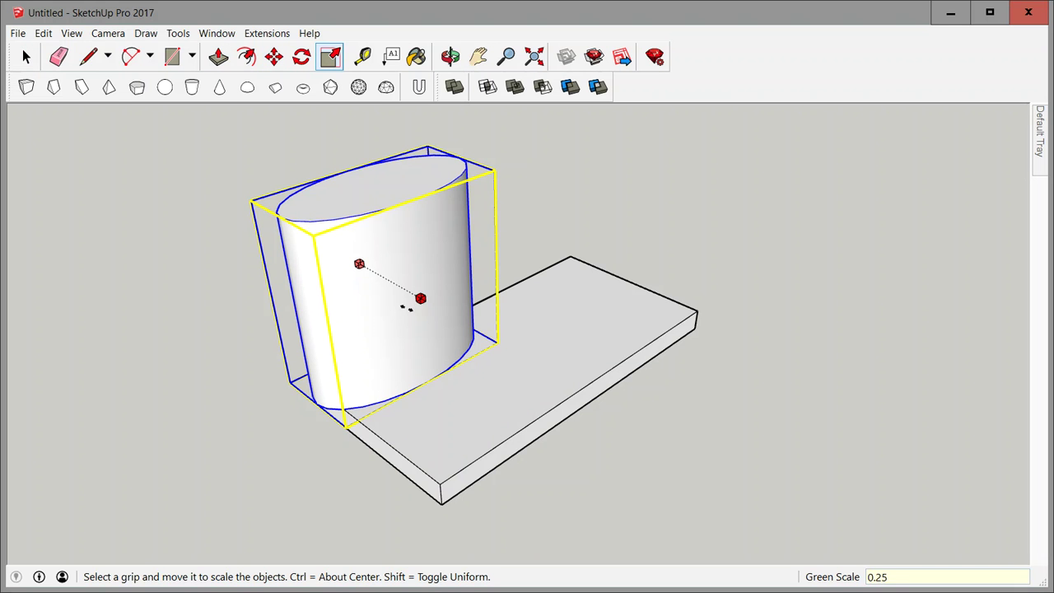
pyautogui.moveTo(406, 308); pyautogui.dragTo(411, 312)
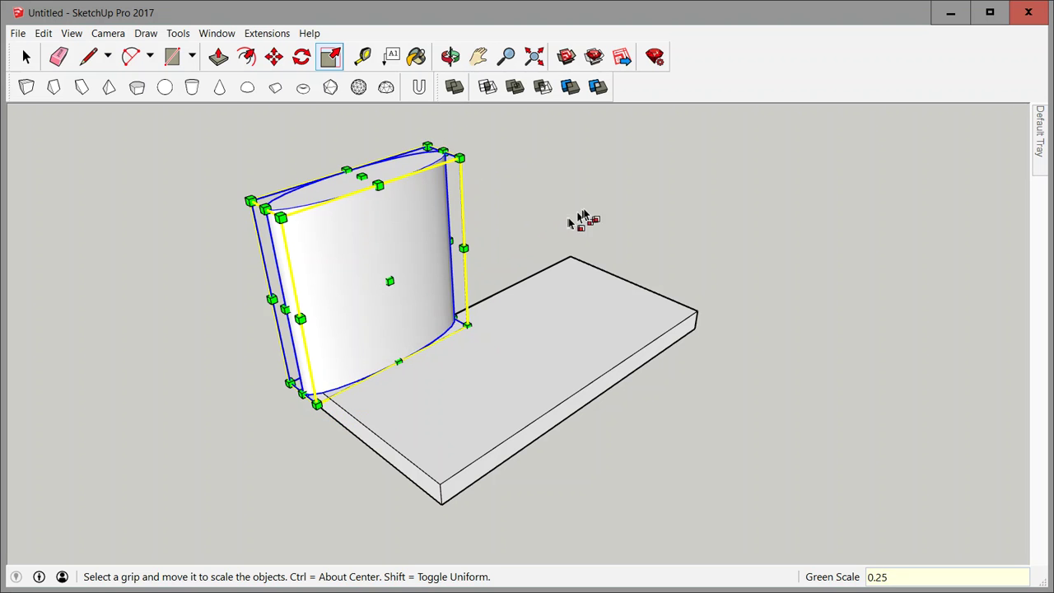
pyautogui.moveTo(577, 219); pyautogui.dragTo(255, 197, button='middle')
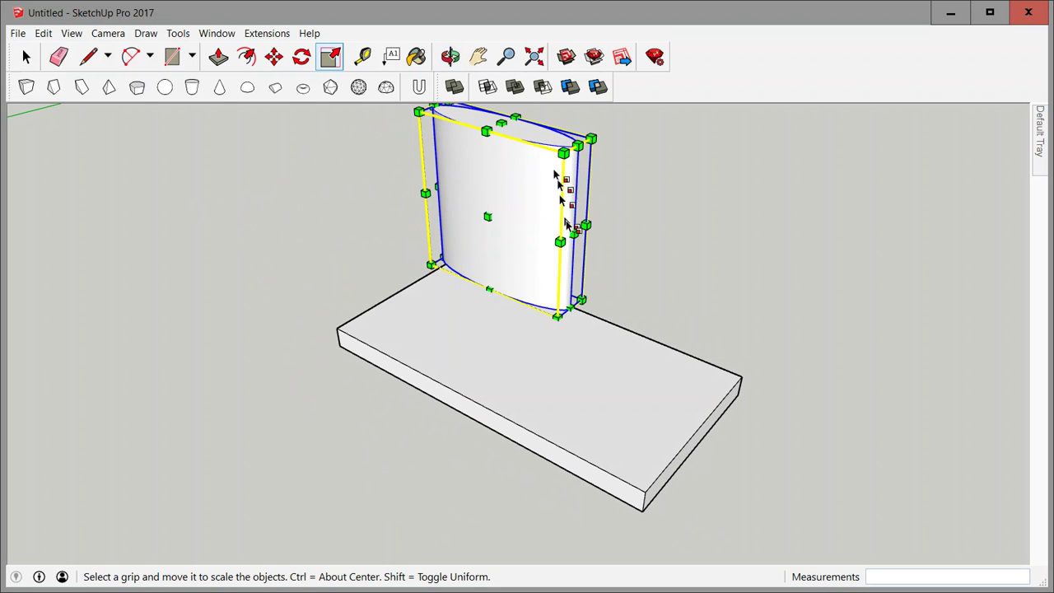
pyautogui.moveTo(574, 233); pyautogui.dragTo(531, 219)
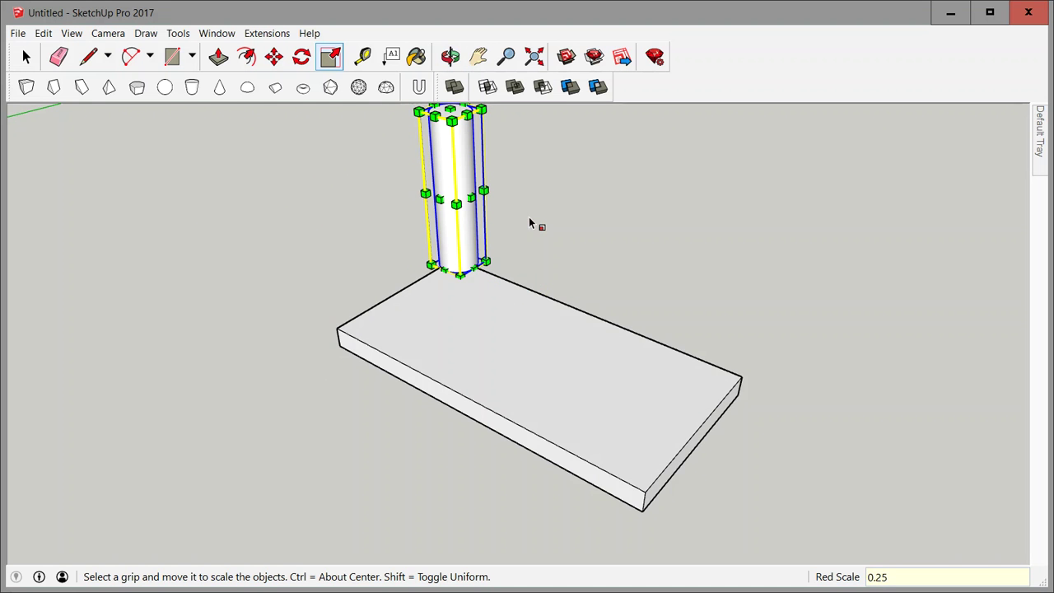
pyautogui.moveTo(318, 197); pyautogui.dragTo(544, 381, button='middle')
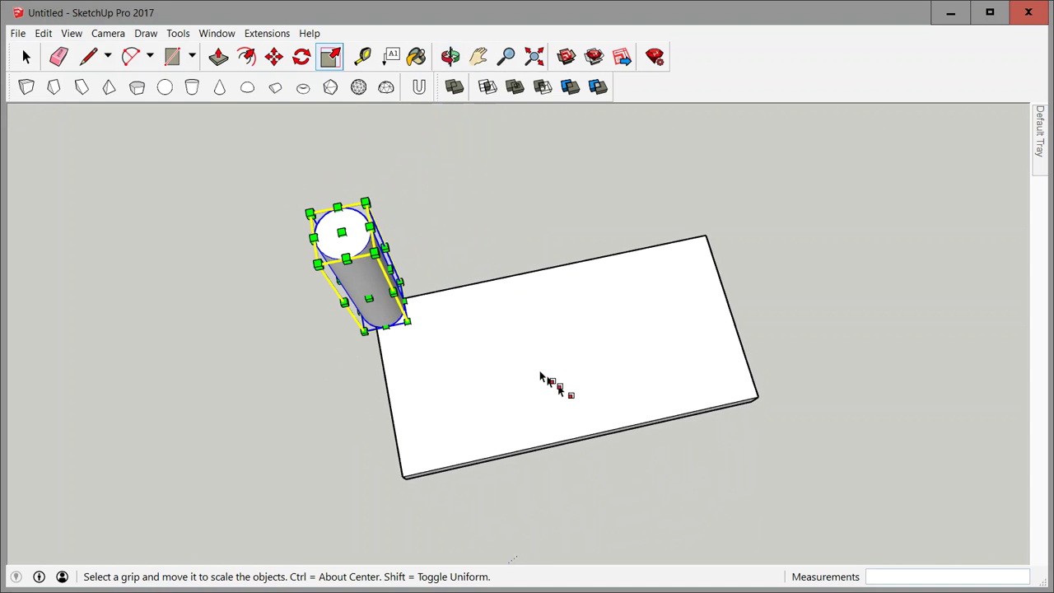
pyautogui.moveTo(382, 332); pyautogui.dragTo(517, 322, button='middle')
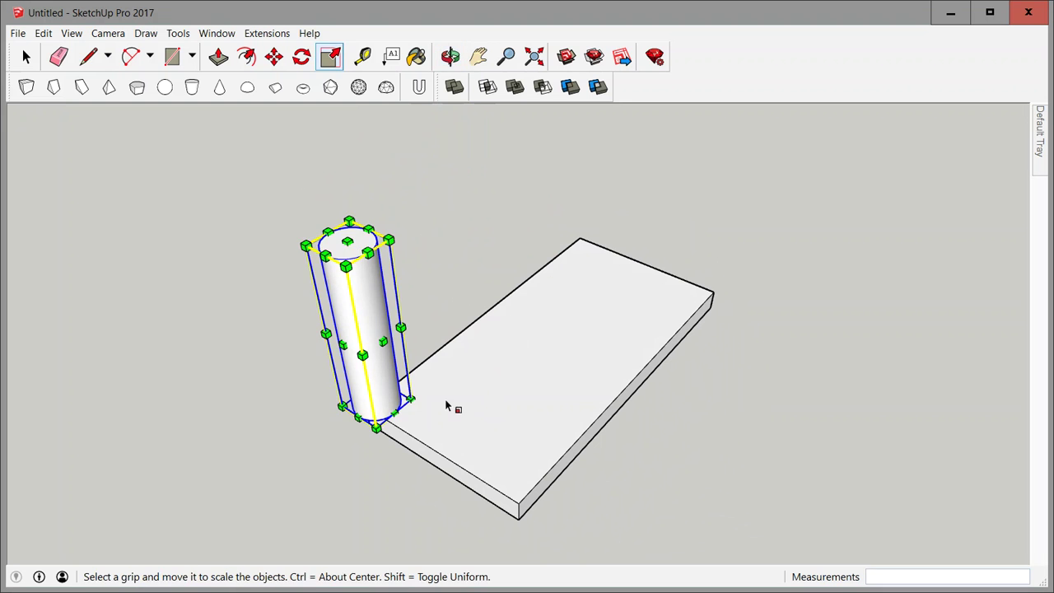
# Move the slender post so it stands fully on the slab near its left end
pyautogui.press('m')
pyautogui.click(415, 421)
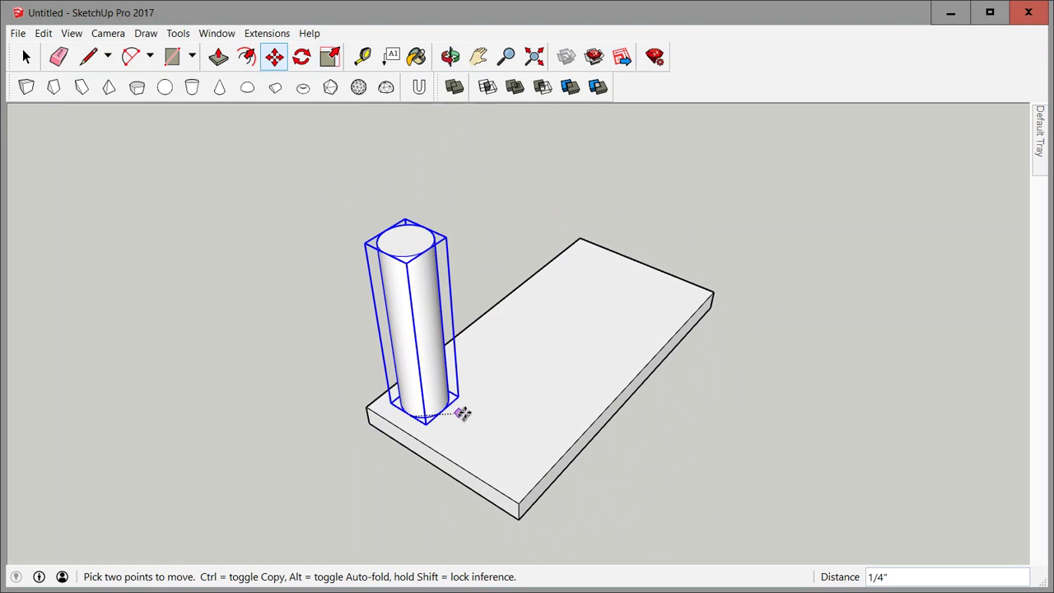
pyautogui.click(468, 411)
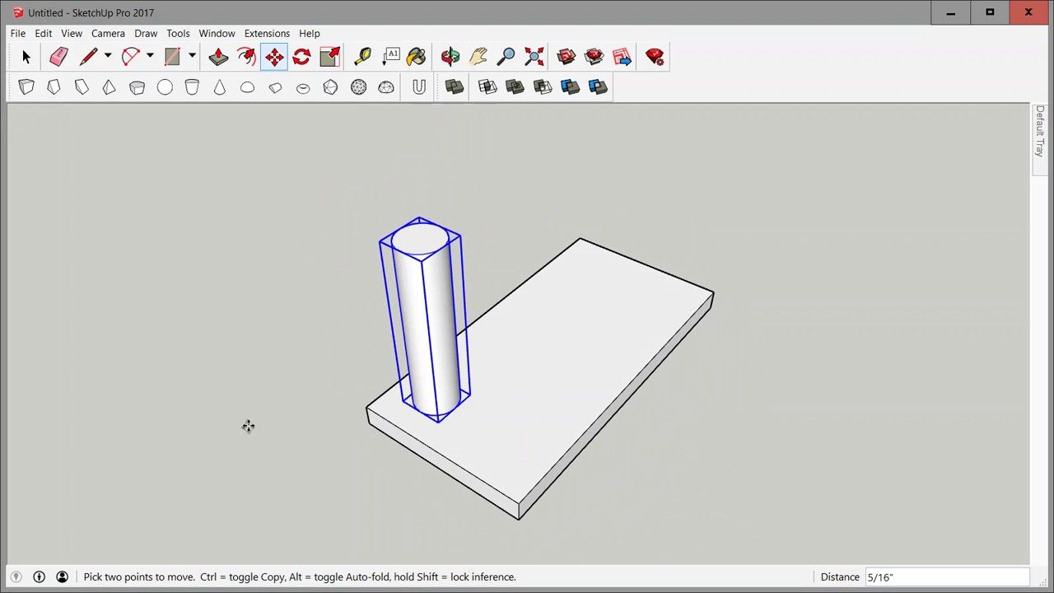
pyautogui.moveTo(247, 426); pyautogui.dragTo(387, 396, button='middle')
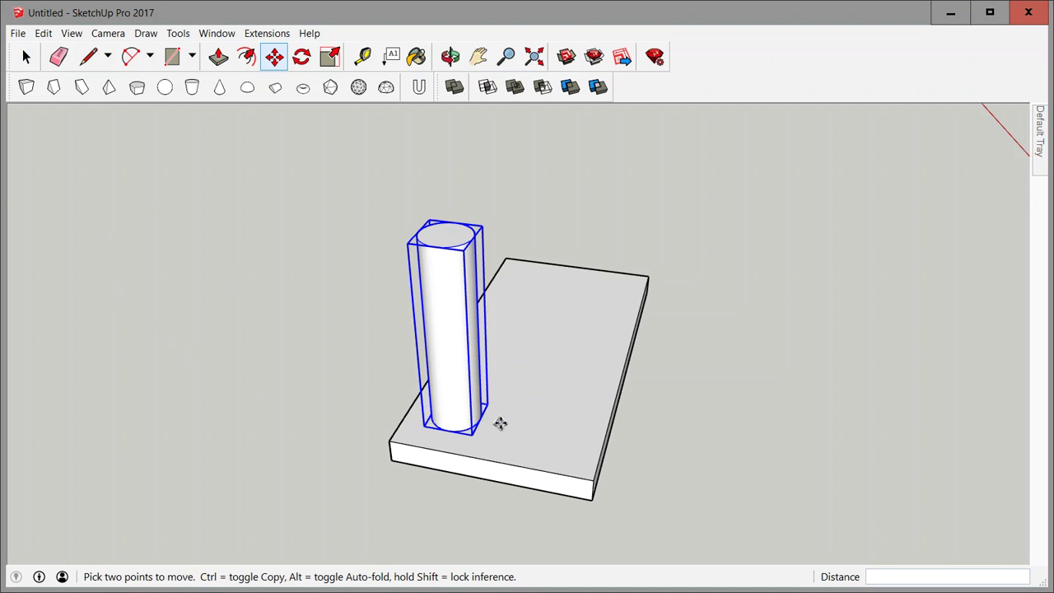
pyautogui.moveTo(556, 423); pyautogui.dragTo(734, 297, button='middle')
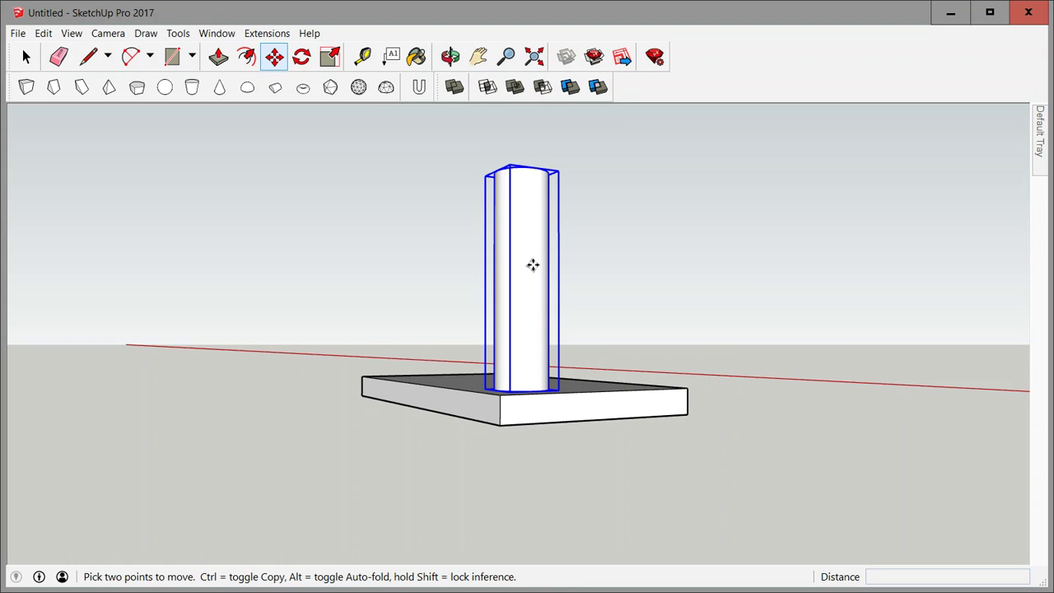
pyautogui.click(533, 265)
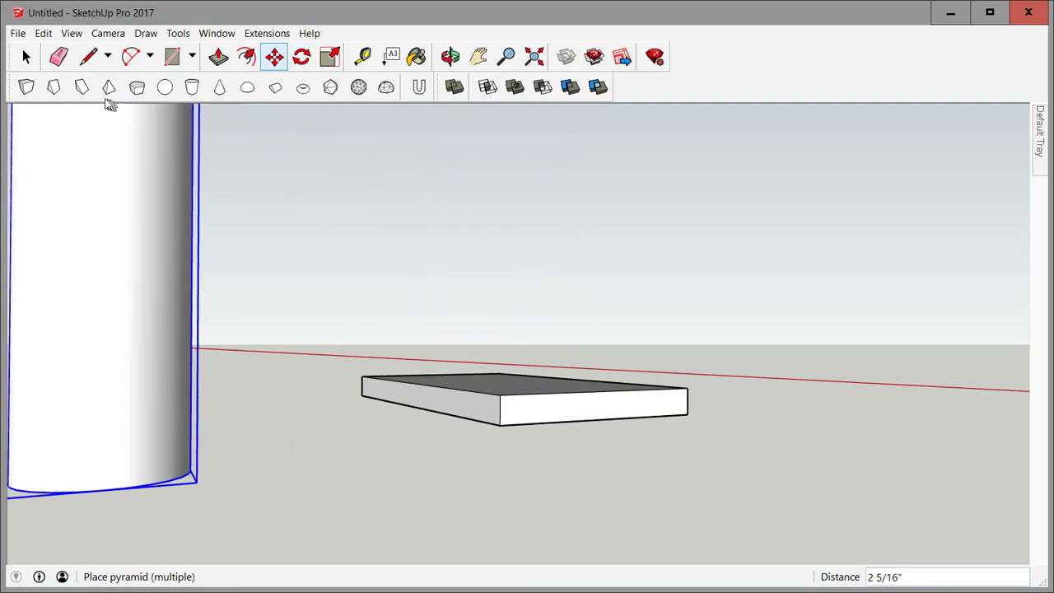
pyautogui.click(26, 58)
pyautogui.moveTo(577, 217); pyautogui.dragTo(446, 274, button='middle')
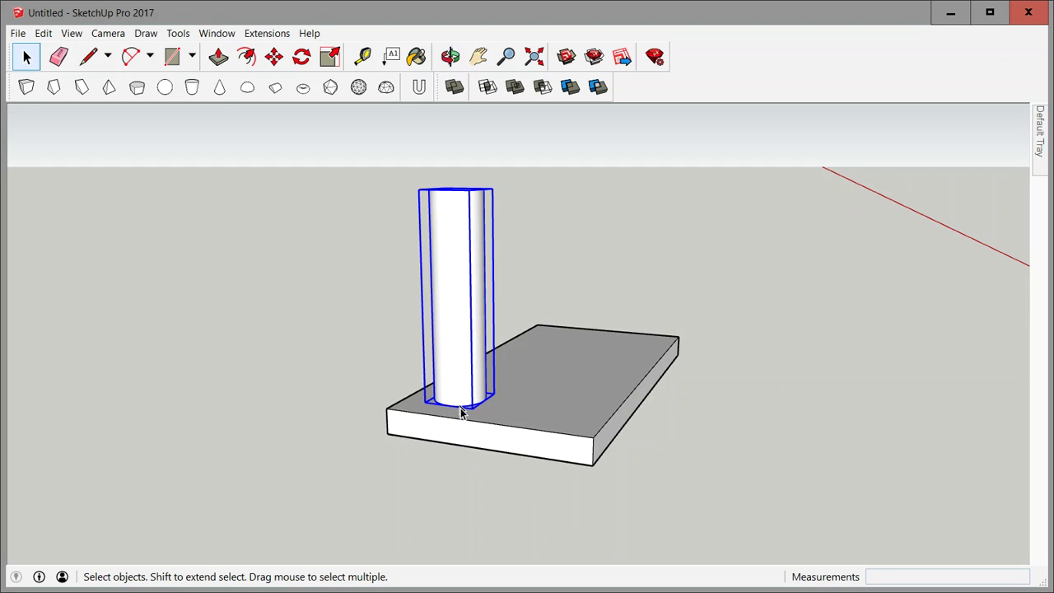
pyautogui.moveTo(519, 409)
pyautogui.mouseDown(button='middle')
pyautogui.moveTo(499, 405)
pyautogui.moveTo(510, 416)
pyautogui.mouseUp(button='middle')
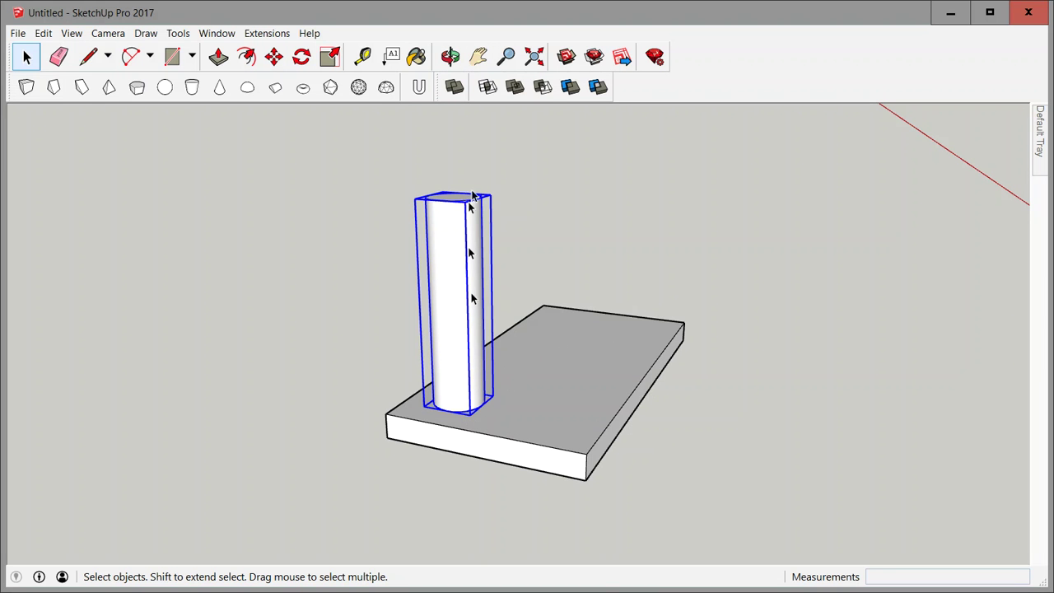
# Unglue the cylinder from the slab and lower it 3/8" through the base
pyautogui.rightClick(450, 288)
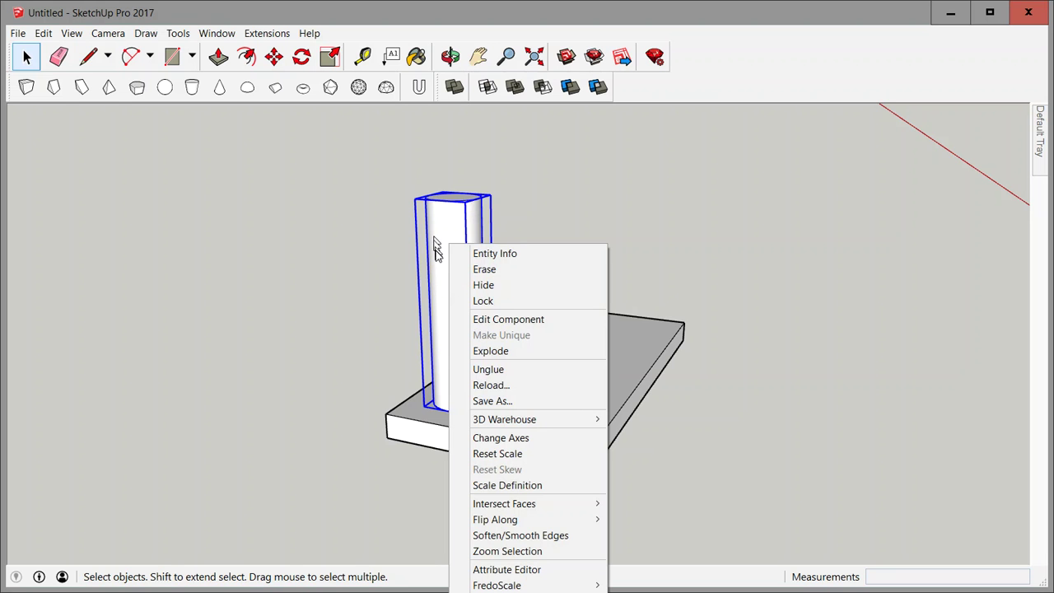
pyautogui.click(513, 370)
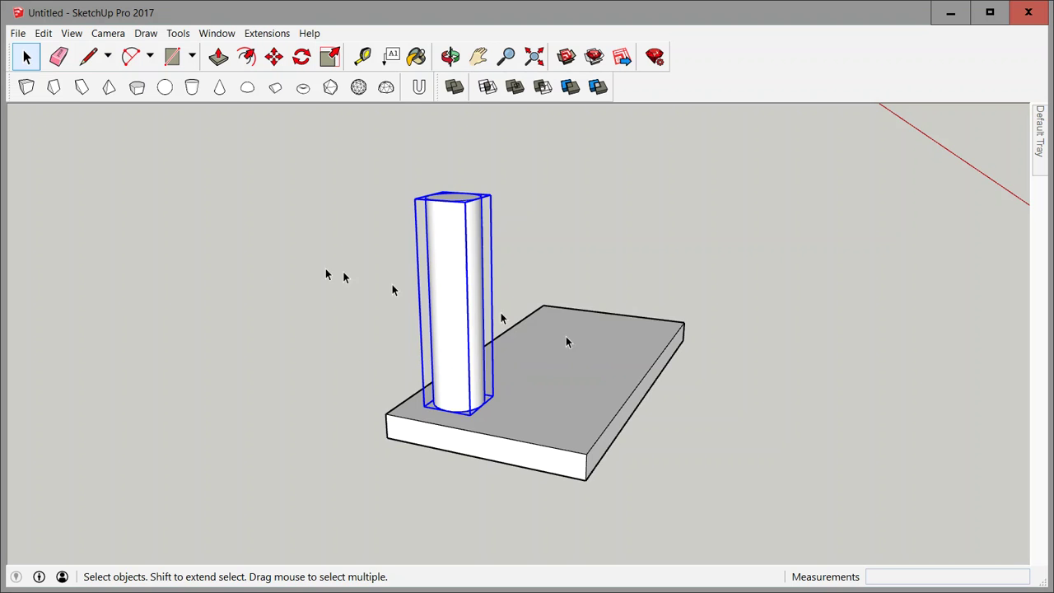
pyautogui.moveTo(568, 341); pyautogui.dragTo(551, 216, button='middle')
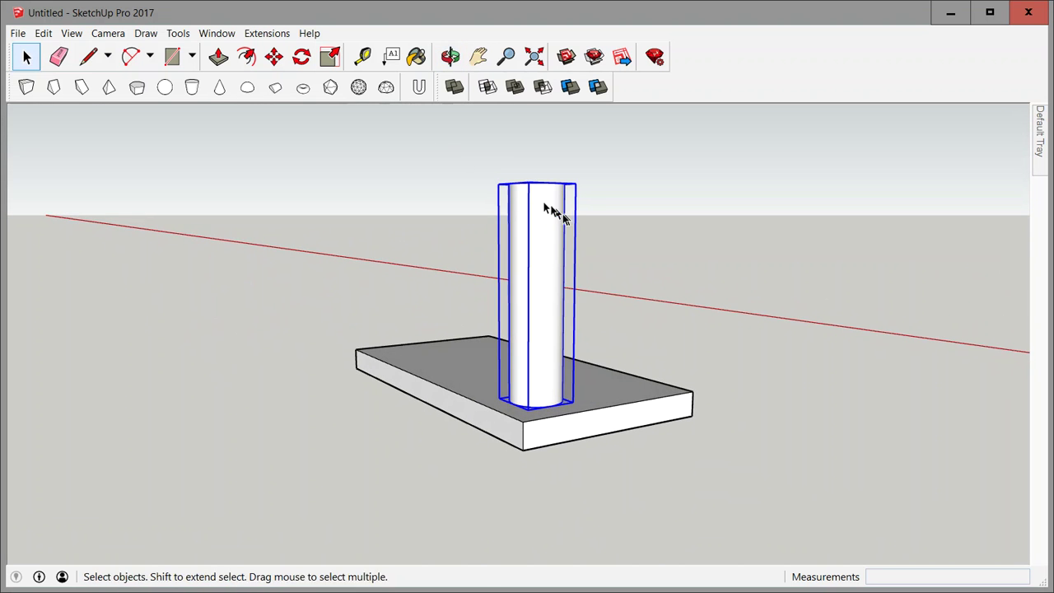
pyautogui.click(278, 61)
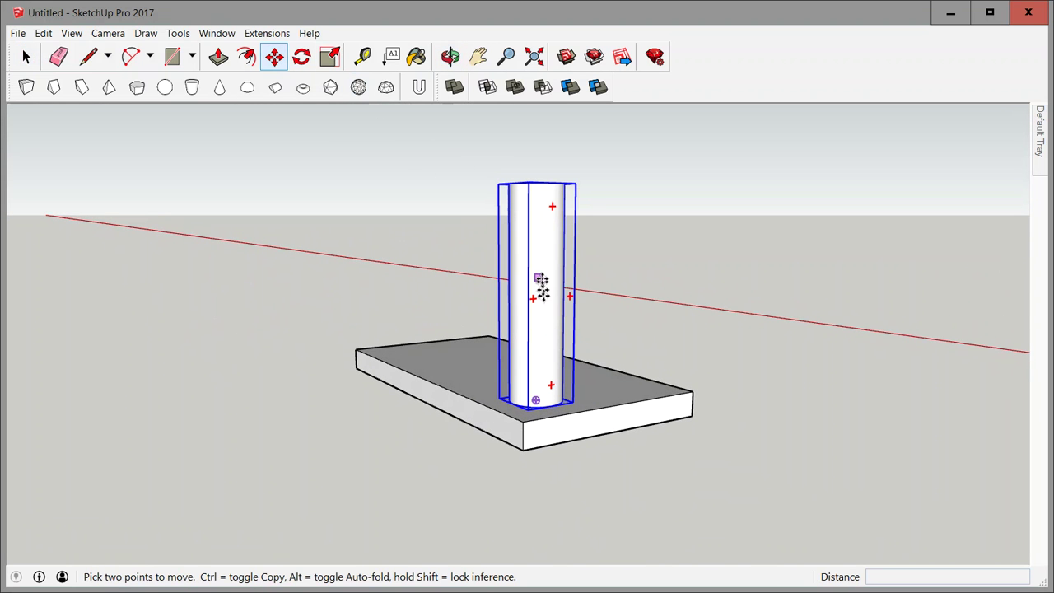
pyautogui.click(549, 256)
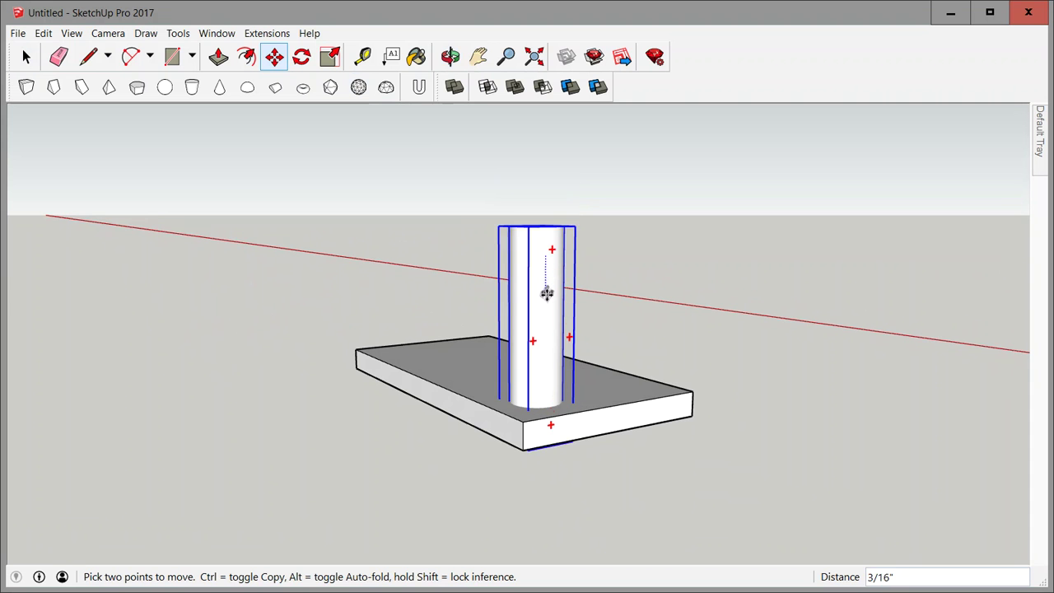
pyautogui.click(546, 346)
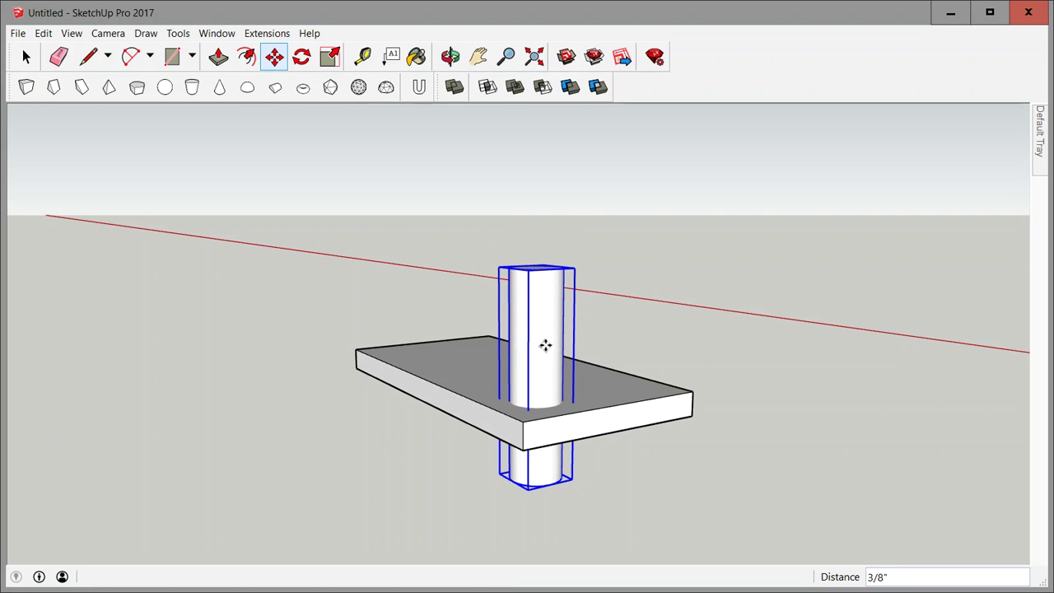
# Orbit beneath the slab to confirm the cylinder protrudes below, then deselect it
pyautogui.moveTo(690, 294); pyautogui.dragTo(429, 362, button='middle')
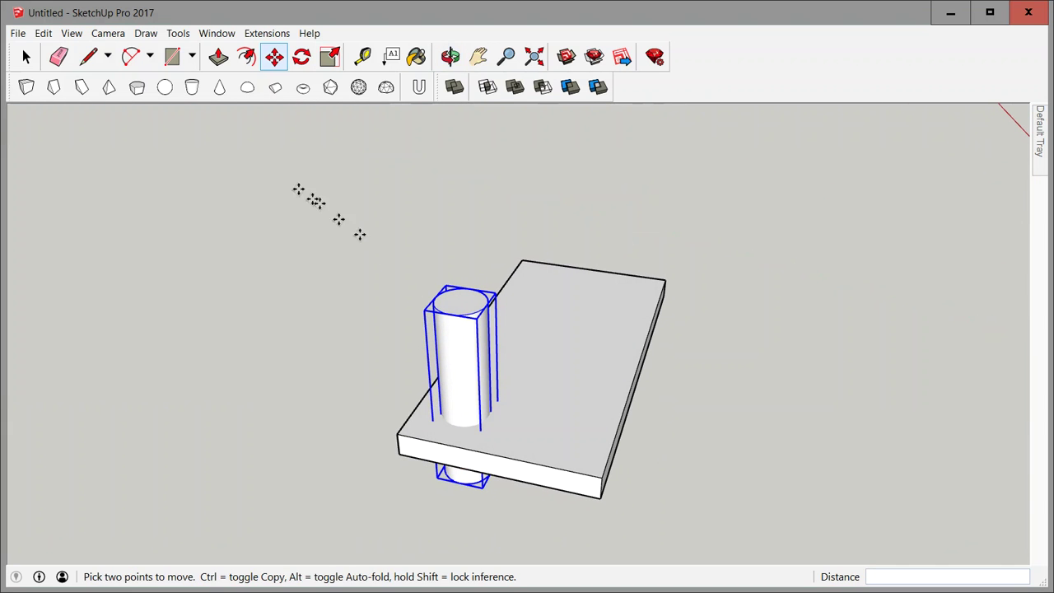
pyautogui.click(26, 56)
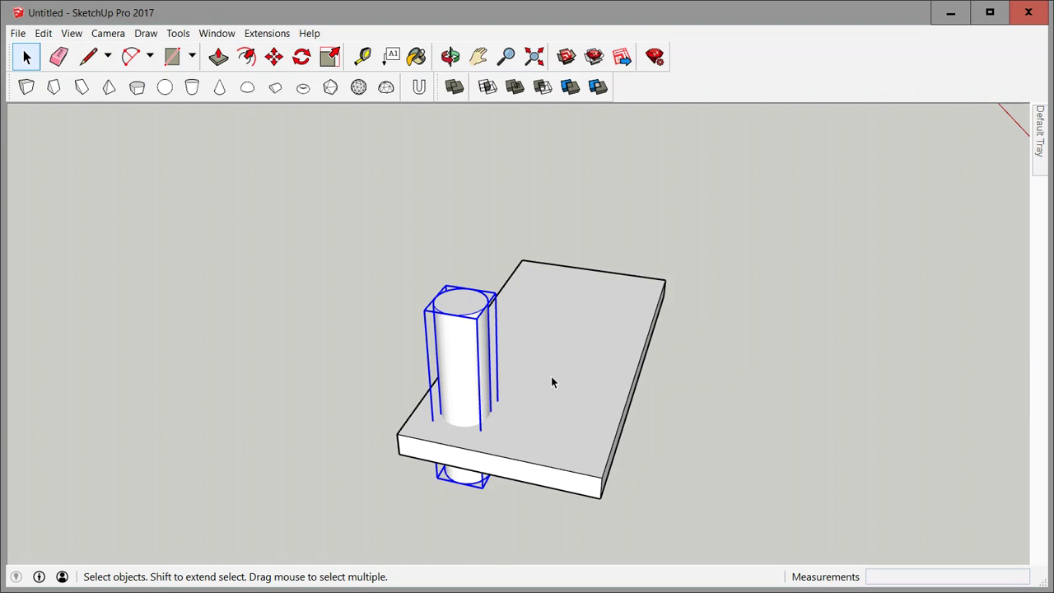
pyautogui.rightClick(457, 366)
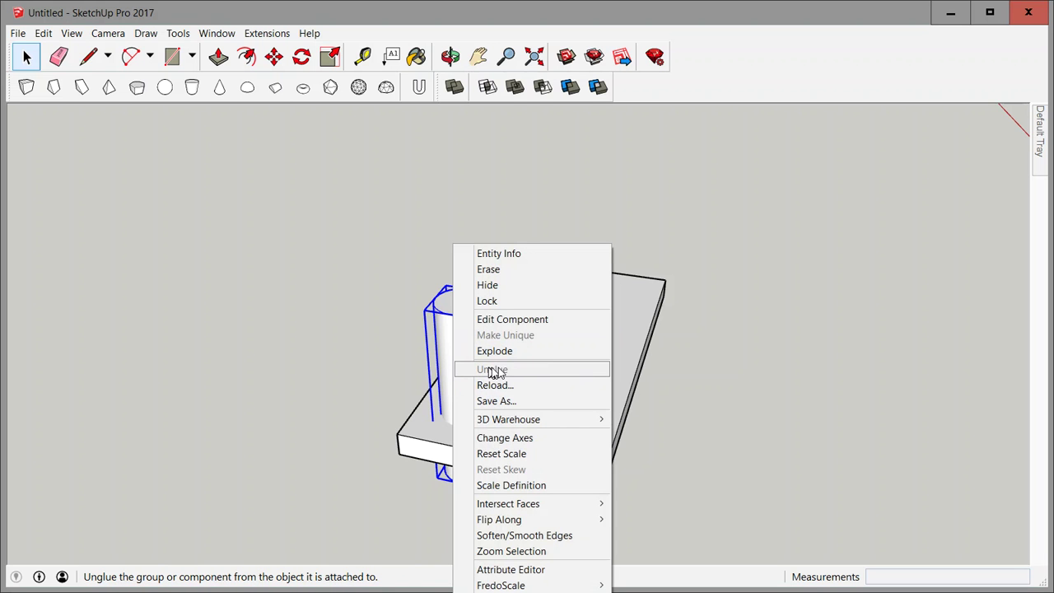
pyautogui.click(347, 268)
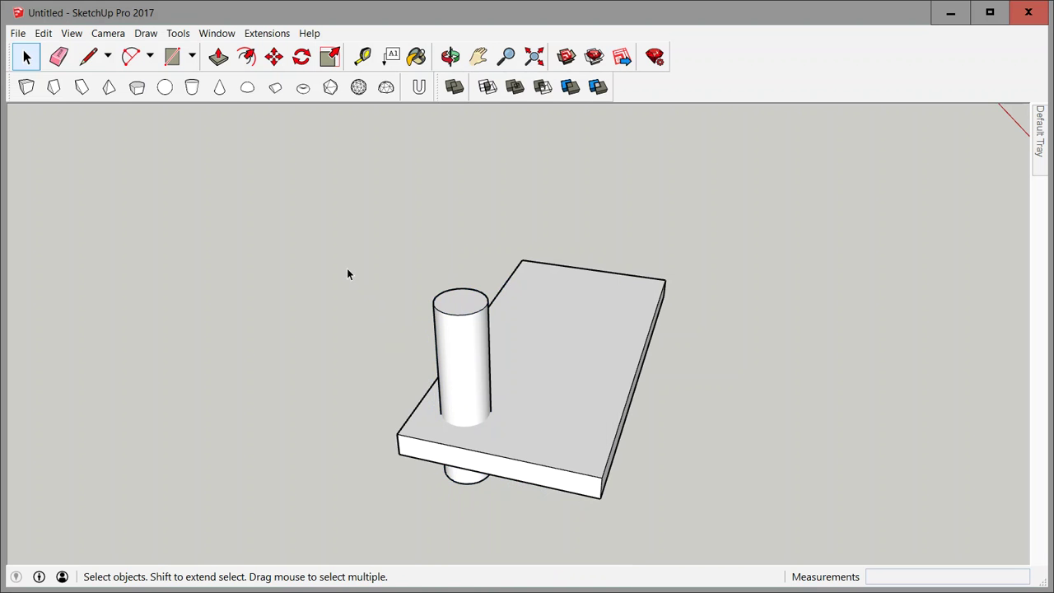
pyautogui.moveTo(586, 245); pyautogui.dragTo(278, 276, button='middle')
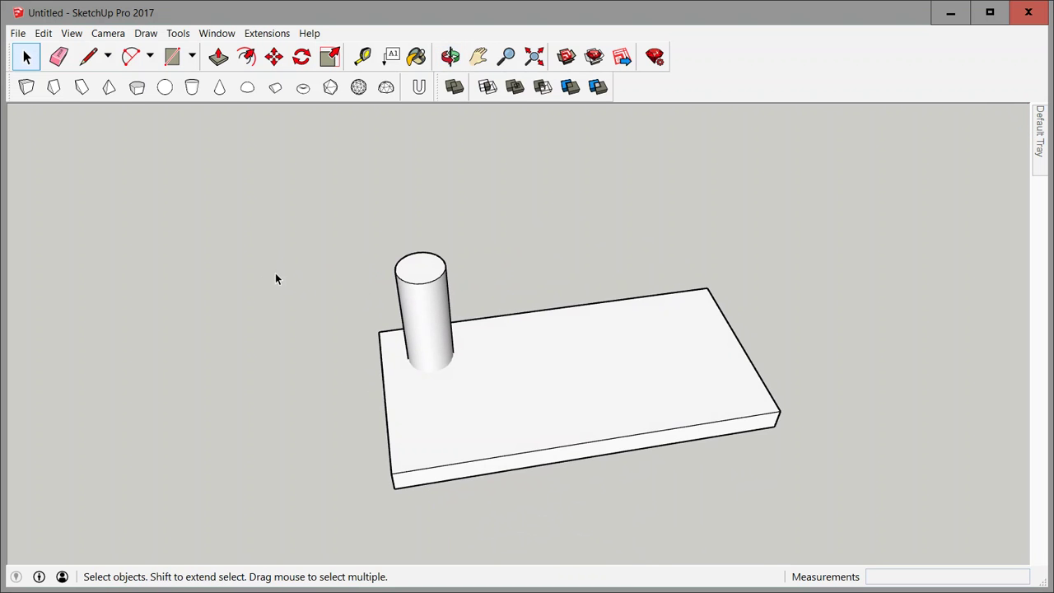
pyautogui.moveTo(408, 350); pyautogui.dragTo(459, 287, button='middle')
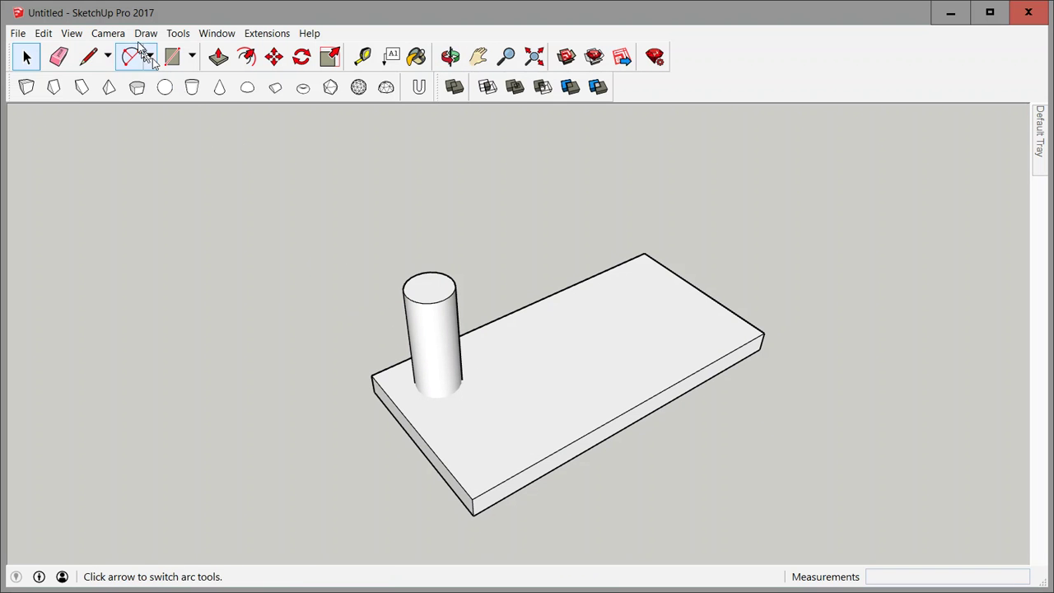
# Switch the camera to Parallel Projection and the Top standard view
pyautogui.click(109, 35)
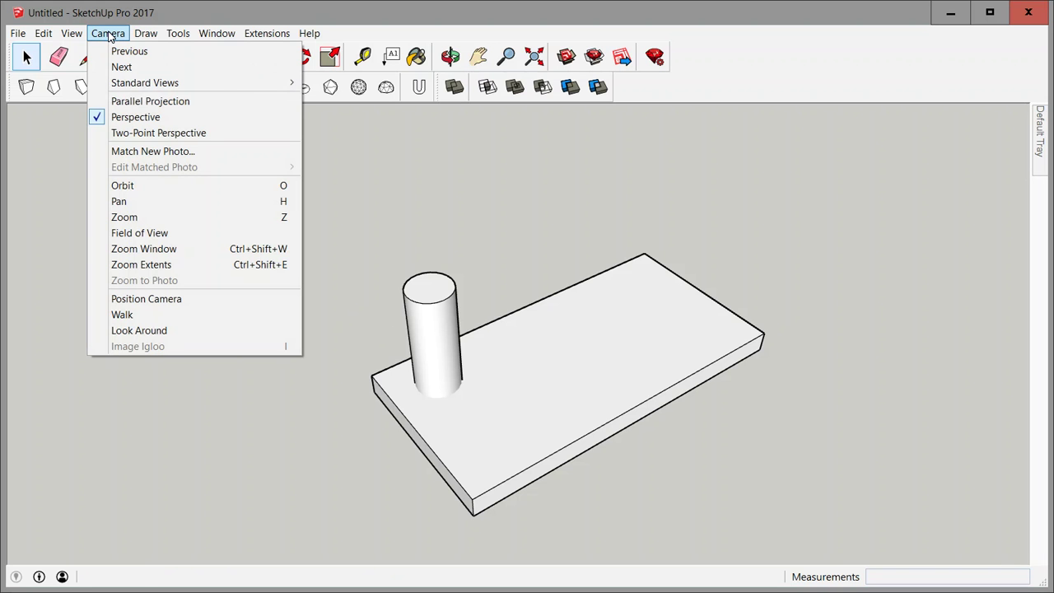
pyautogui.click(186, 101)
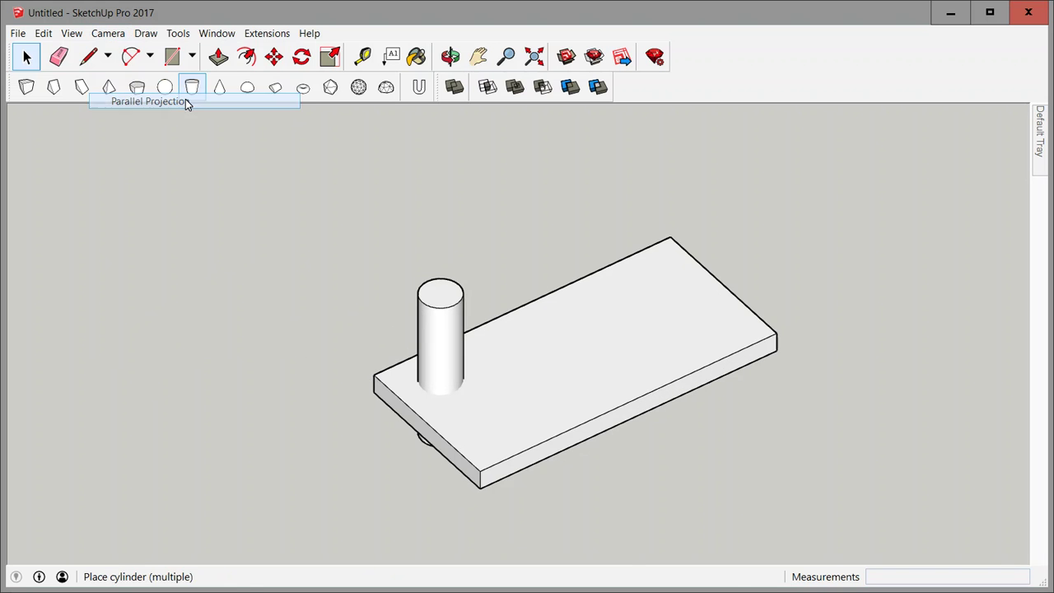
pyautogui.click(108, 34)
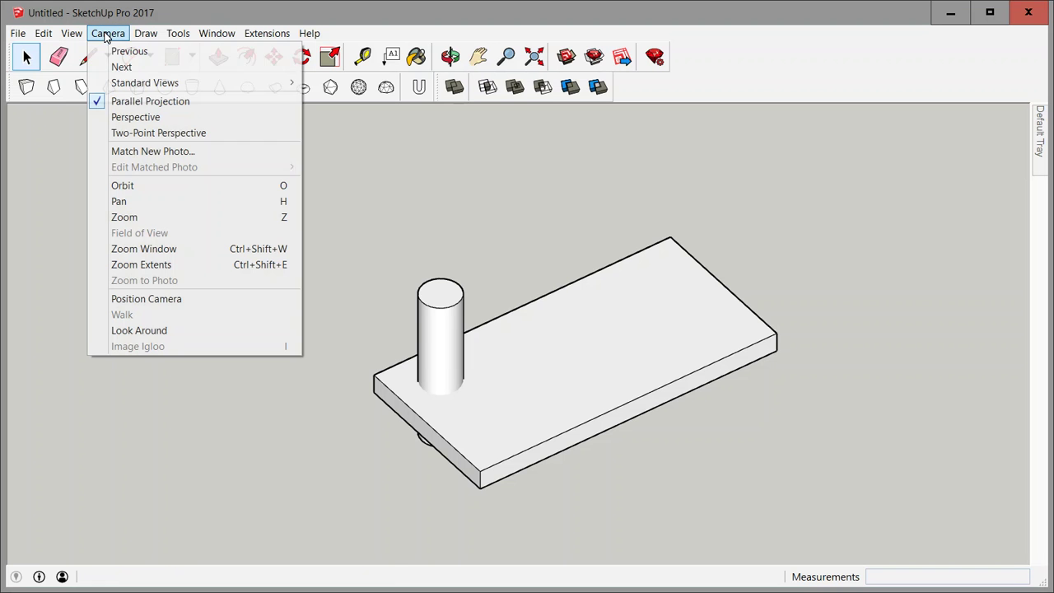
pyautogui.moveTo(145, 83)
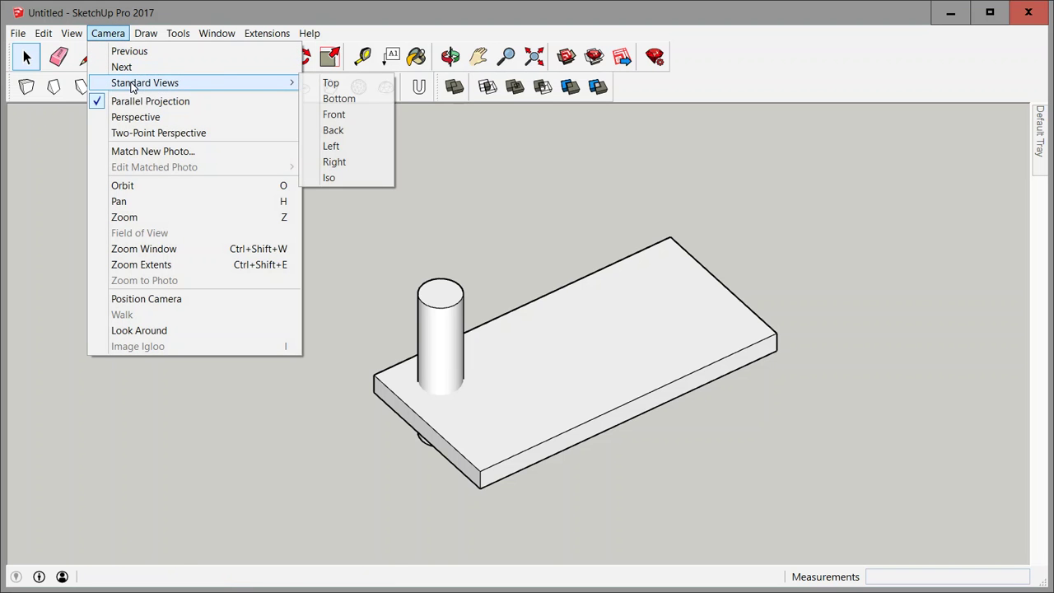
pyautogui.click(332, 82)
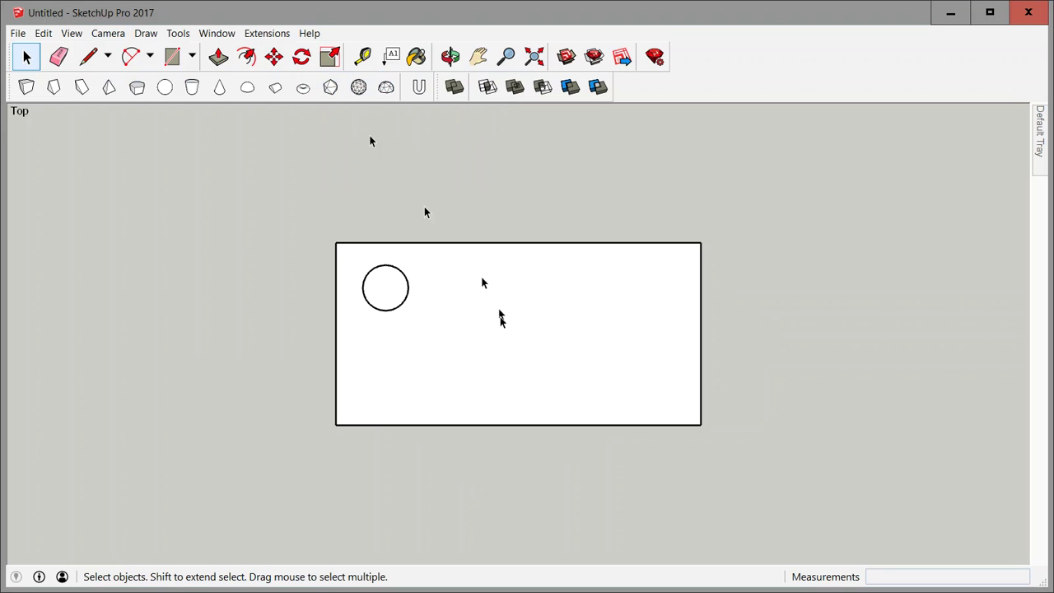
# Try nudging the hole circle, undo the move, deselect it, and orbit back into 3D
pyautogui.click(407, 288)
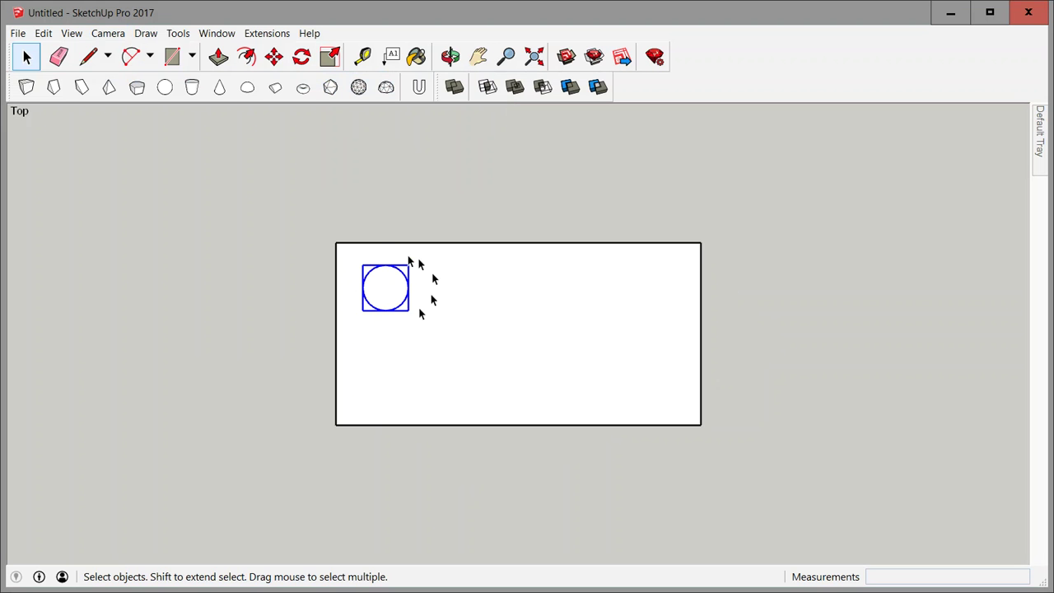
pyautogui.press('m')
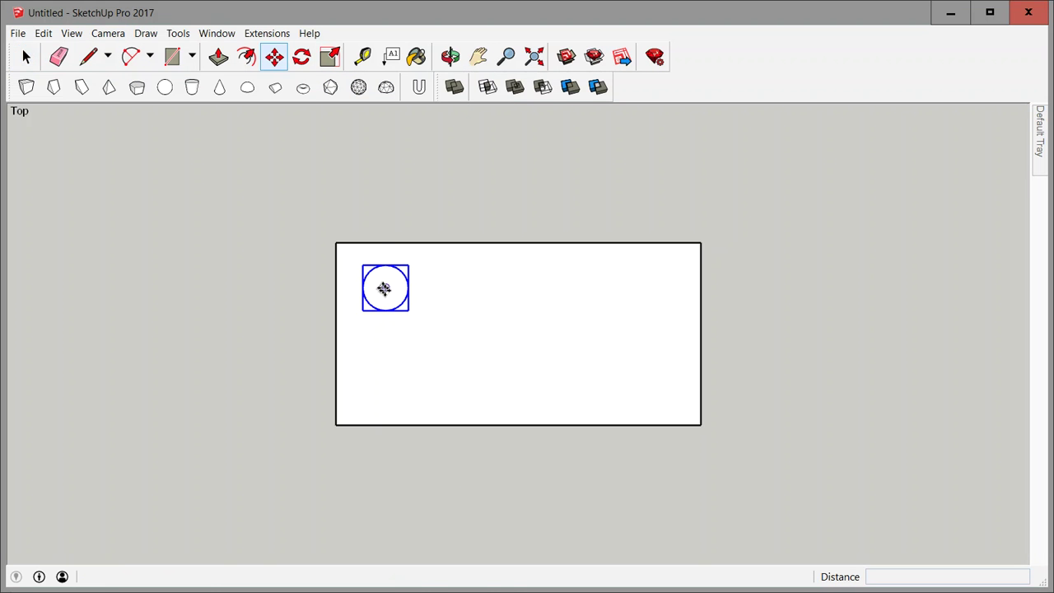
pyautogui.moveTo(456, 263); pyautogui.dragTo(437, 263)
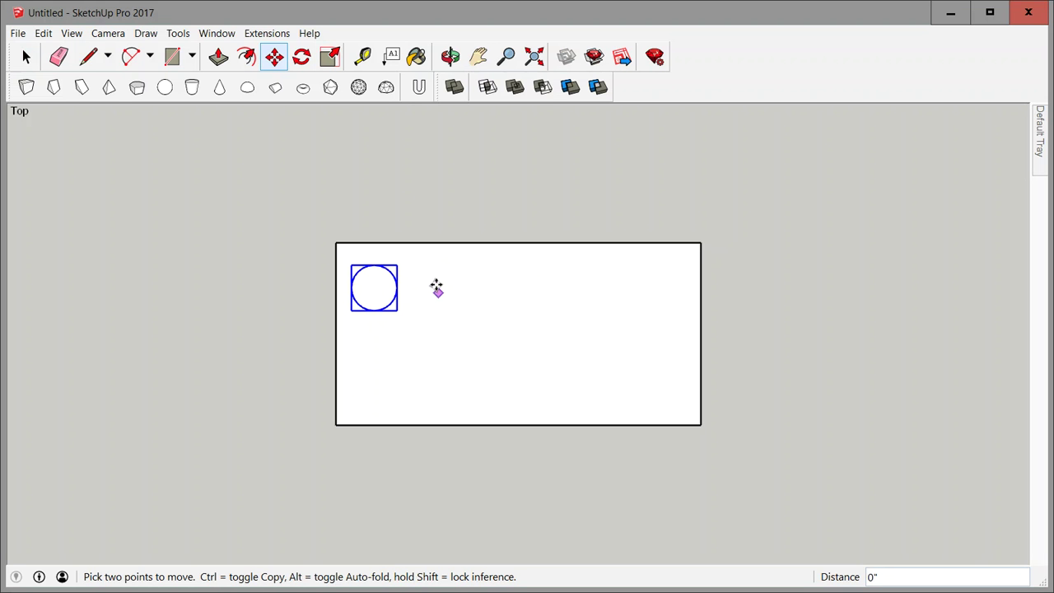
pyautogui.moveTo(436, 287); pyautogui.dragTo(436, 280)
pyautogui.hotkey('ctrl', 'z')
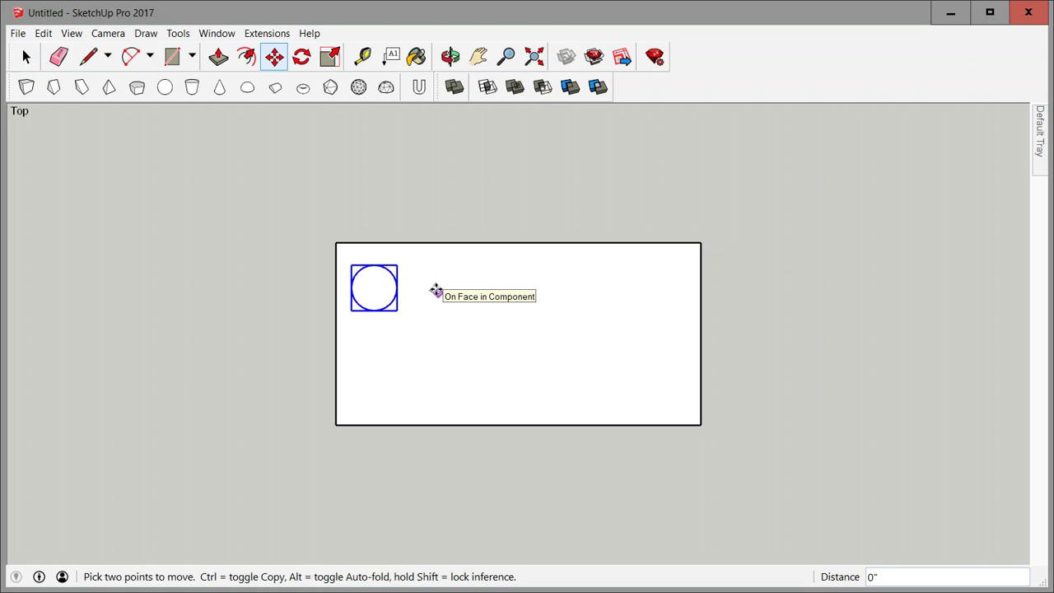
pyautogui.click(26, 56)
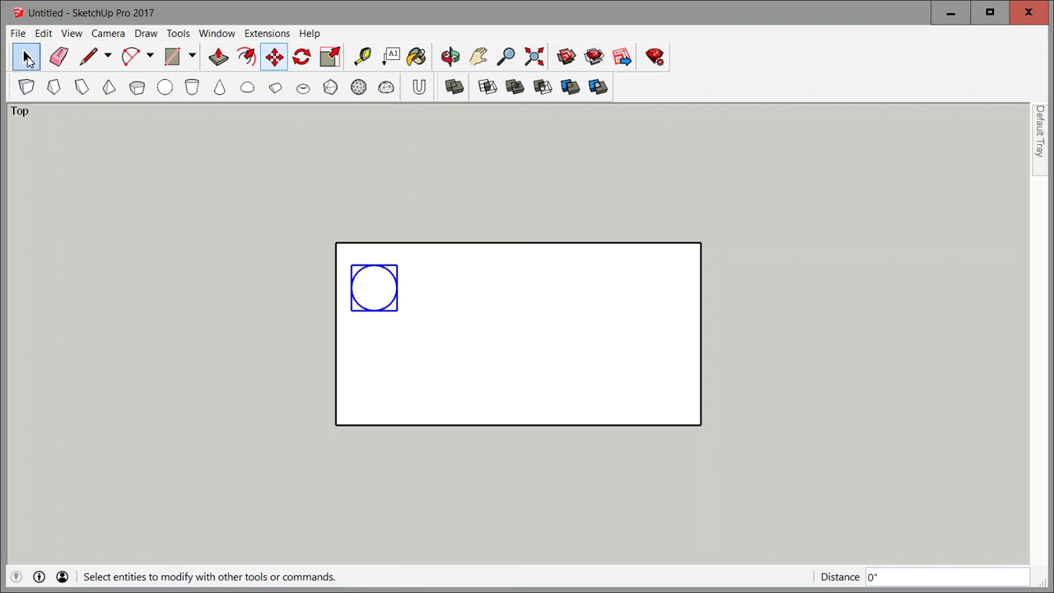
pyautogui.click(372, 175)
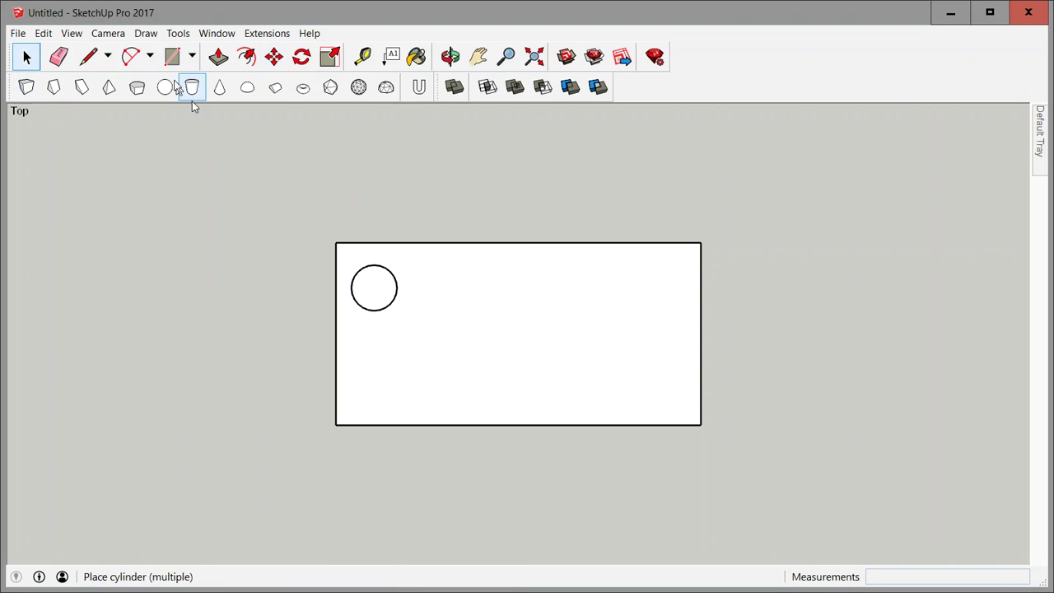
pyautogui.click(377, 289)
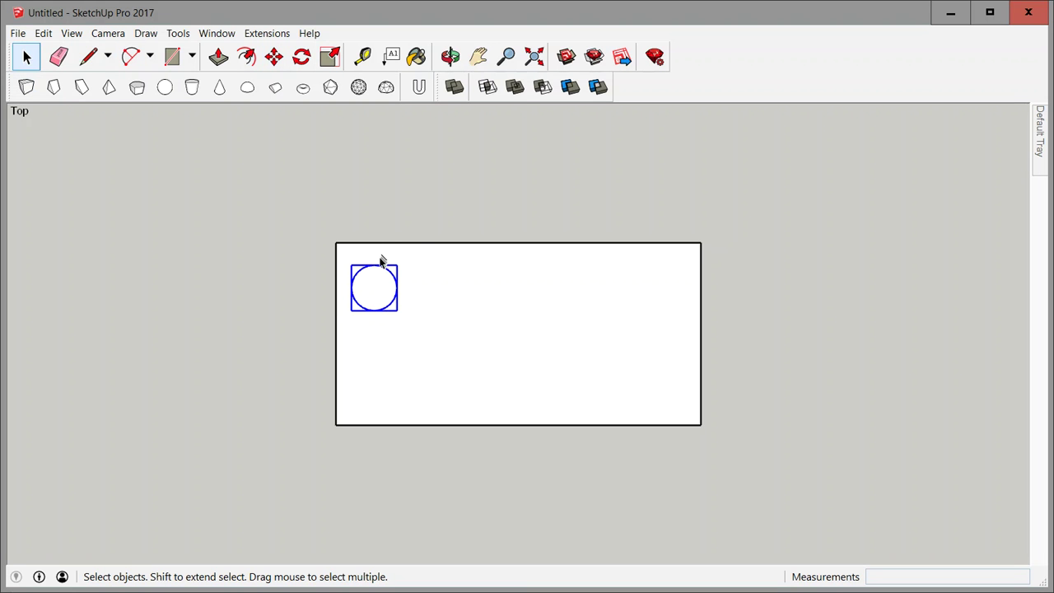
pyautogui.click(250, 226)
pyautogui.moveTo(343, 341); pyautogui.dragTo(517, 253, button='middle')
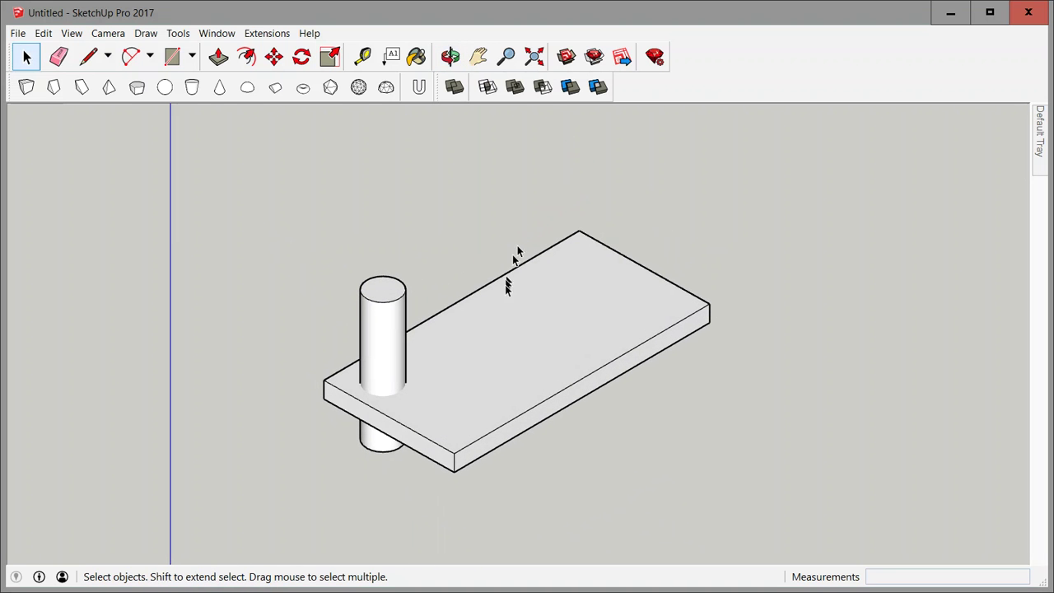
# Orbit slightly and browse the Camera, Draw and Tools menus
pyautogui.click(106, 35)
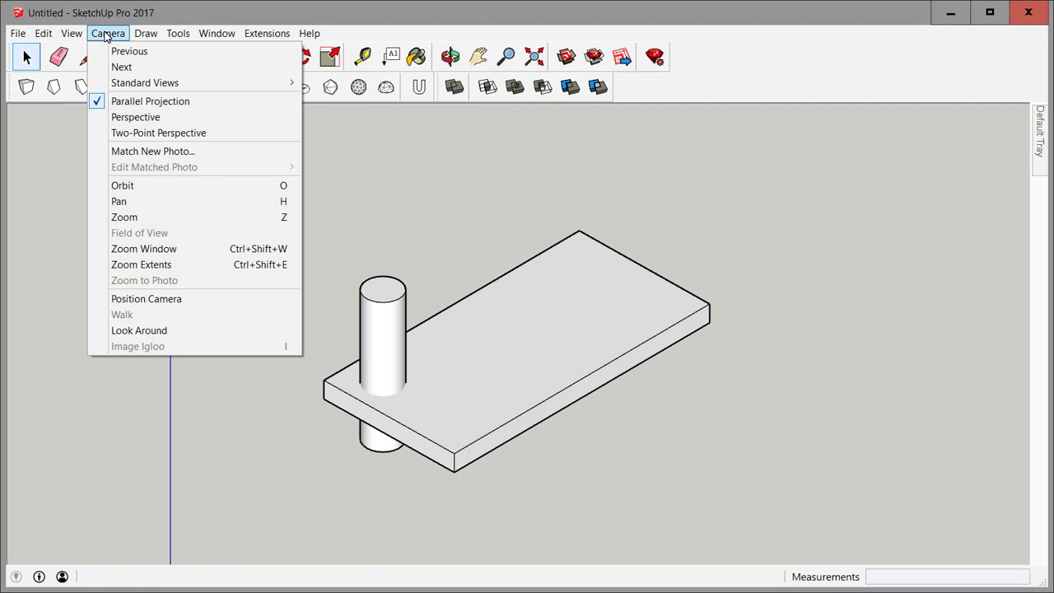
pyautogui.click(462, 179)
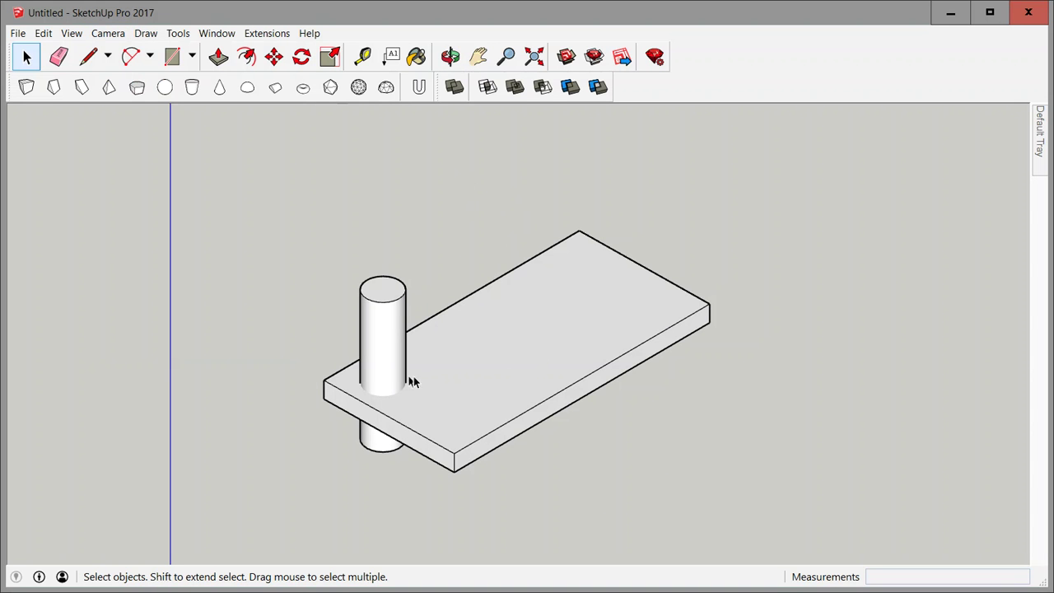
pyautogui.moveTo(483, 358)
pyautogui.mouseDown(button='middle')
pyautogui.moveTo(514, 322)
pyautogui.moveTo(475, 339)
pyautogui.mouseUp(button='middle')
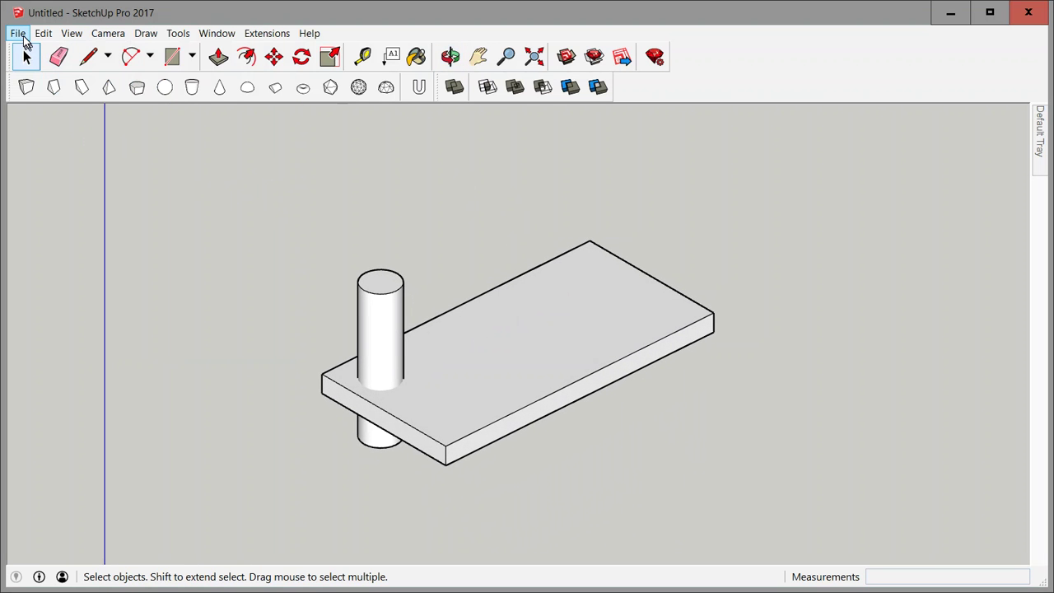
pyautogui.click(144, 34)
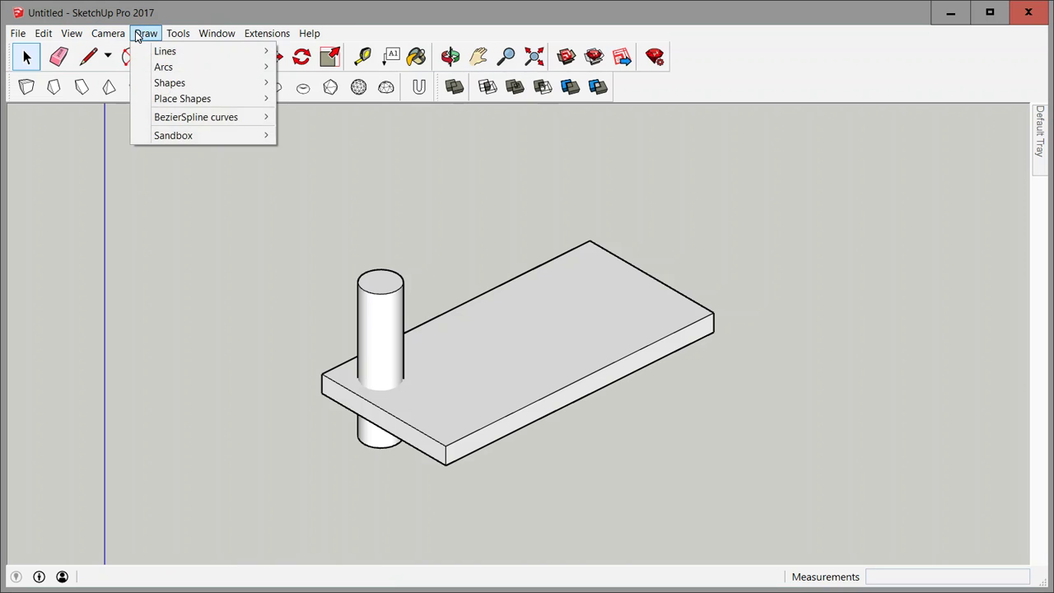
pyautogui.click(148, 33)
pyautogui.click(178, 35)
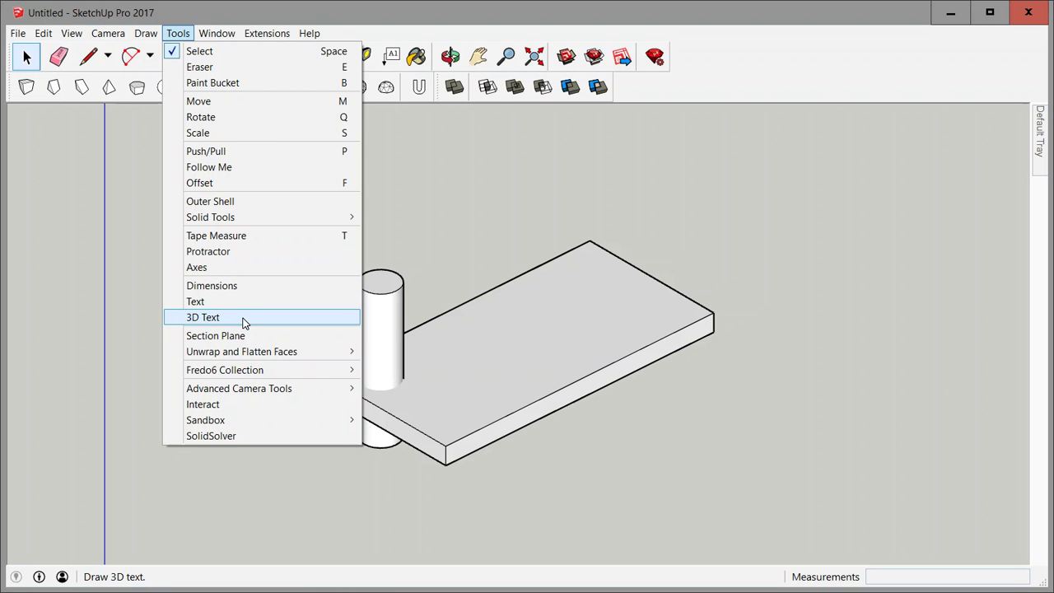
# Show the Large Tool Set as a floating palette, close it, then find 3D Text under Tools
pyautogui.rightClick(677, 76)
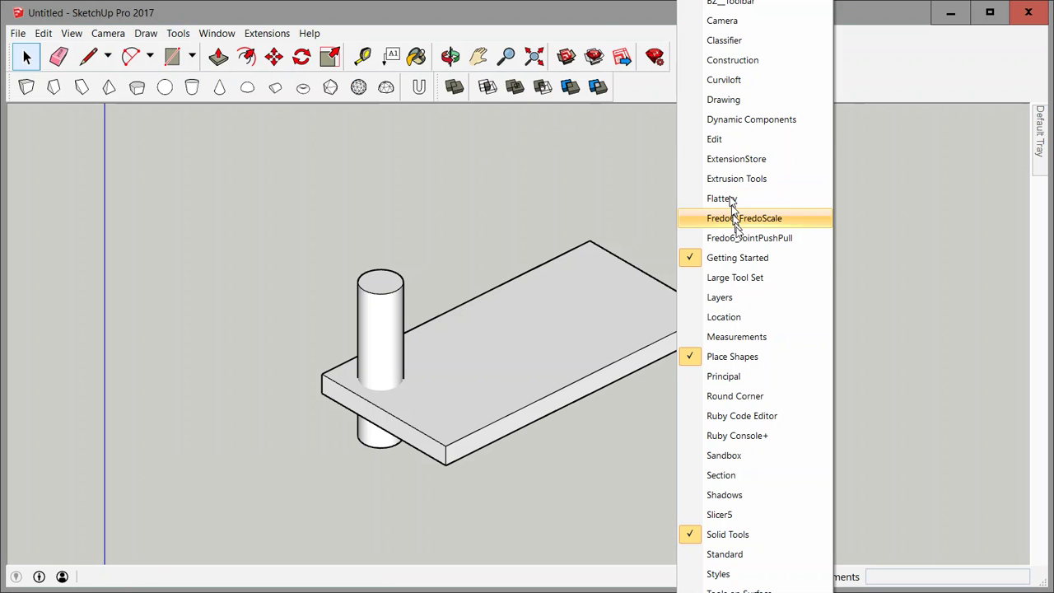
pyautogui.click(722, 277)
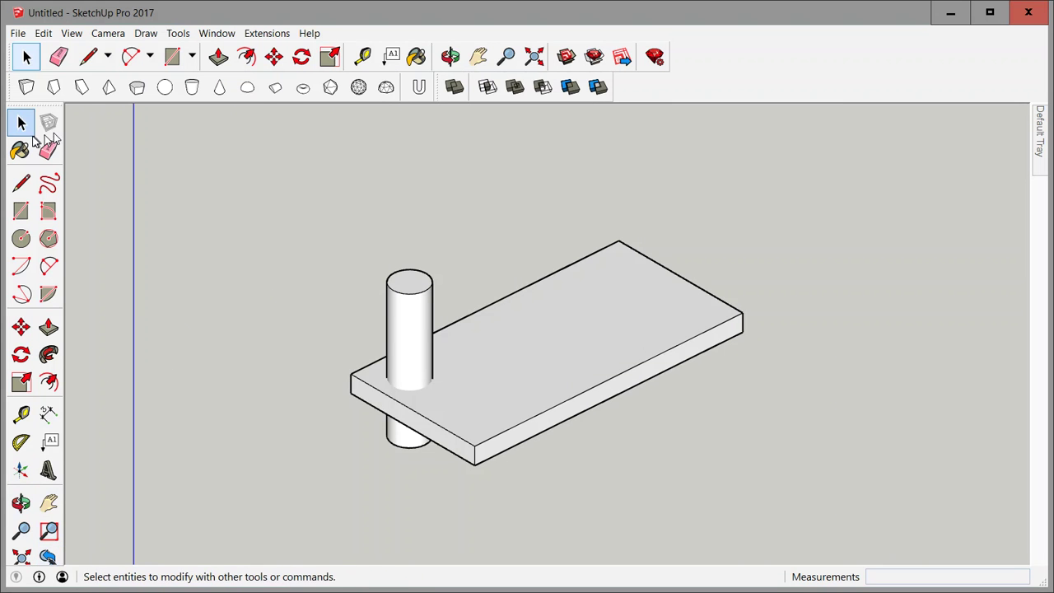
pyautogui.moveTo(33, 108); pyautogui.dragTo(151, 240)
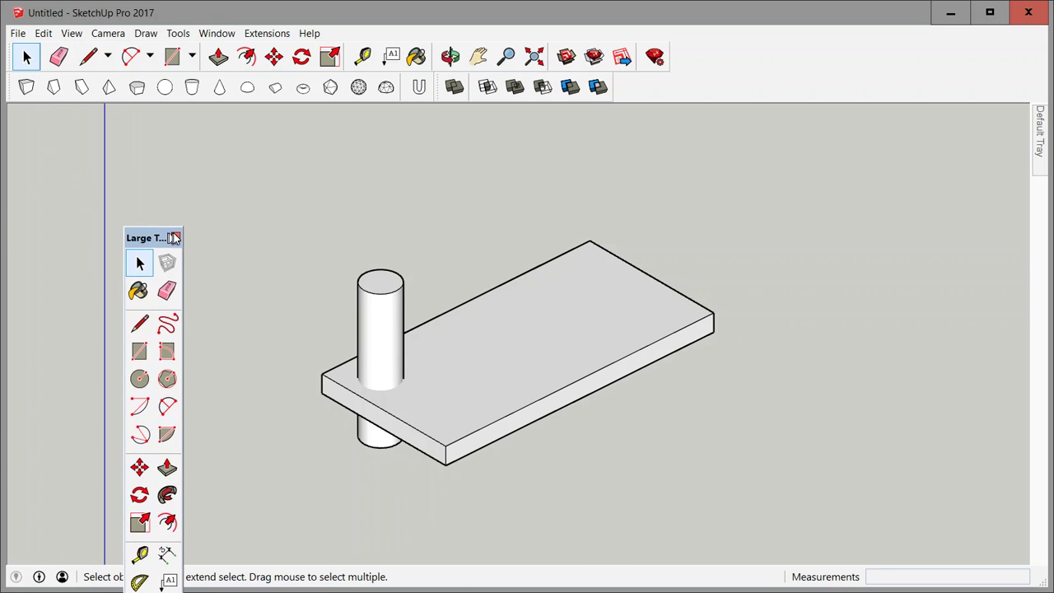
pyautogui.click(175, 237)
pyautogui.click(175, 34)
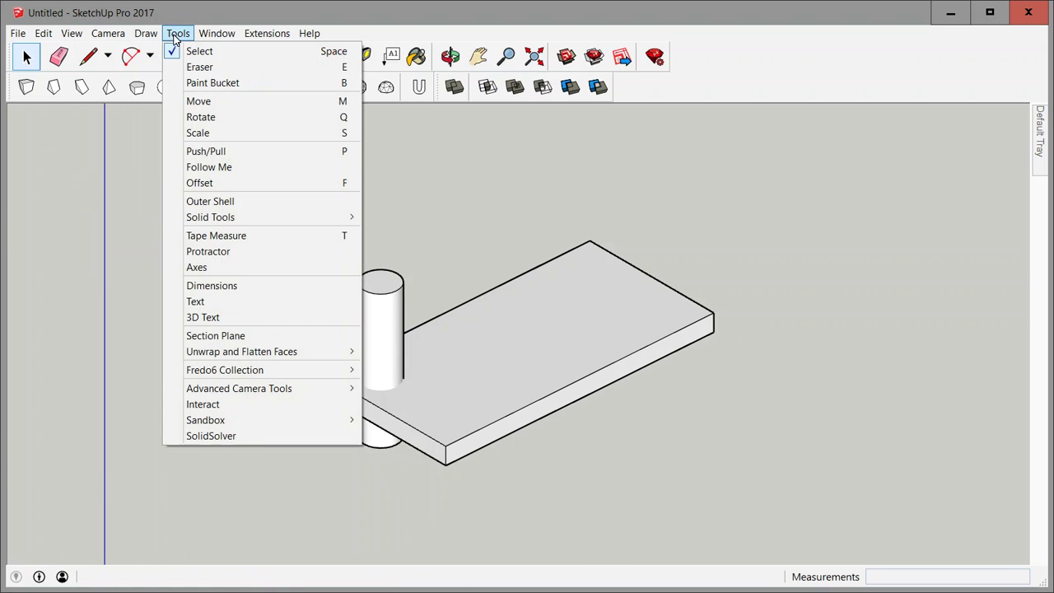
# Create 3D text 'Alex' in Humnst777 Blk BT, 1/2" high, extruded 1/8", over the plate
pyautogui.click(227, 317)
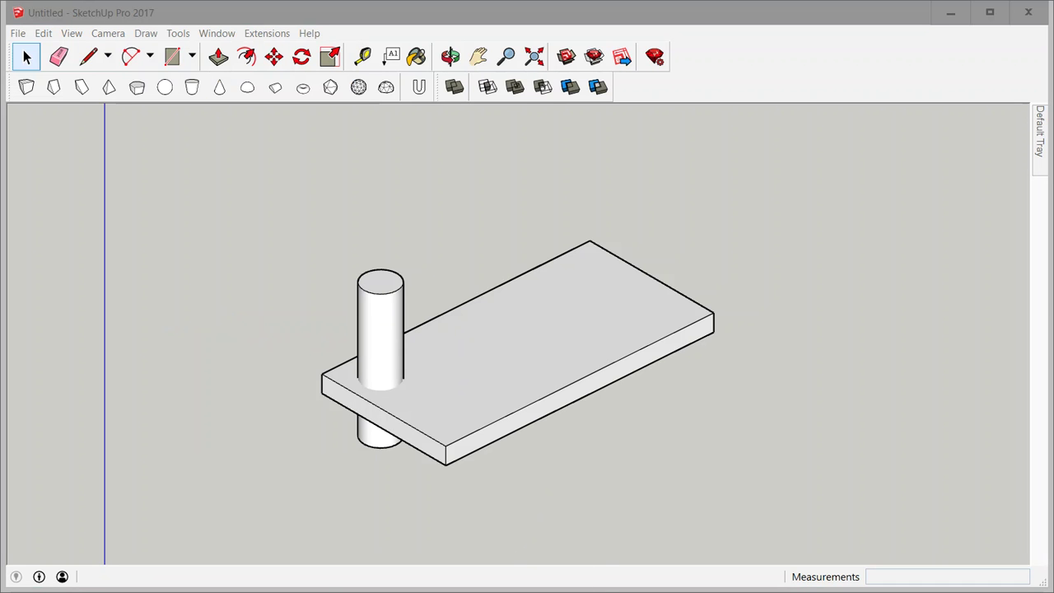
pyautogui.moveTo(536, 367); pyautogui.dragTo(699, 243)
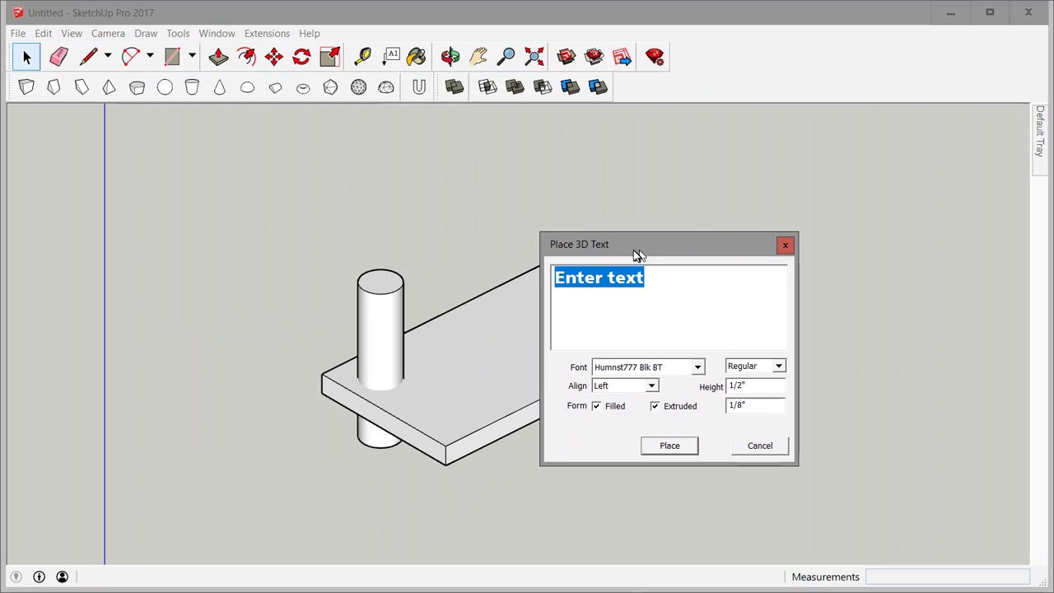
pyautogui.moveTo(639, 256); pyautogui.dragTo(770, 184)
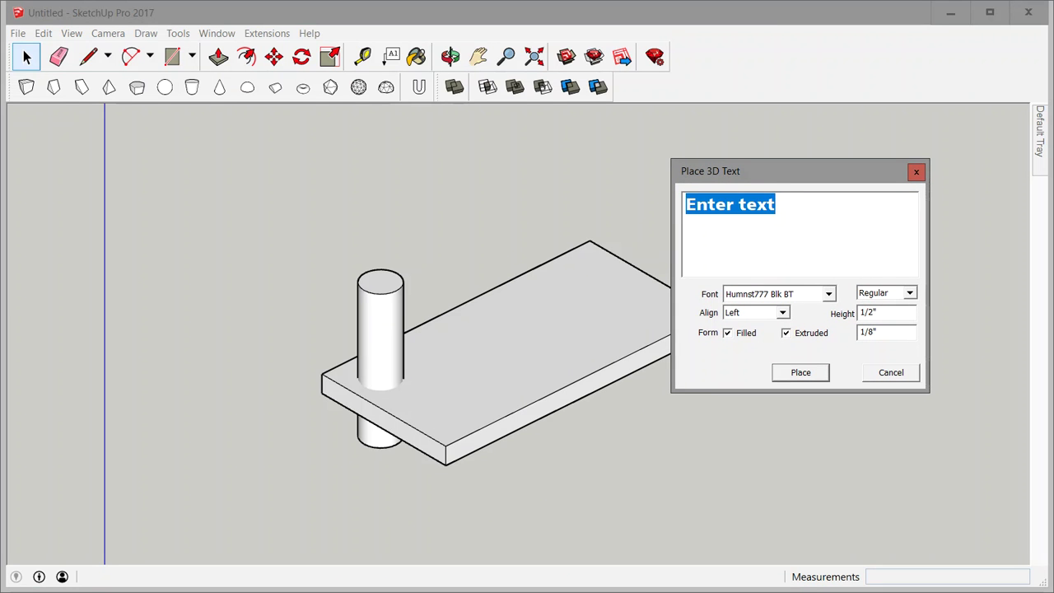
pyautogui.write('Alex')
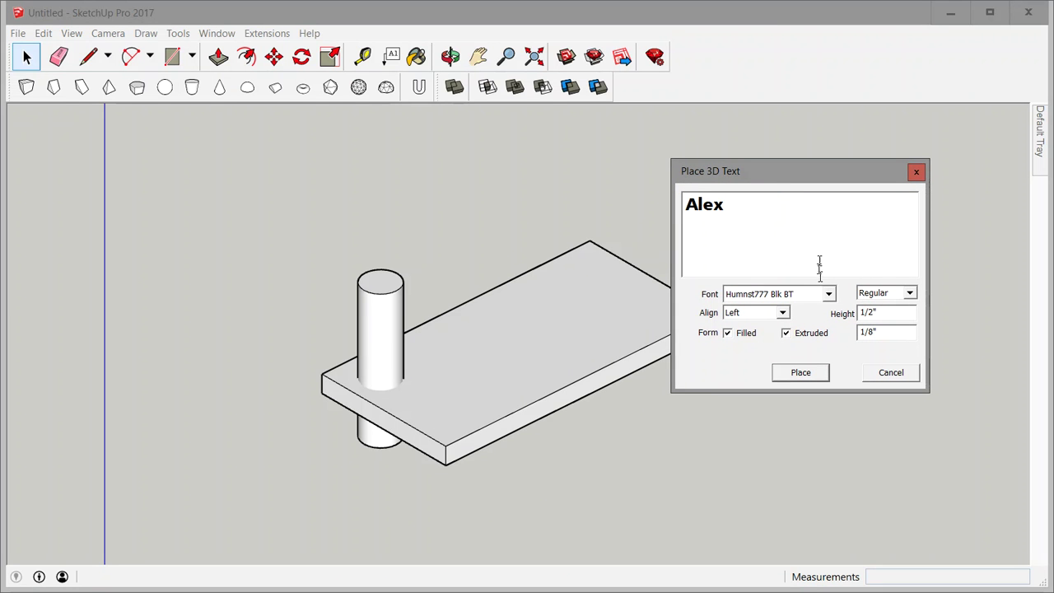
pyautogui.click(829, 294)
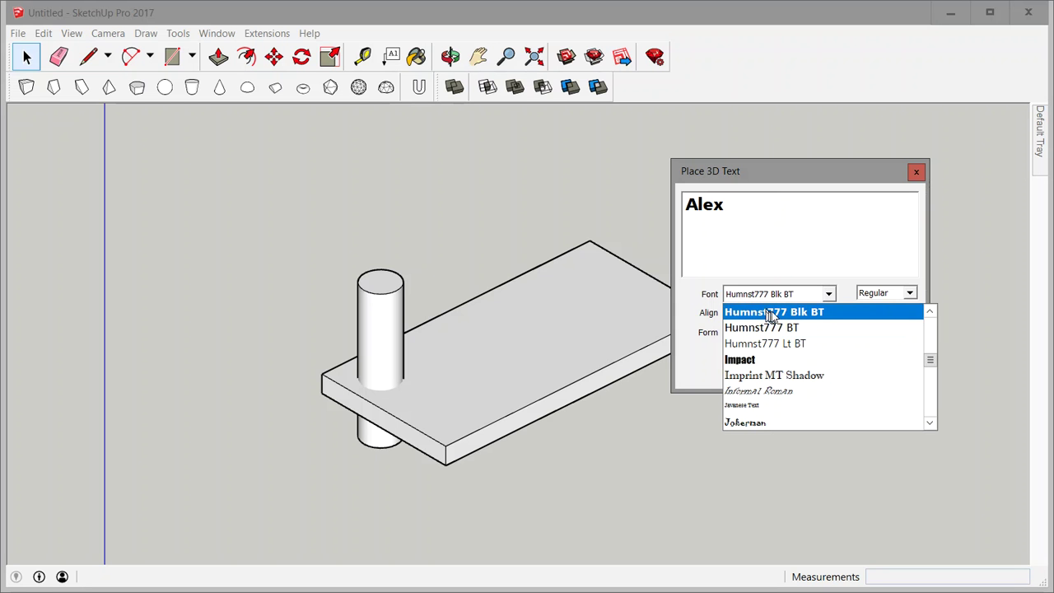
pyautogui.press('Return')
pyautogui.click(728, 209)
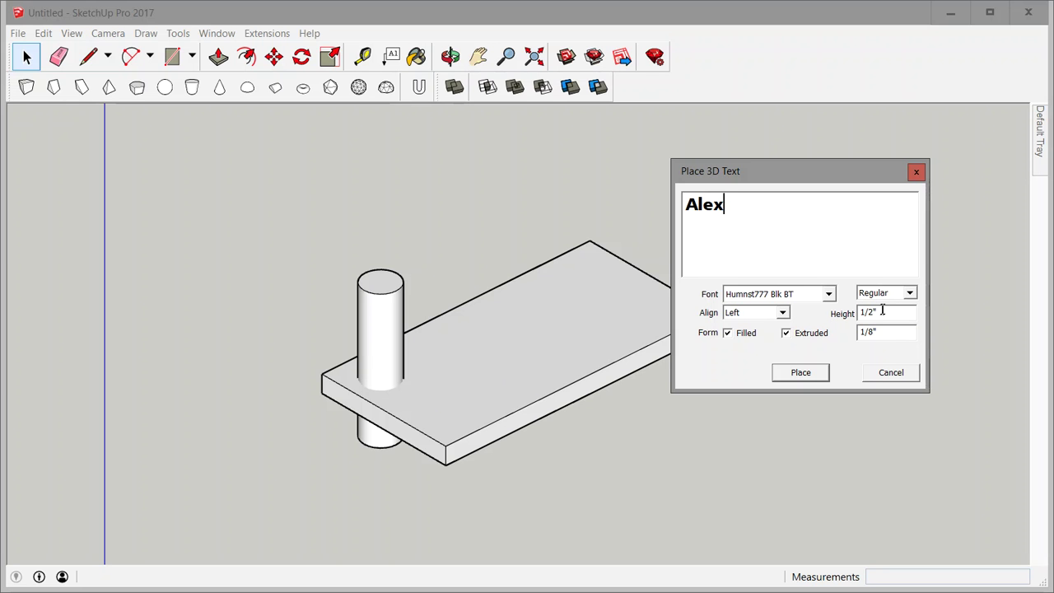
pyautogui.moveTo(889, 316); pyautogui.dragTo(834, 327)
pyautogui.click(800, 373)
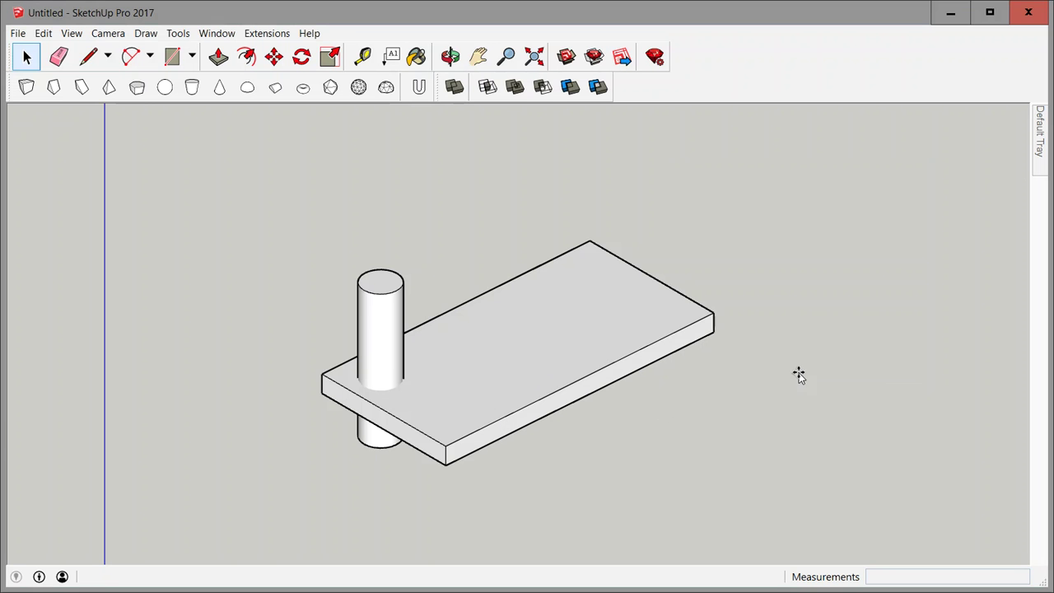
pyautogui.click(482, 408)
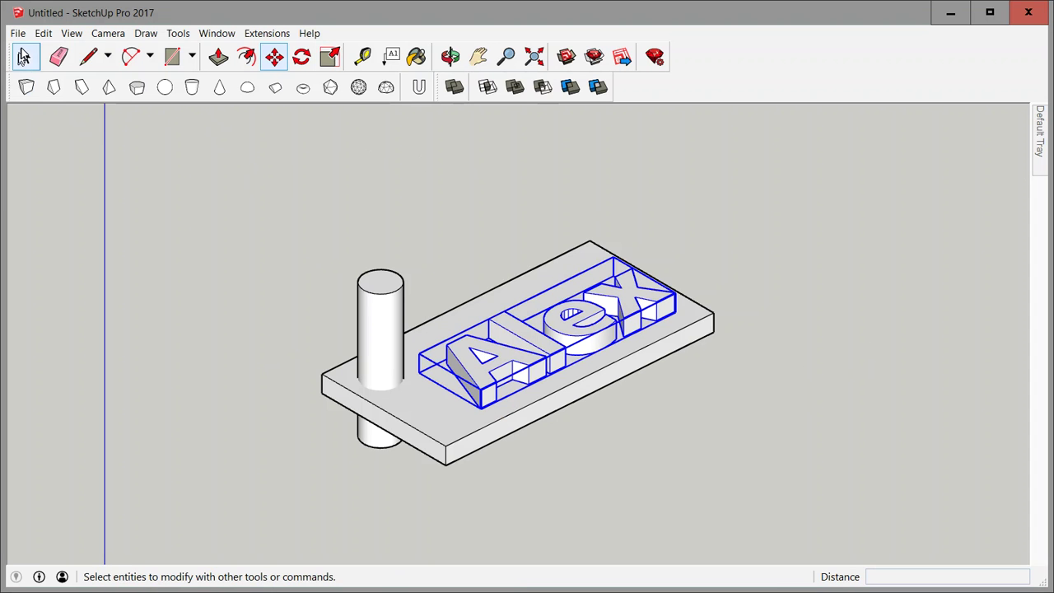
# Set the Alex text on the plate, check each part, and view the model from the top
pyautogui.click(23, 56)
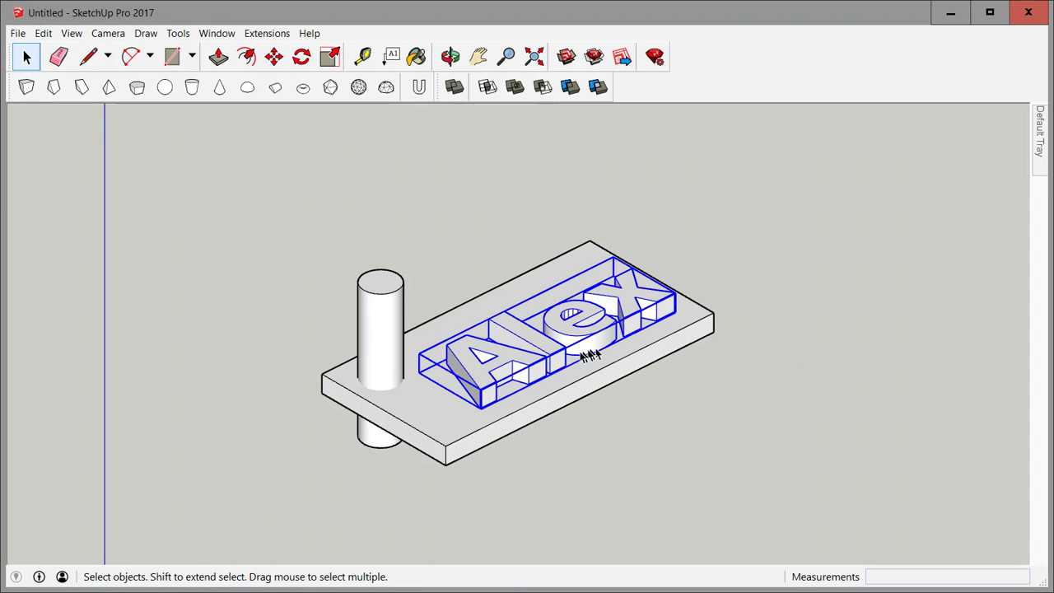
pyautogui.moveTo(590, 356); pyautogui.dragTo(427, 410, button='middle')
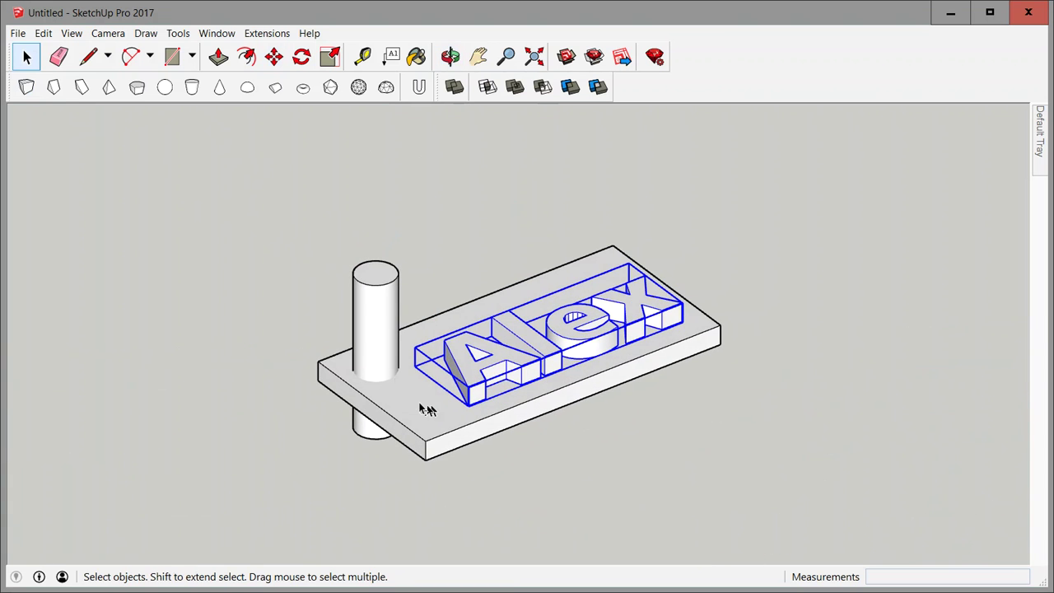
pyautogui.click(420, 404)
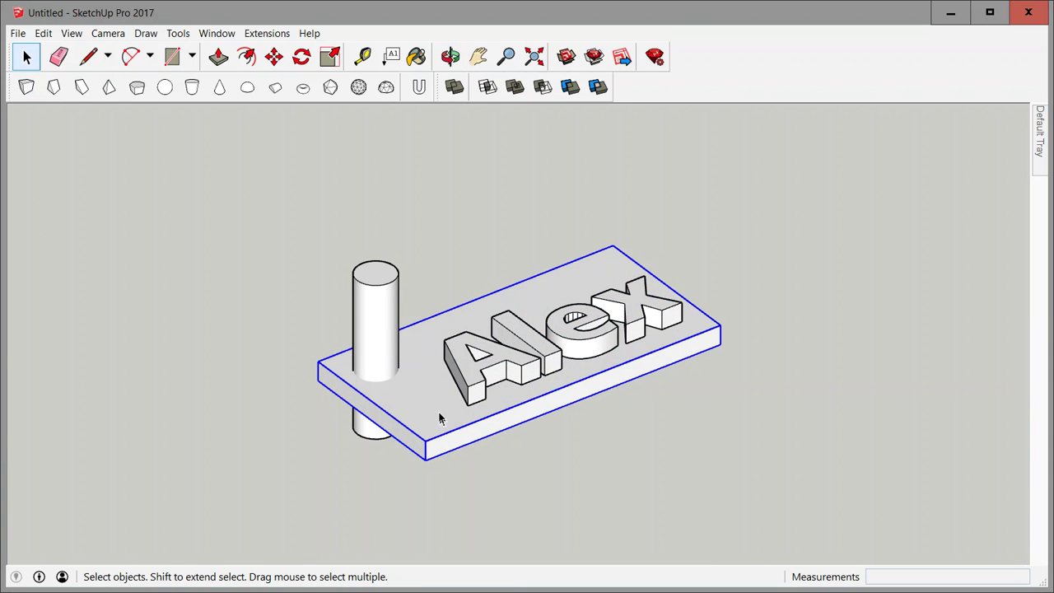
pyautogui.click(371, 306)
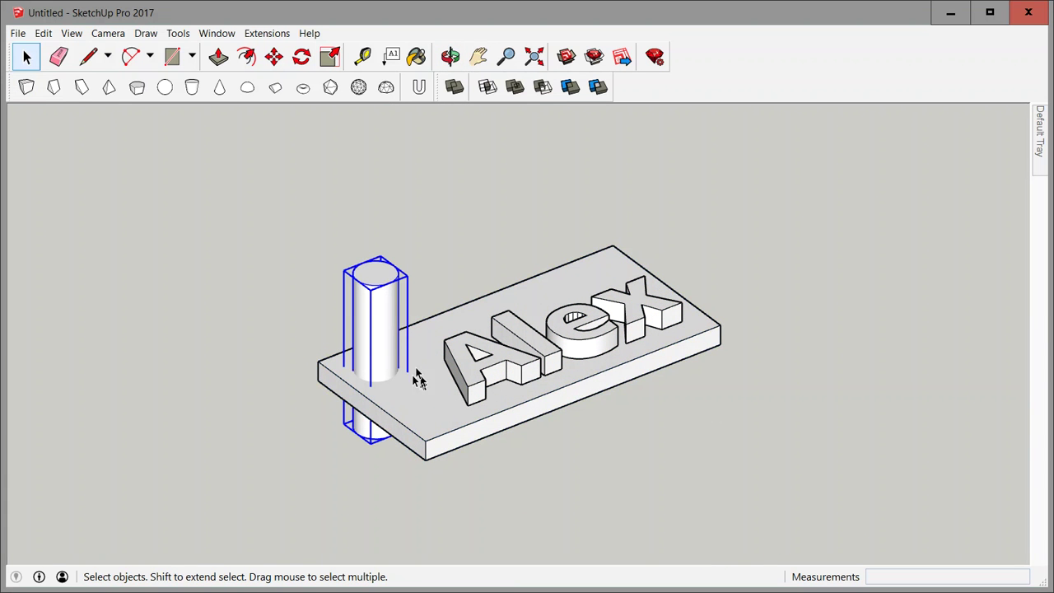
pyautogui.click(497, 355)
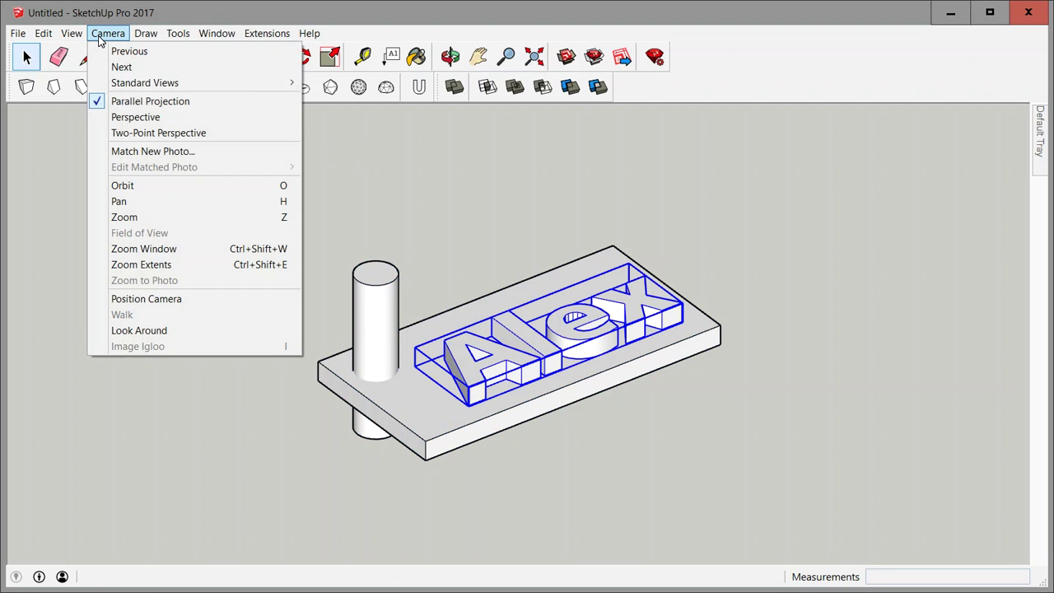
pyautogui.moveTo(149, 82)
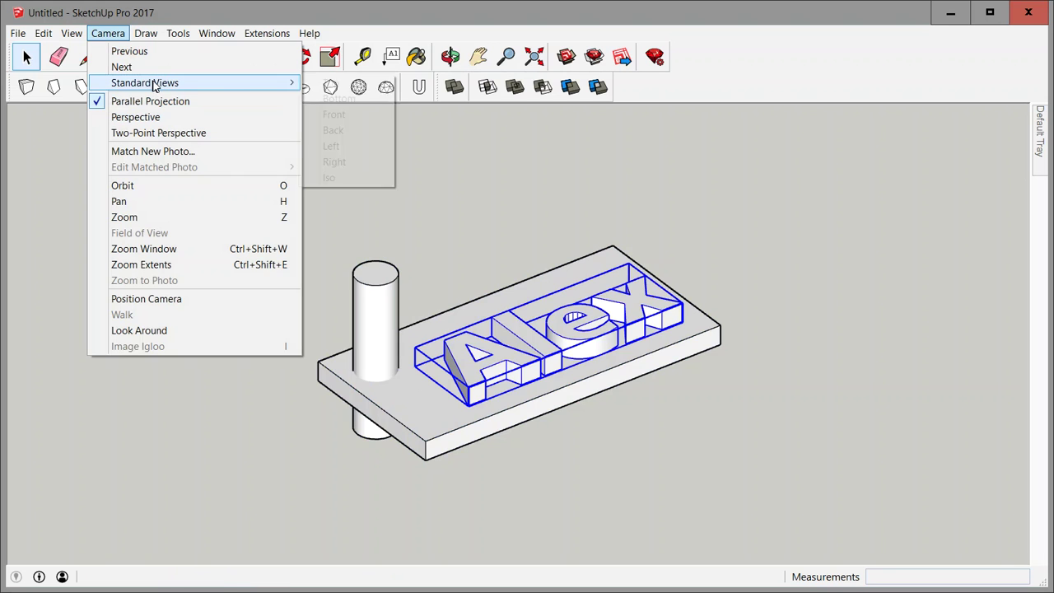
pyautogui.click(329, 82)
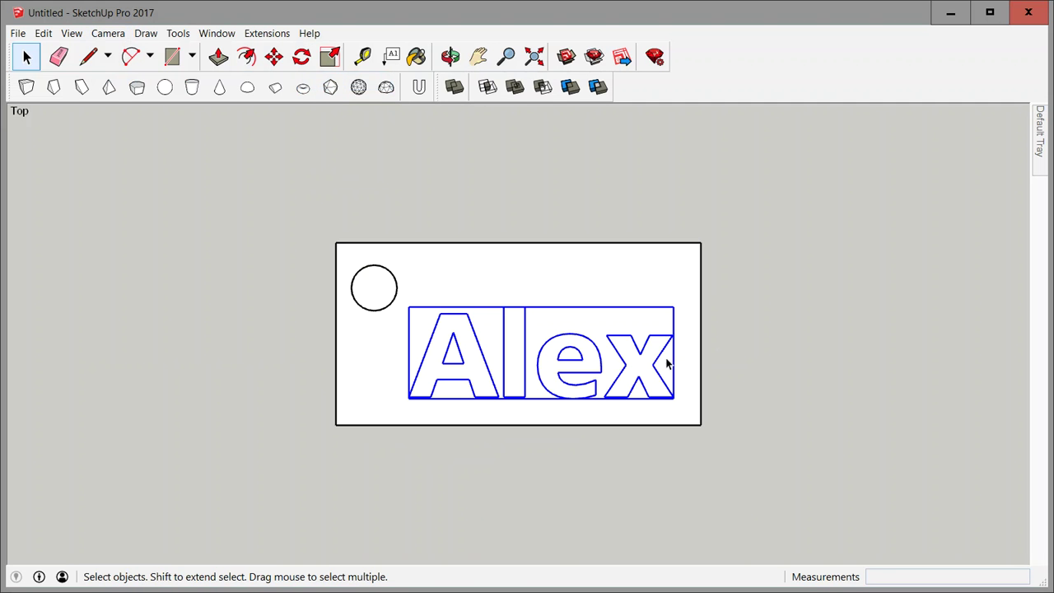
pyautogui.press('m')
pyautogui.click(547, 285)
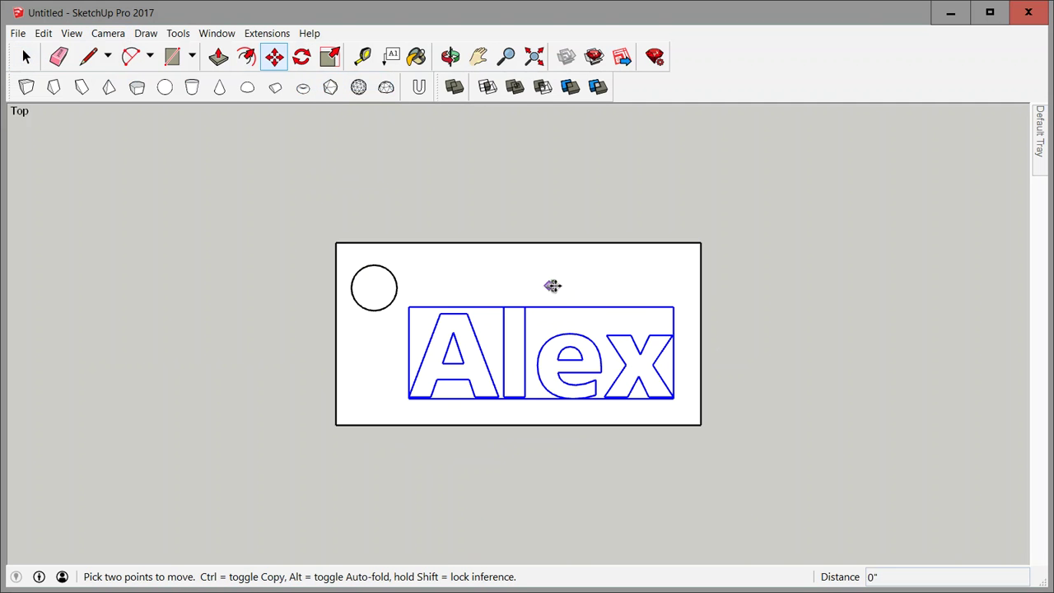
pyautogui.press('Escape')
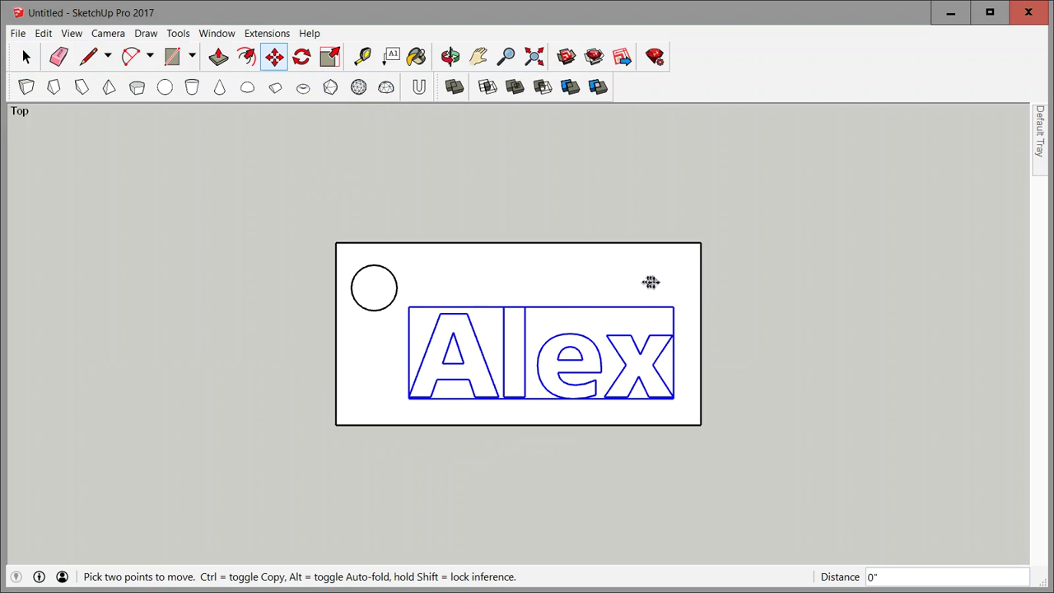
pyautogui.click(26, 56)
pyautogui.click(460, 168)
# Move the hole circle 1/16" to the right and clear the selection
pyautogui.click(390, 277)
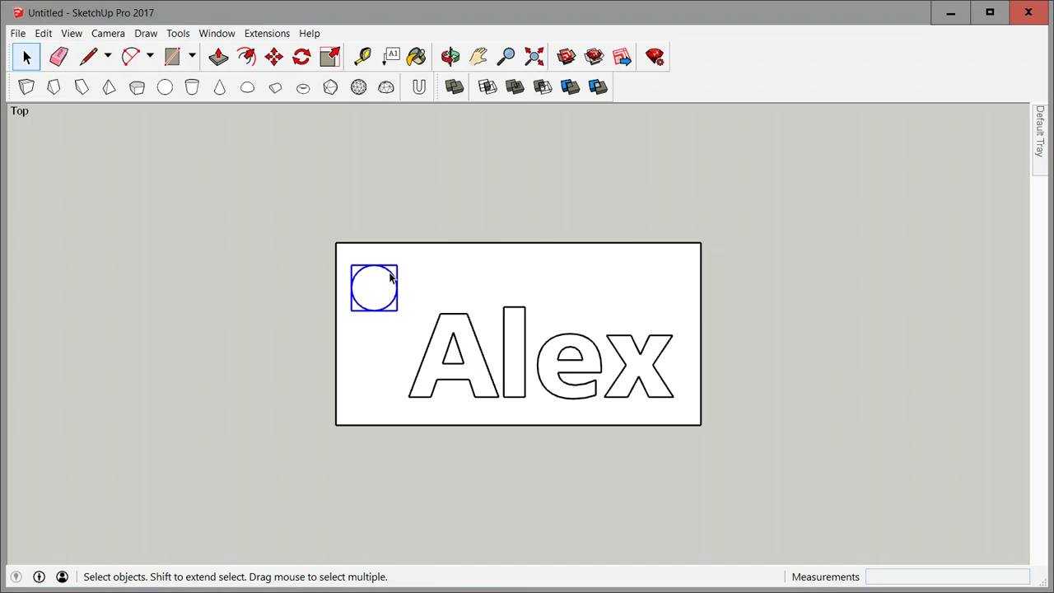
pyautogui.press('m')
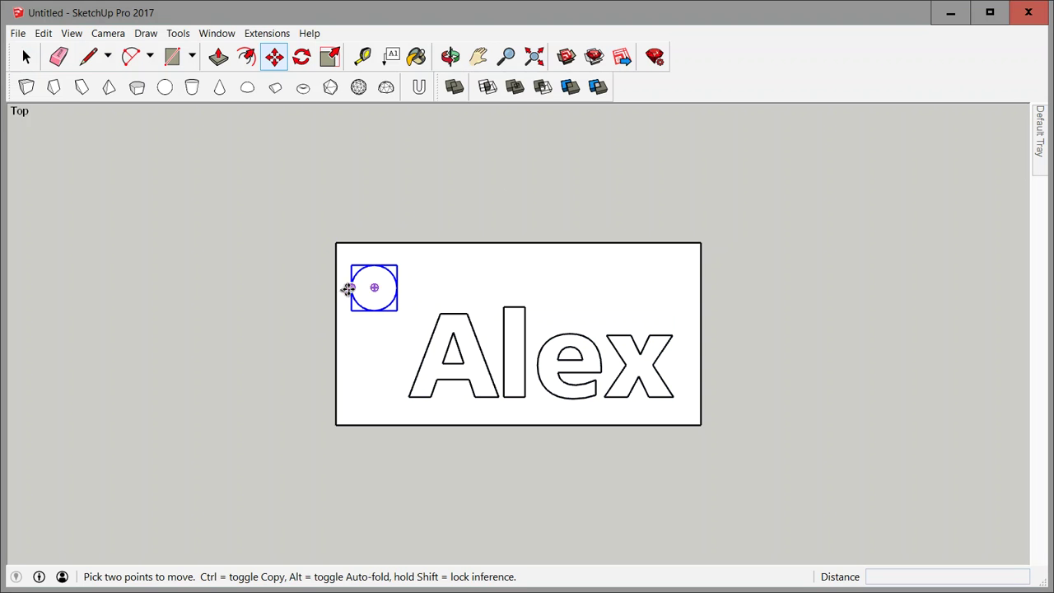
pyautogui.click(412, 283)
pyautogui.click(422, 283)
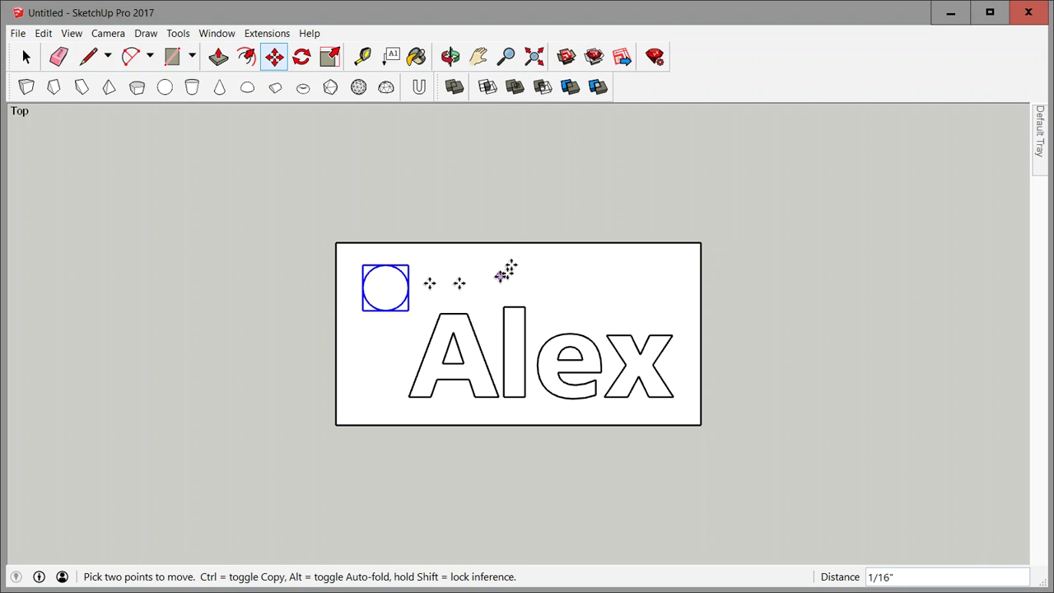
pyautogui.click(25, 56)
pyautogui.click(376, 169)
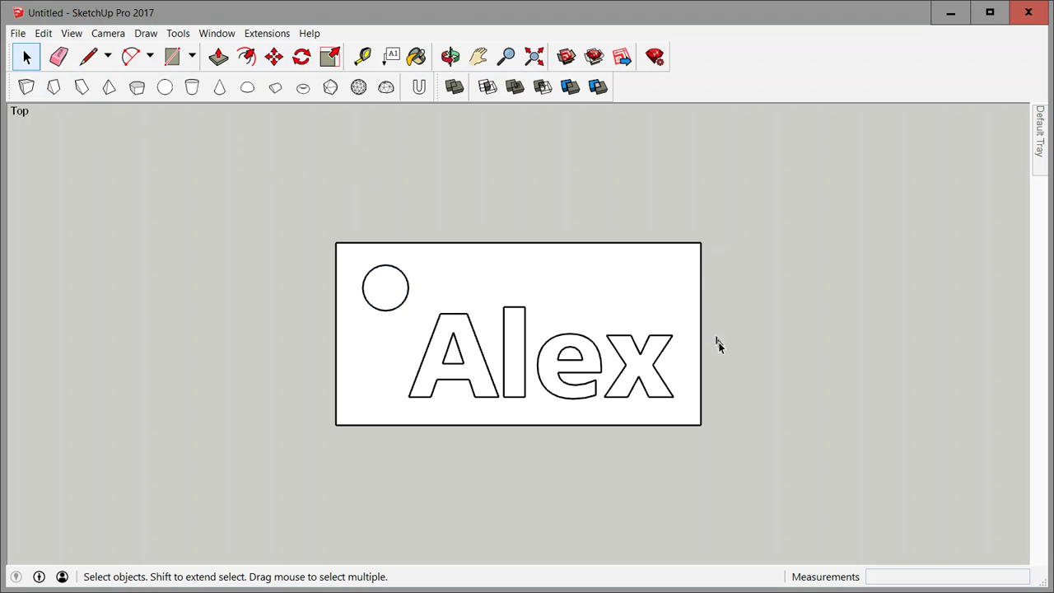
# Check volumes in Entity Info: base plate 0.25 in³, cylinder 0.0485 in³, then the Alex text
pyautogui.moveTo(473, 498); pyautogui.dragTo(616, 222, button='middle')
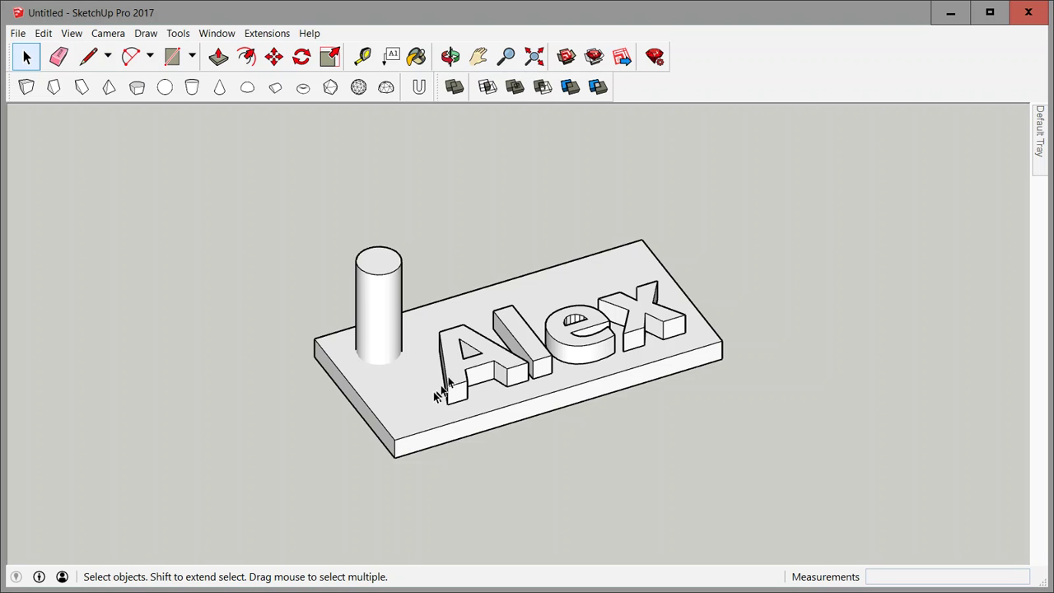
pyautogui.moveTo(1041, 132)
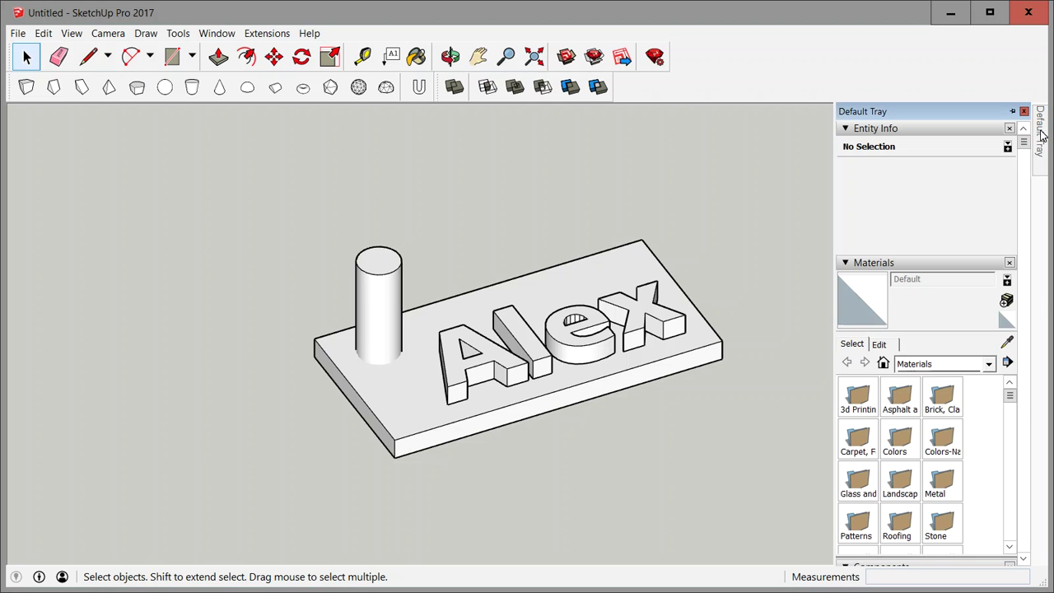
pyautogui.click(1029, 111)
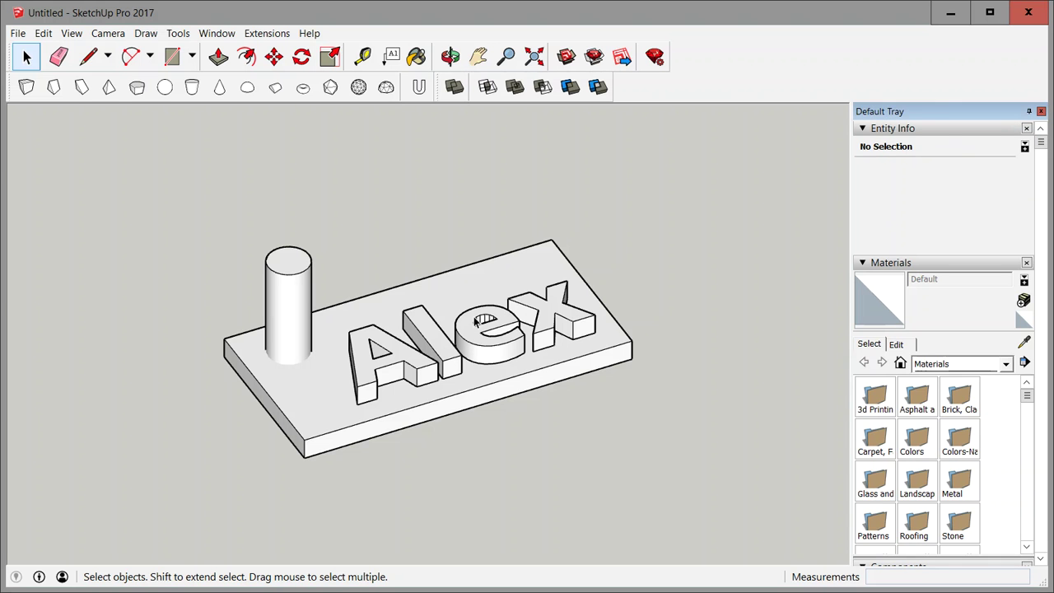
pyautogui.click(324, 401)
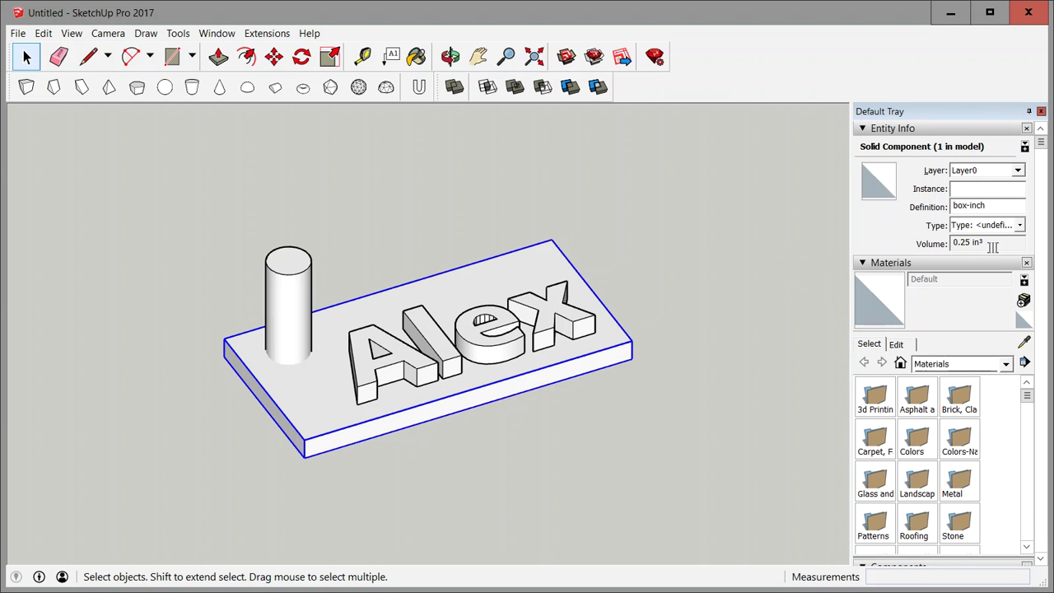
pyautogui.click(961, 245)
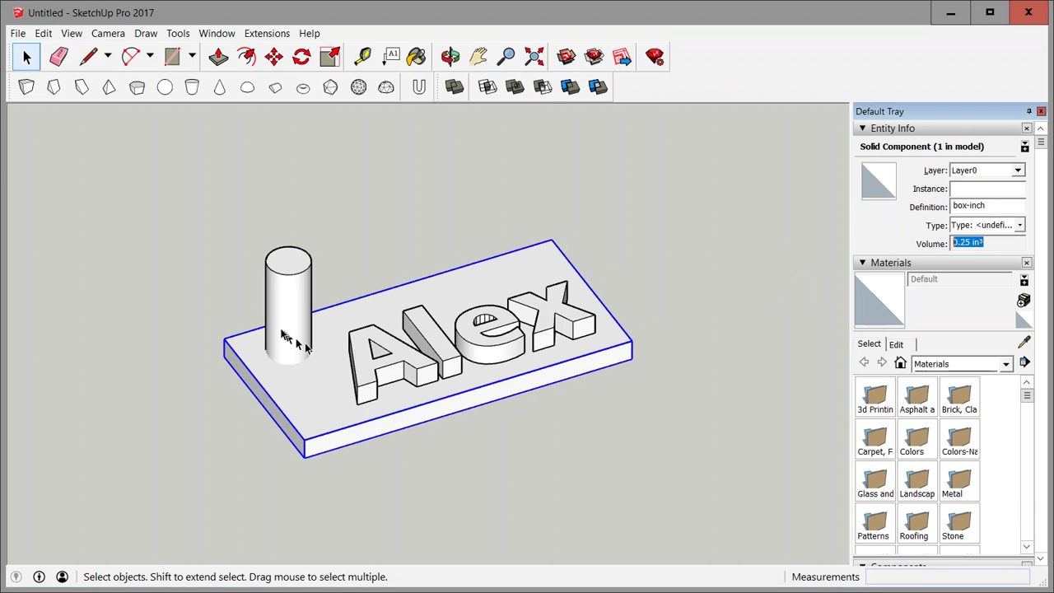
pyautogui.click(282, 279)
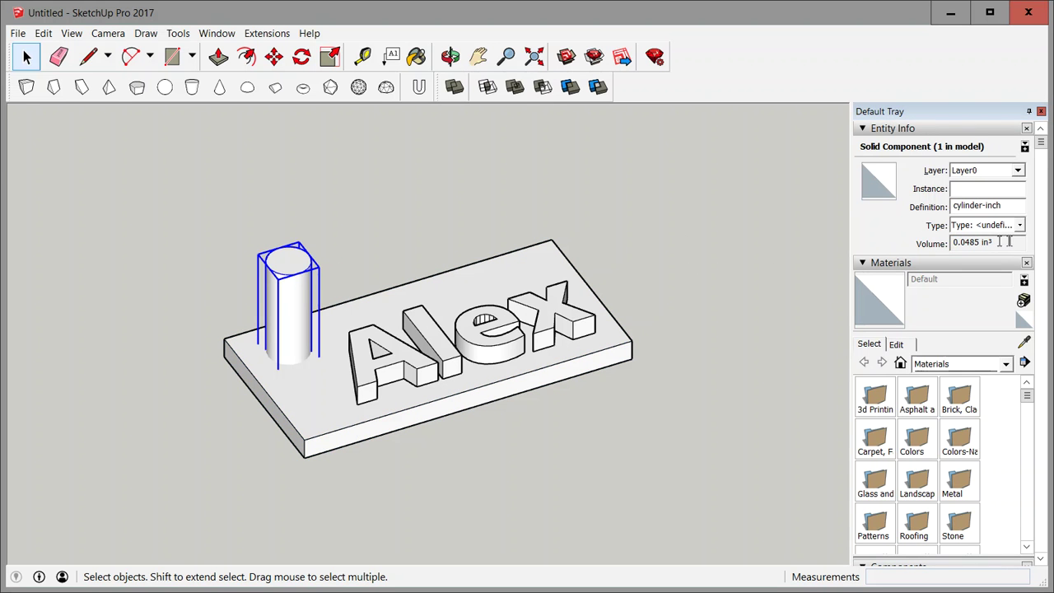
pyautogui.click(1010, 241)
pyautogui.click(438, 346)
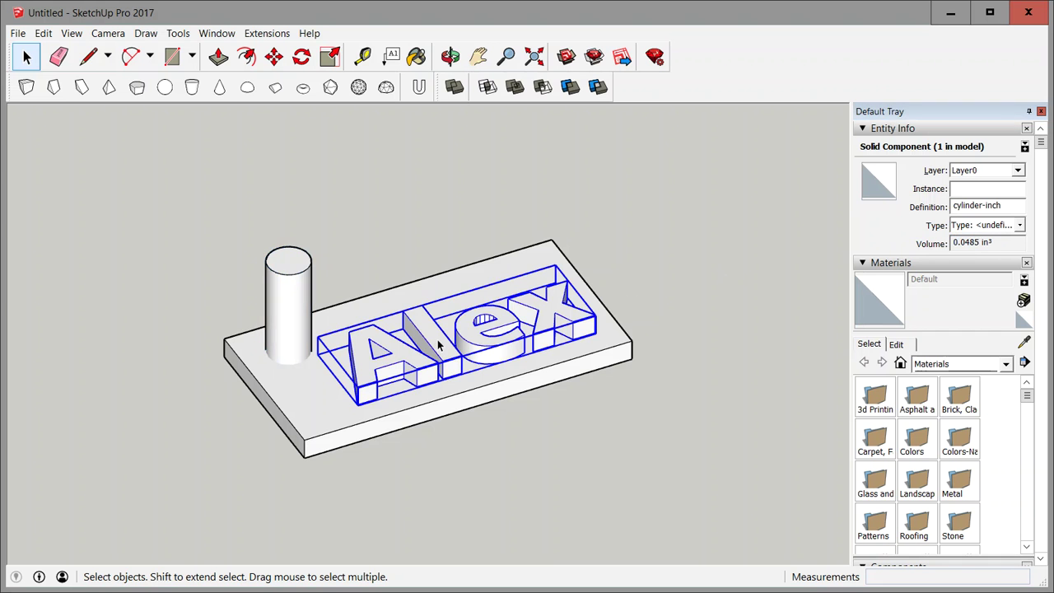
pyautogui.click(668, 246)
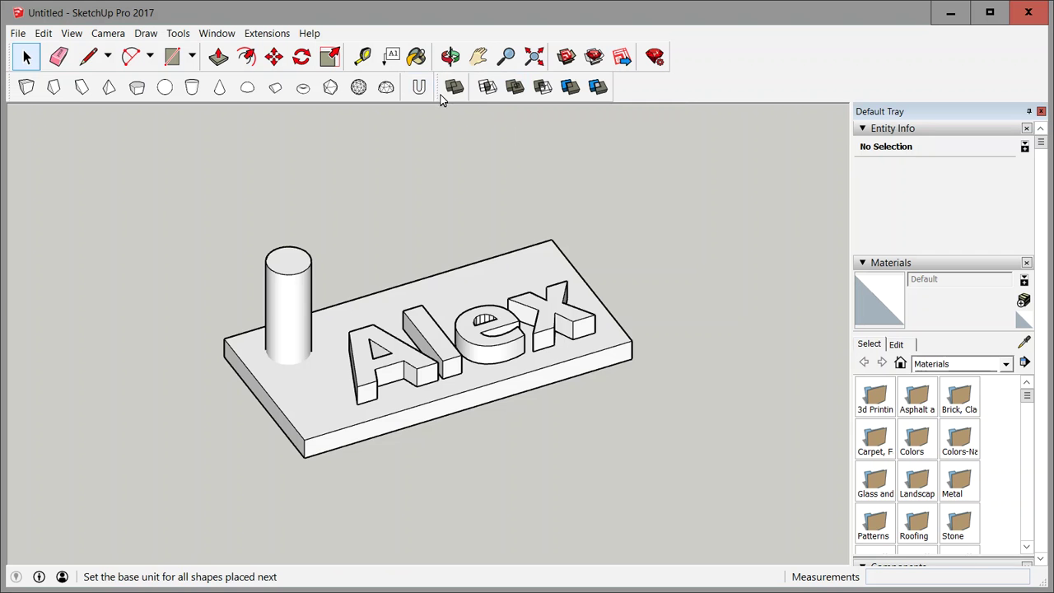
# Union the Alex lettering with the base plate and confirm the 0.2913 in³ volume
pyautogui.moveTo(438, 92); pyautogui.dragTo(488, 177)
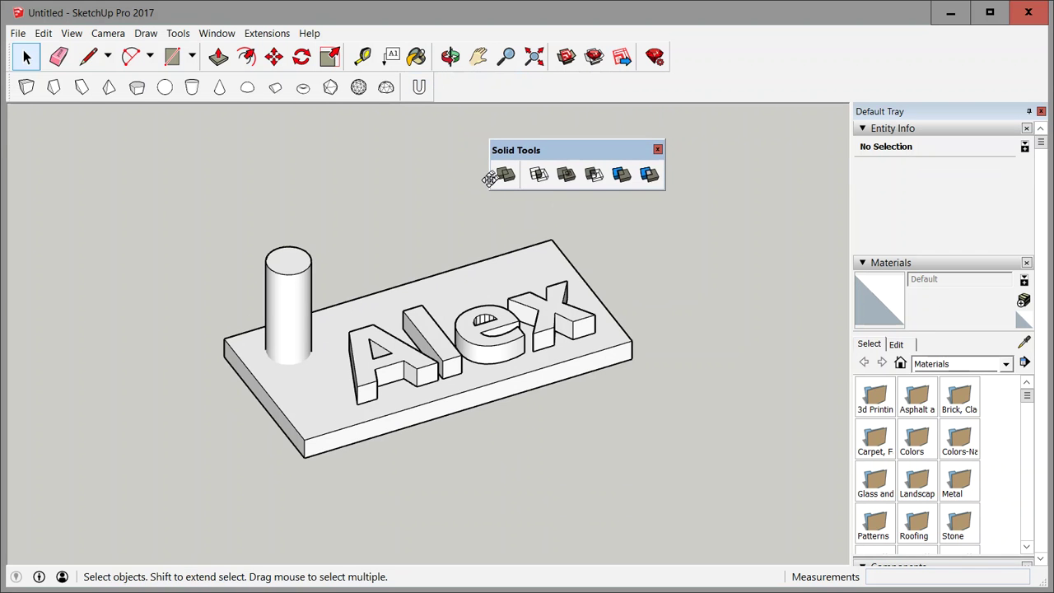
pyautogui.click(565, 175)
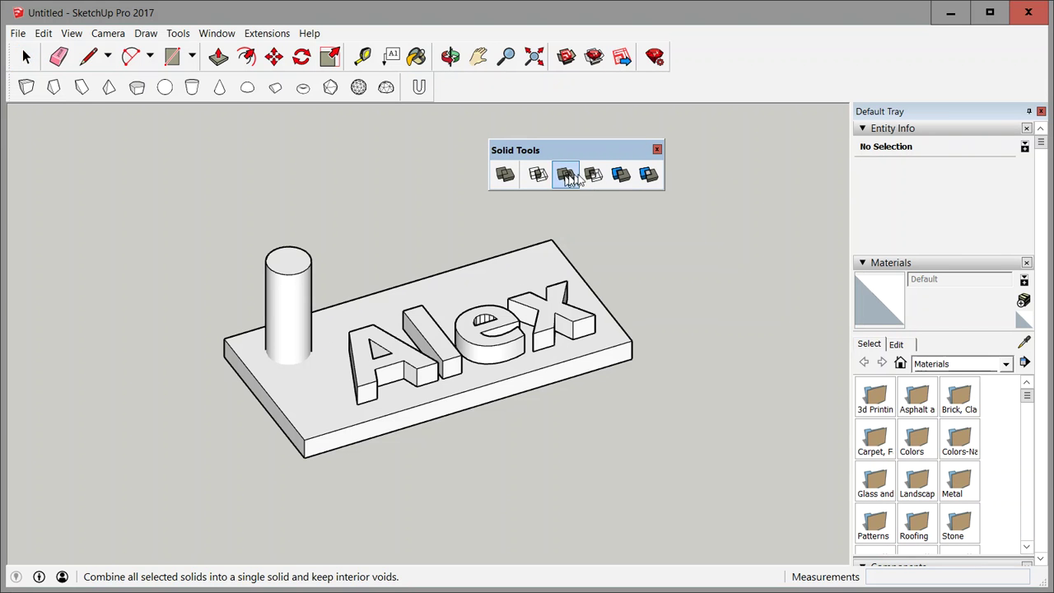
pyautogui.click(409, 357)
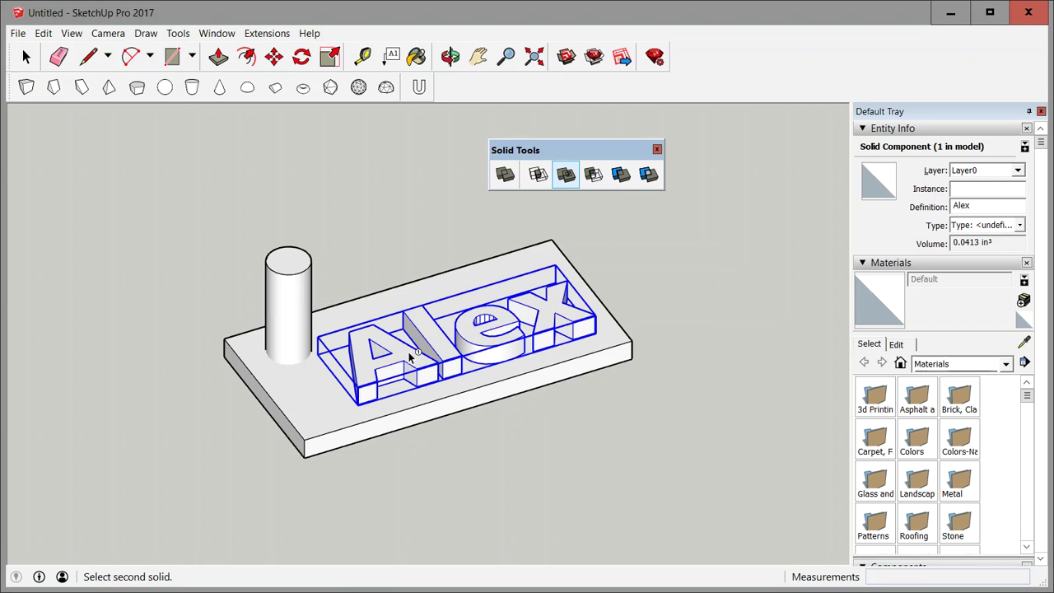
pyautogui.click(333, 423)
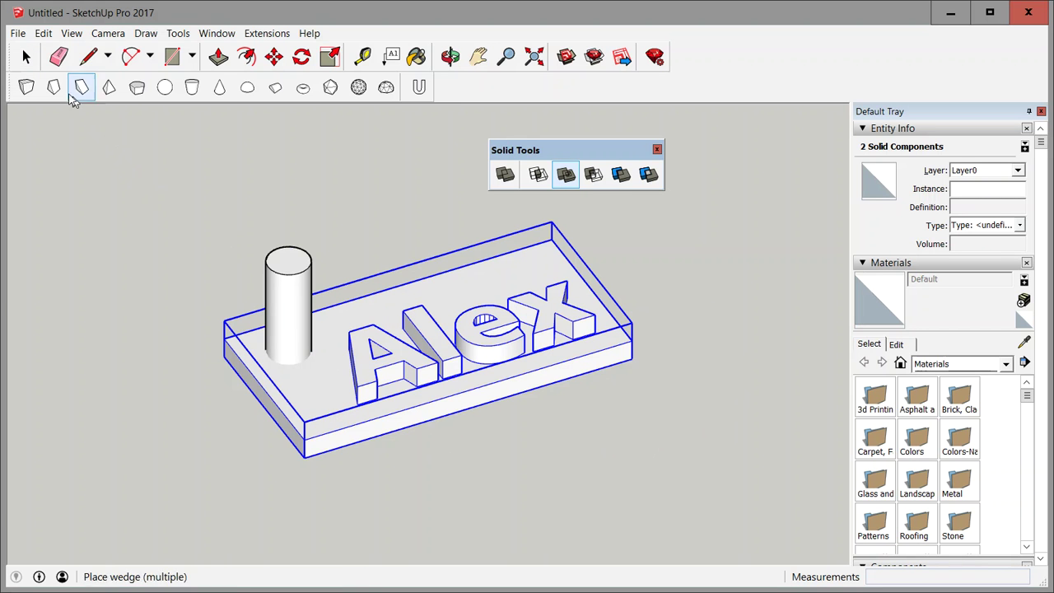
pyautogui.click(26, 56)
pyautogui.click(342, 191)
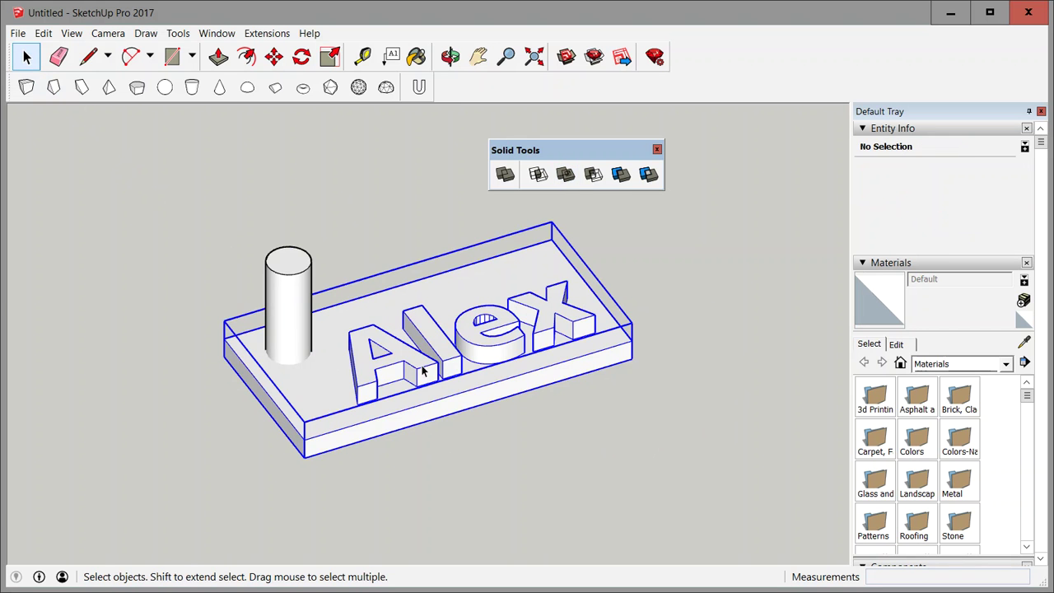
pyautogui.click(422, 371)
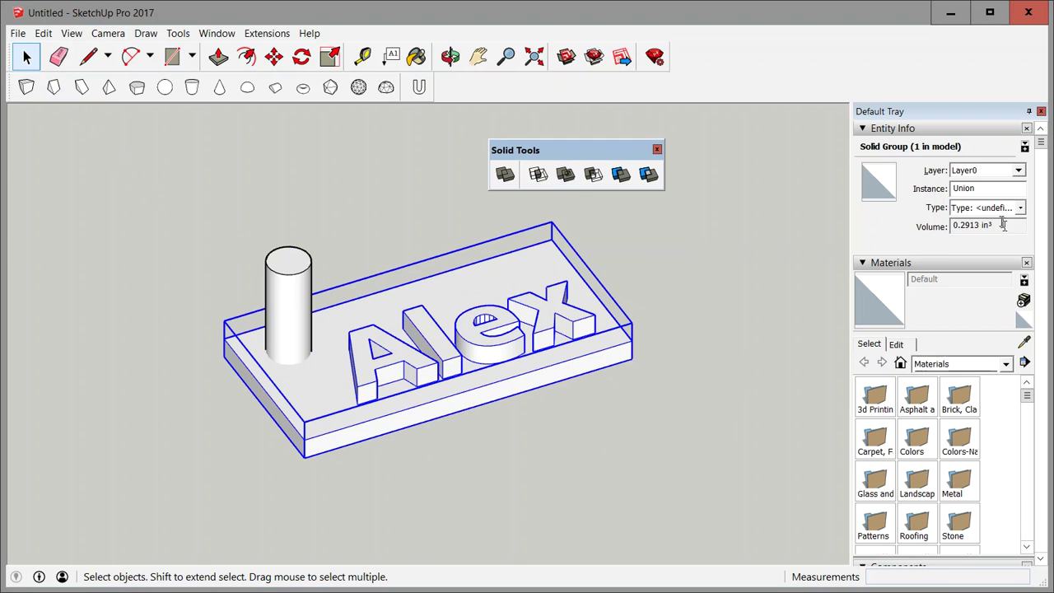
pyautogui.moveTo(1004, 225); pyautogui.dragTo(949, 227)
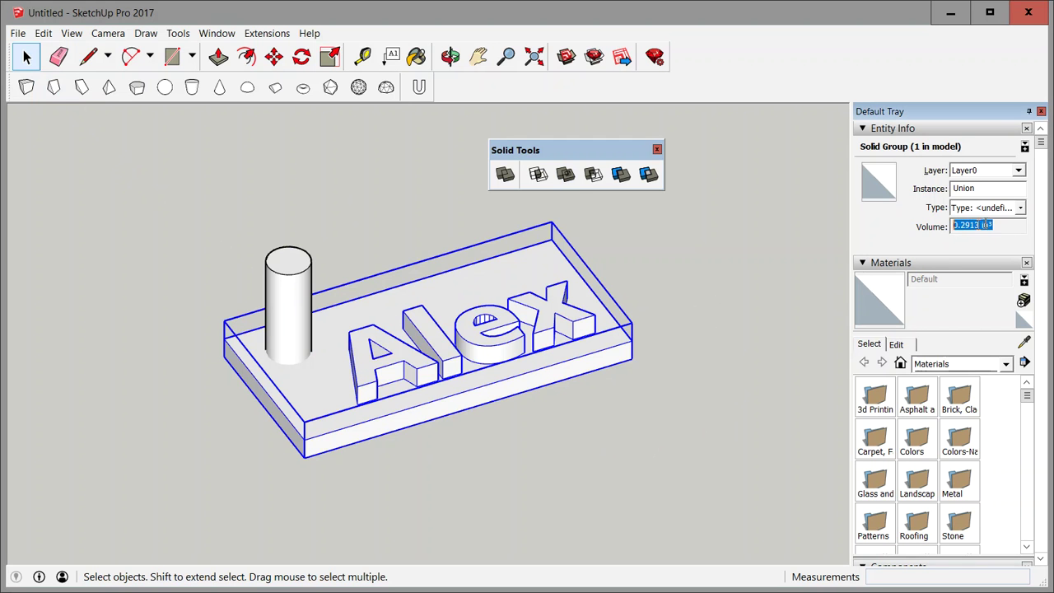
pyautogui.click(647, 274)
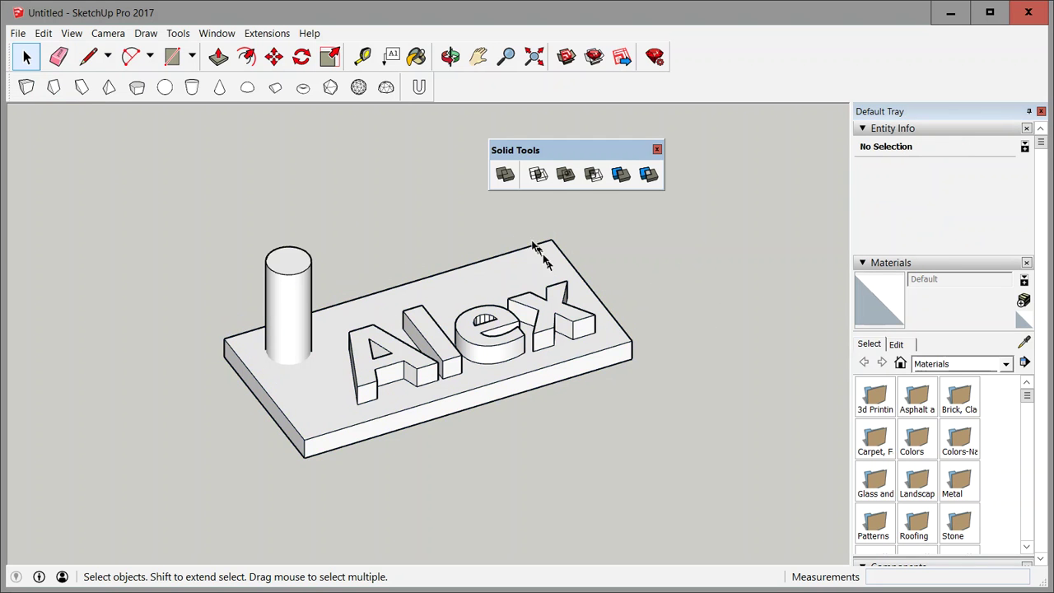
# Subtract the cylinder from the tag and confirm its new 0.2852 in³ volume
pyautogui.click(597, 174)
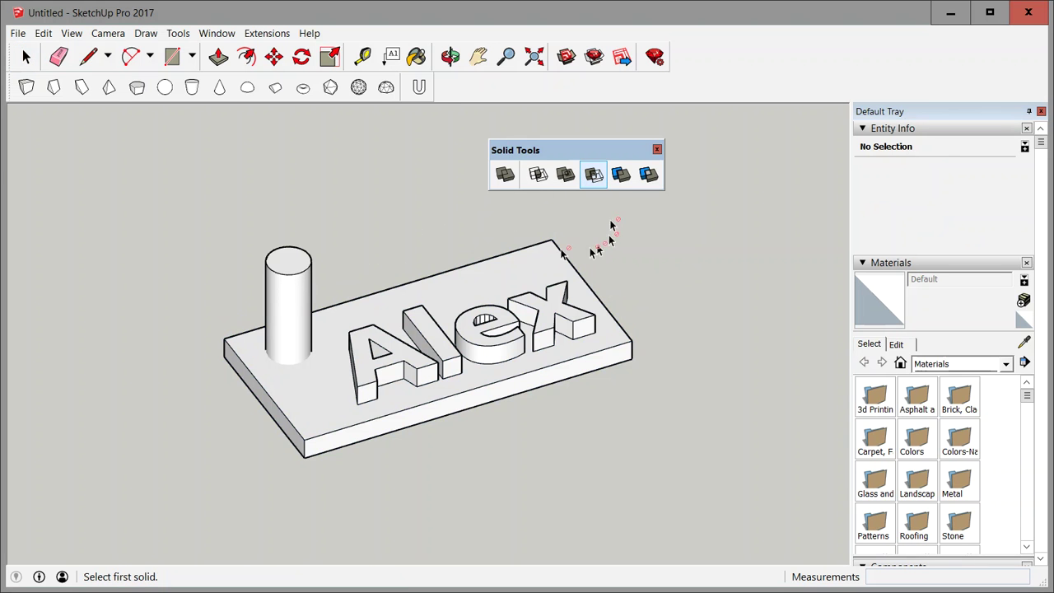
pyautogui.click(292, 263)
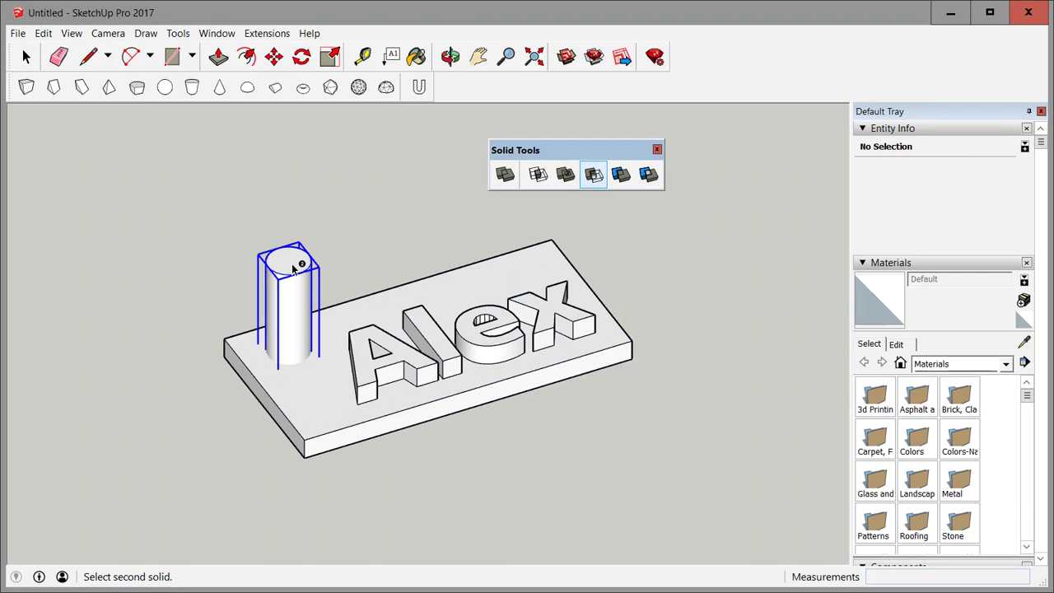
pyautogui.click(324, 394)
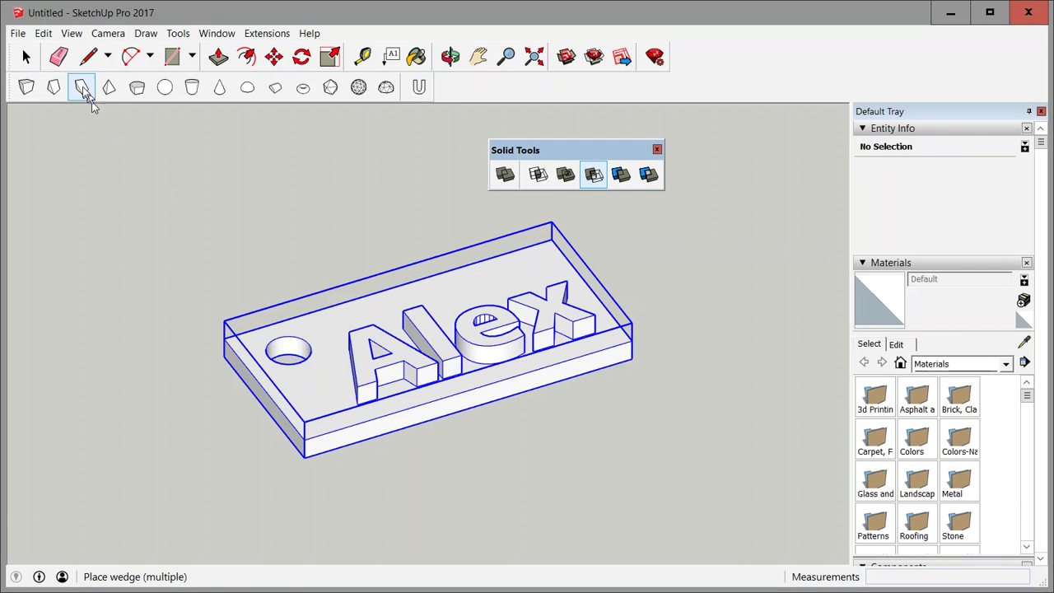
pyautogui.click(25, 56)
pyautogui.click(354, 241)
pyautogui.moveTo(355, 242); pyautogui.dragTo(412, 360, button='middle')
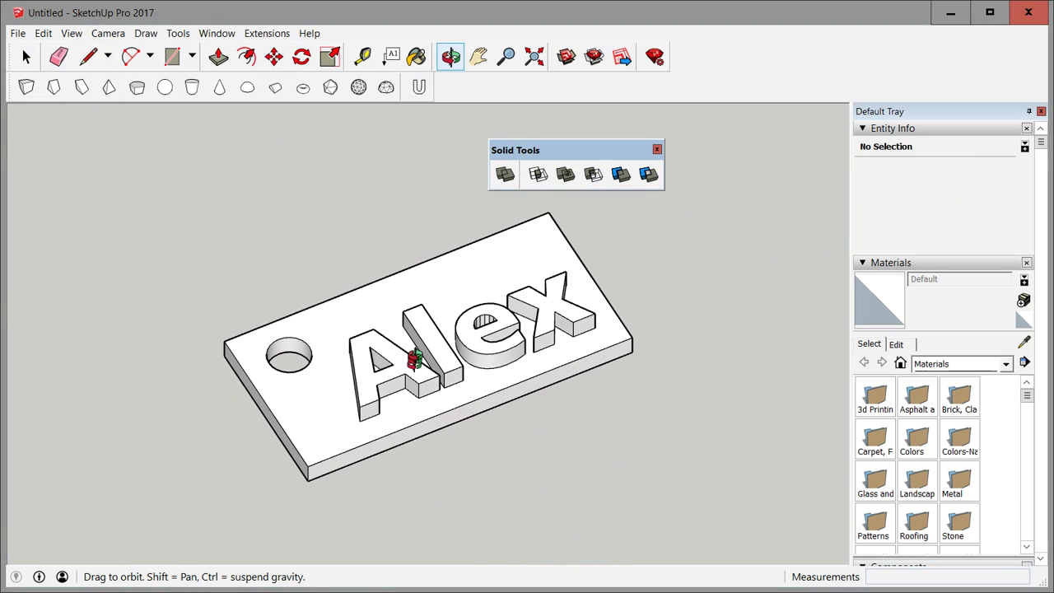
pyautogui.click(453, 290)
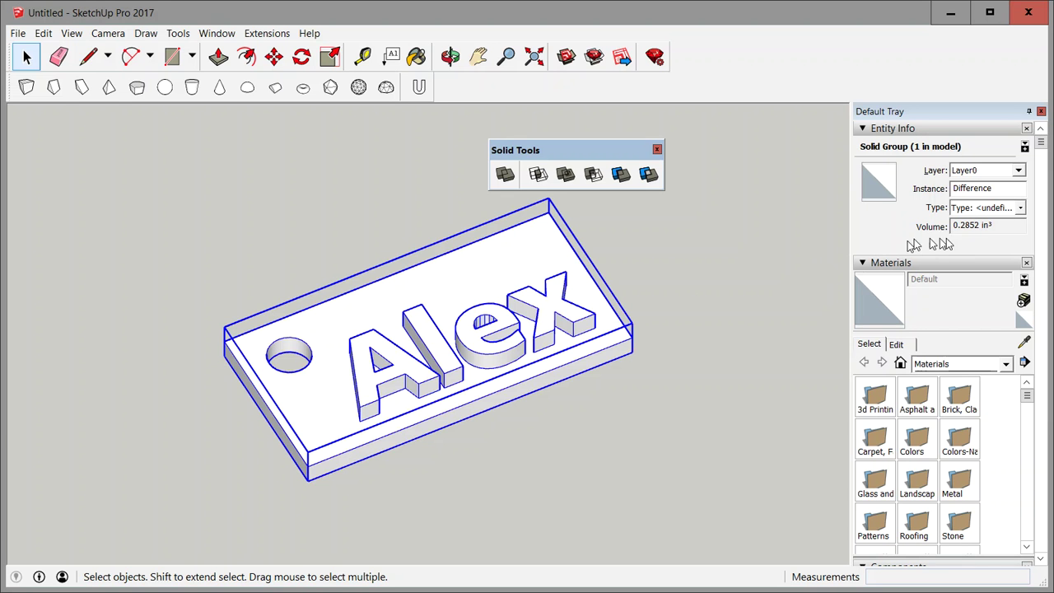
pyautogui.moveTo(1005, 226); pyautogui.dragTo(943, 230)
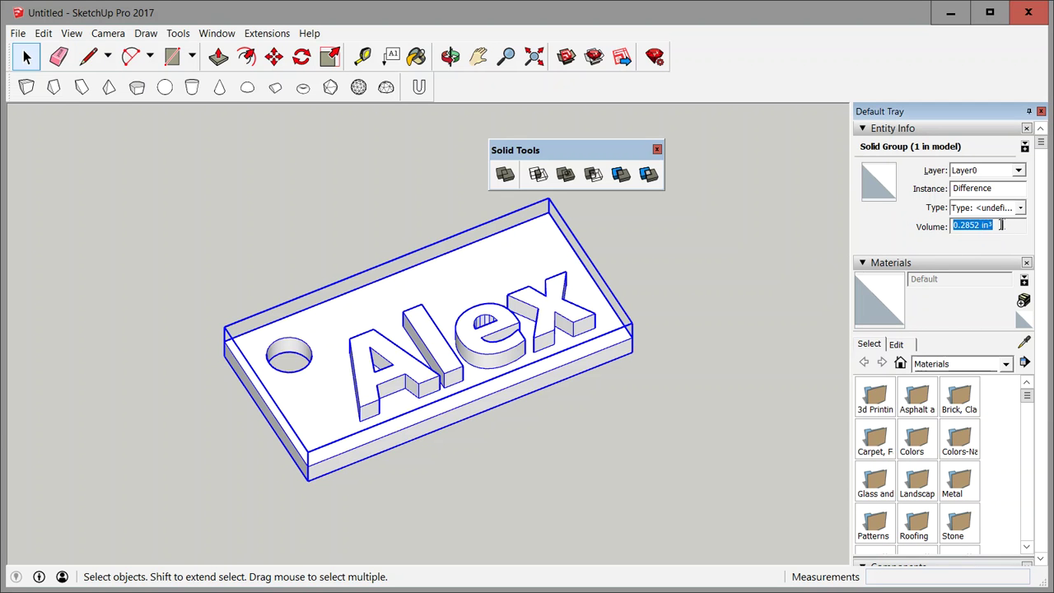
pyautogui.click(654, 219)
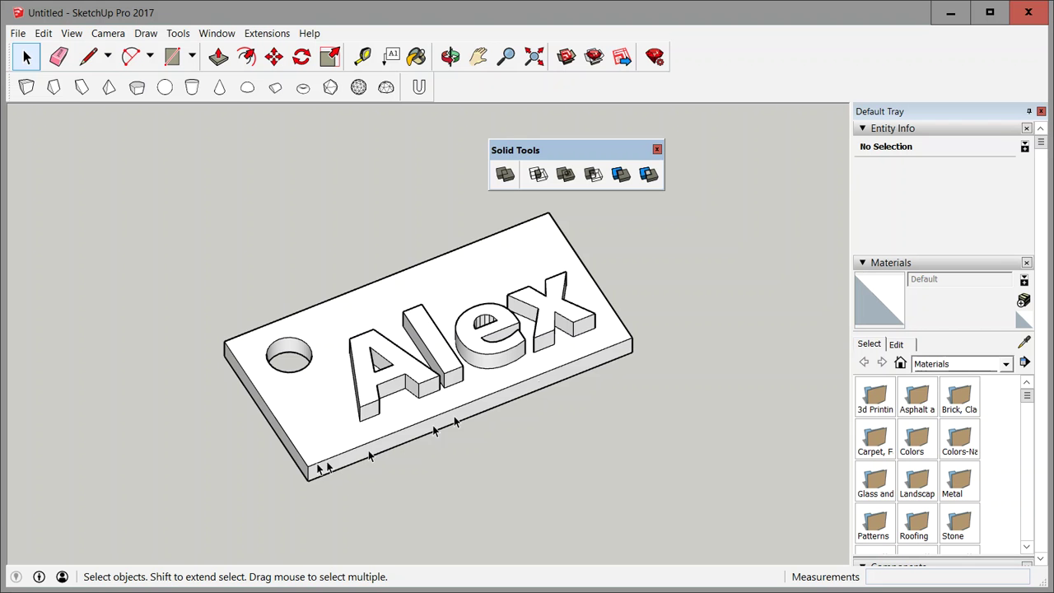
# Orbit to inspect the hole from the side and top face of the tag
pyautogui.moveTo(596, 375); pyautogui.dragTo(530, 417, button='middle')
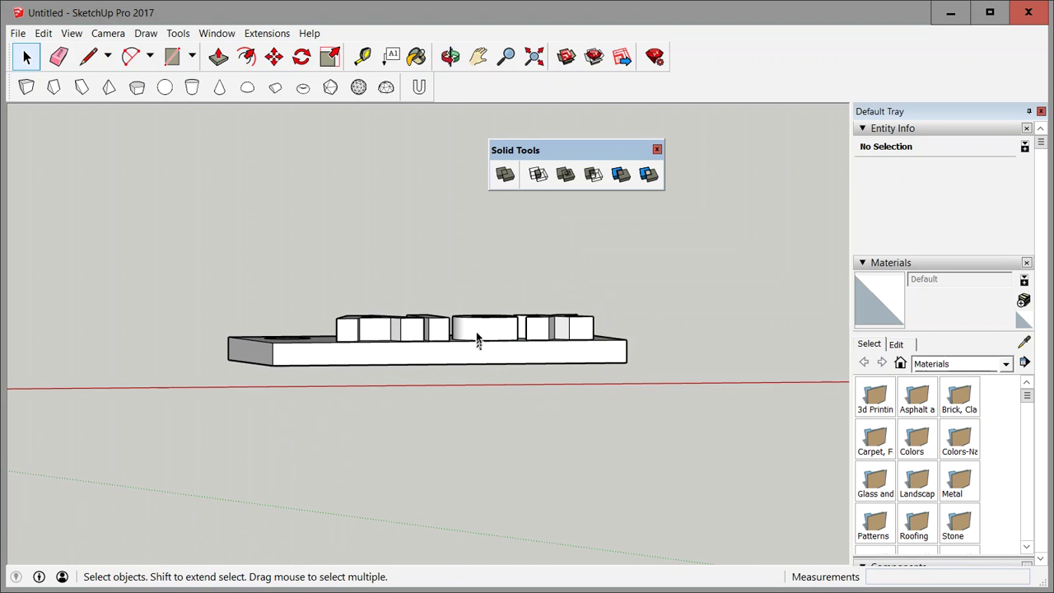
pyautogui.moveTo(433, 235); pyautogui.dragTo(467, 384, button='middle')
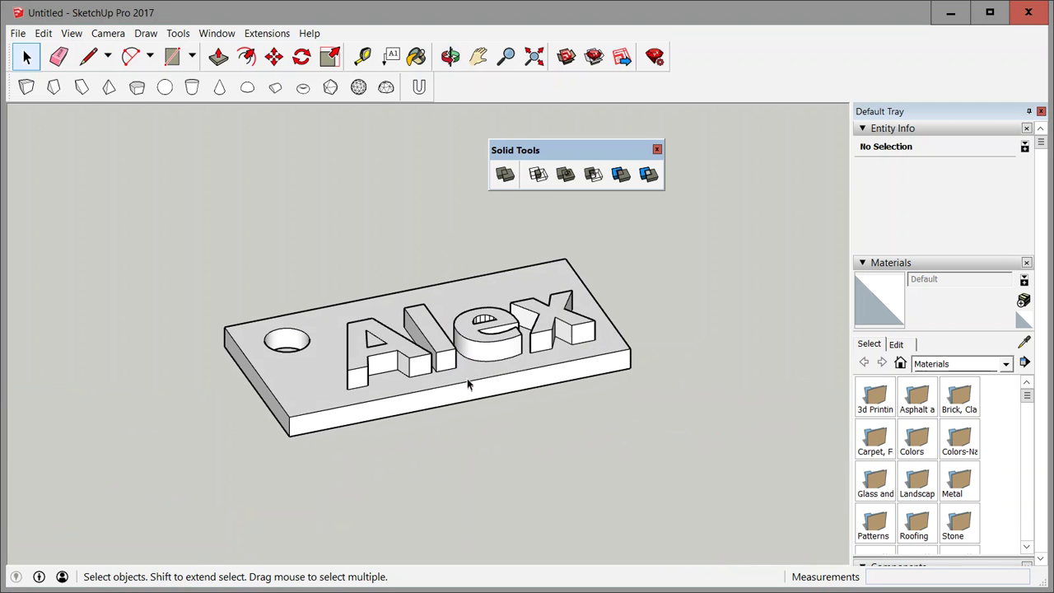
pyautogui.moveTo(378, 275); pyautogui.dragTo(384, 341, button='middle')
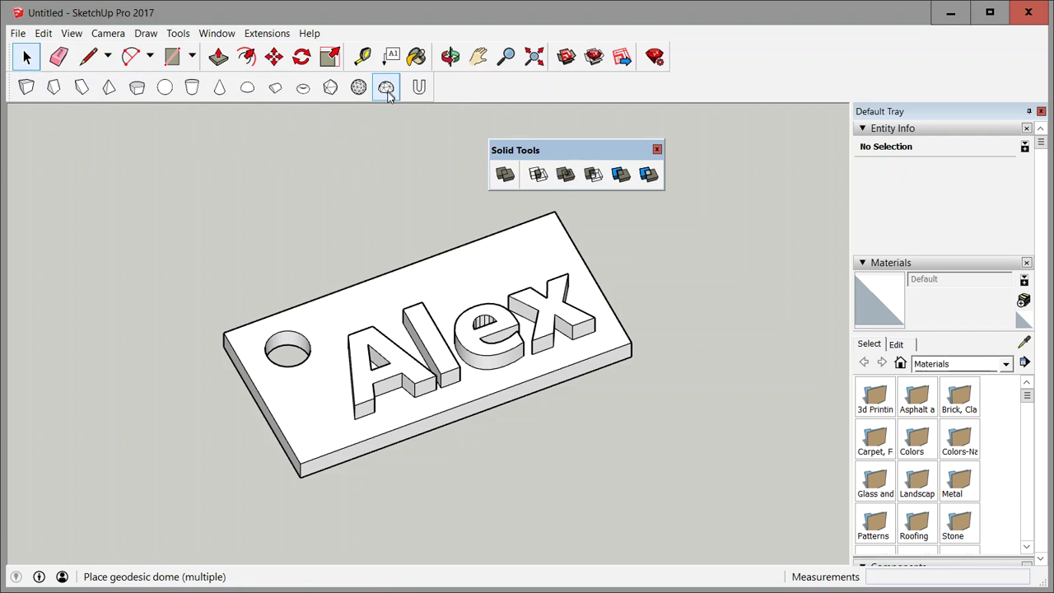
pyautogui.click(494, 333)
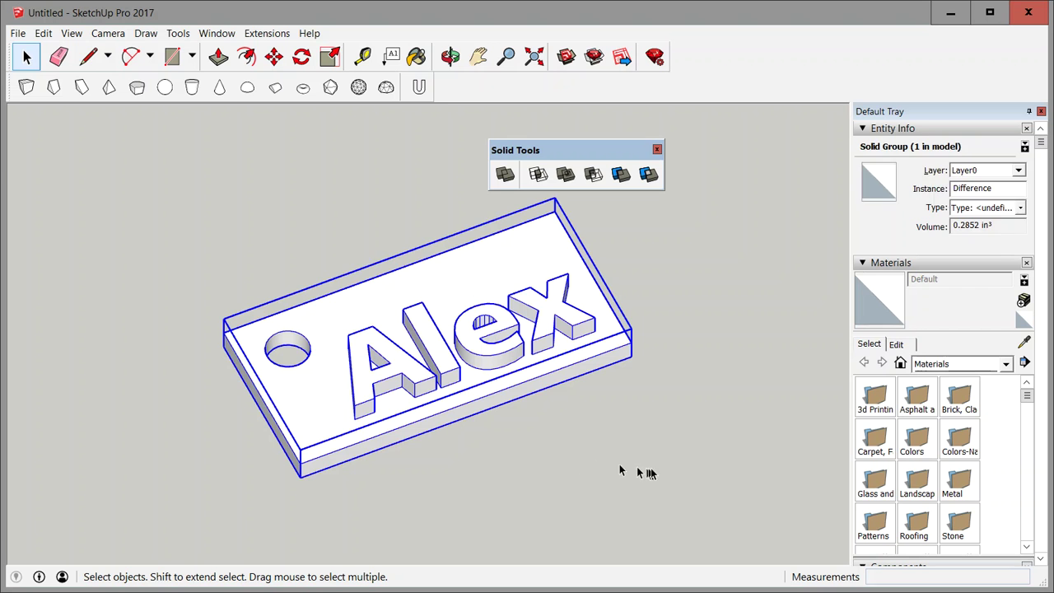
pyautogui.click(641, 438)
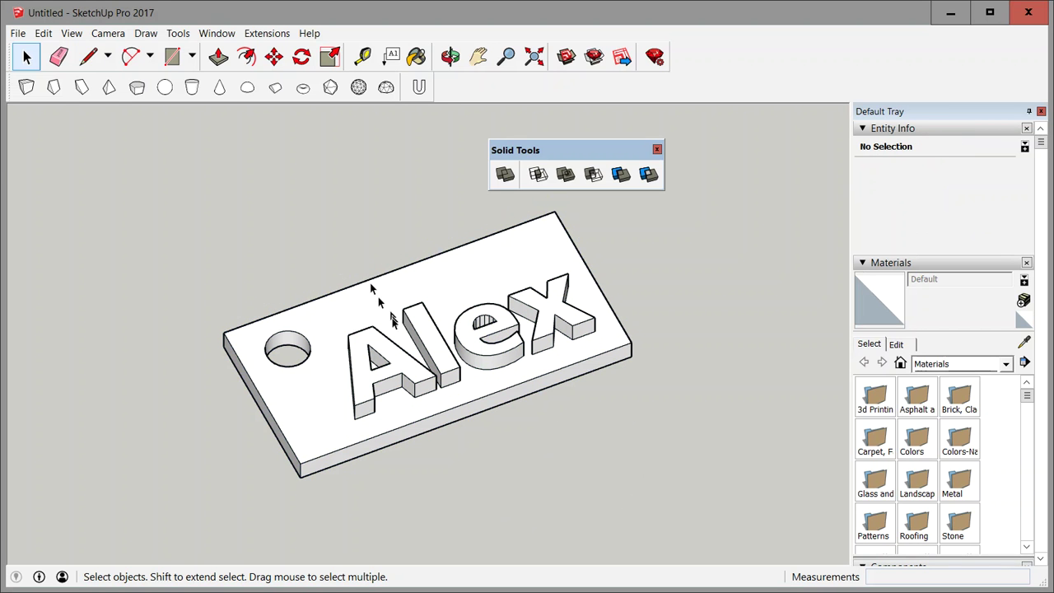
pyautogui.click(432, 336)
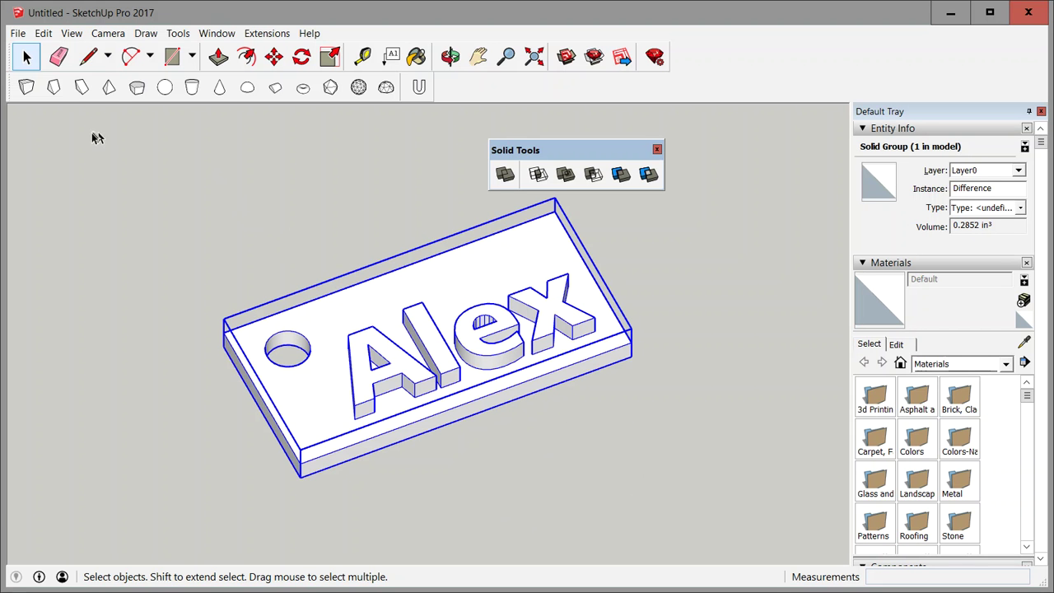
pyautogui.click(17, 34)
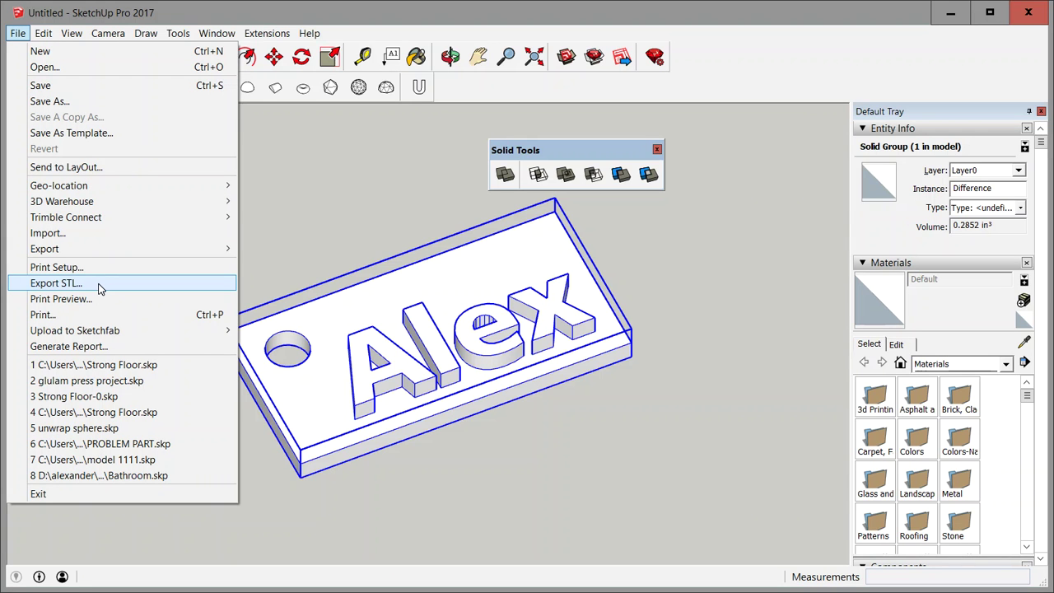
pyautogui.click(91, 284)
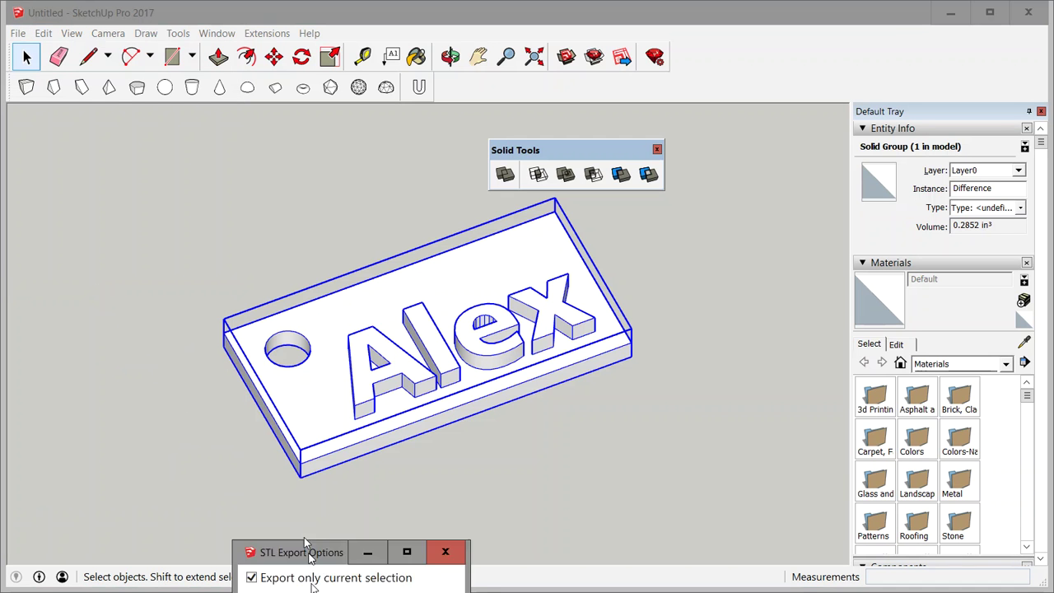
pyautogui.moveTo(306, 550); pyautogui.dragTo(158, 146)
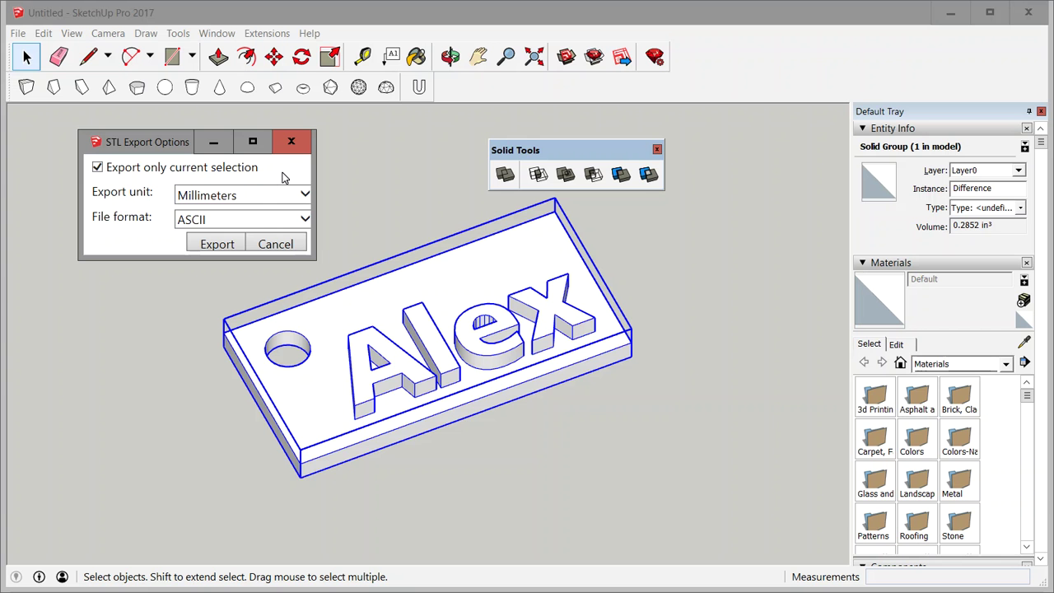
pyautogui.click(216, 245)
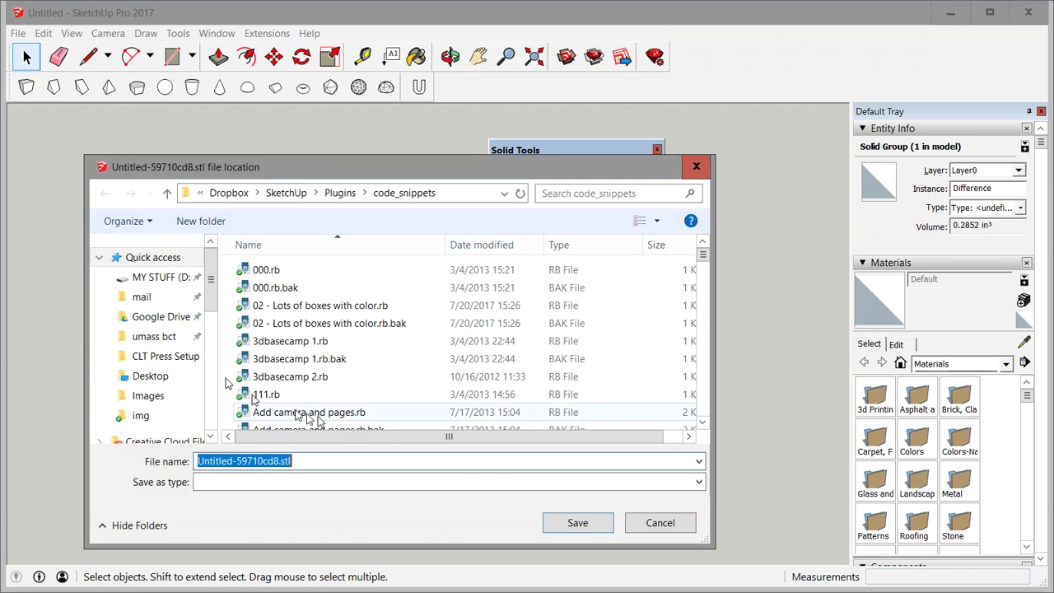
pyautogui.click(660, 523)
pyautogui.click(679, 362)
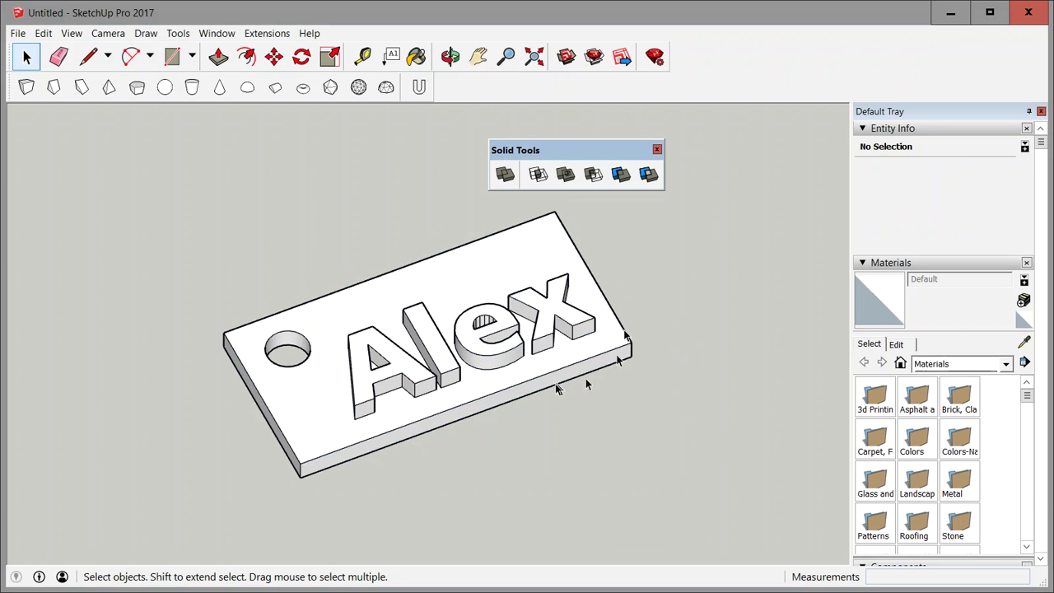
# Select the key tag and float the Place Shapes toolbar as a separate palette
pyautogui.moveTo(528, 394); pyautogui.dragTo(395, 306, button='middle')
pyautogui.click(393, 309)
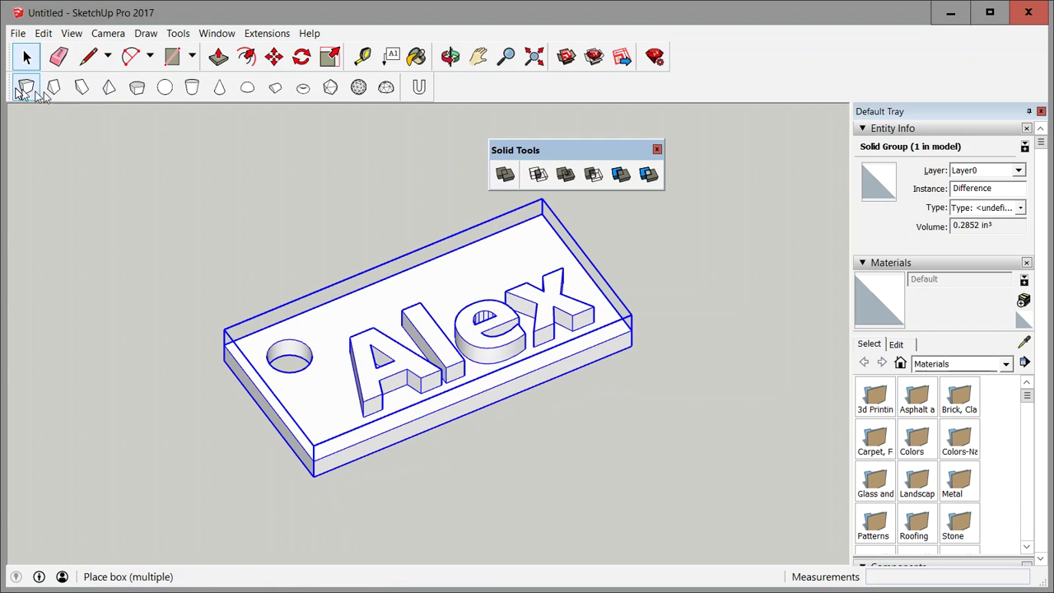
pyautogui.moveTo(11, 87); pyautogui.dragTo(57, 142)
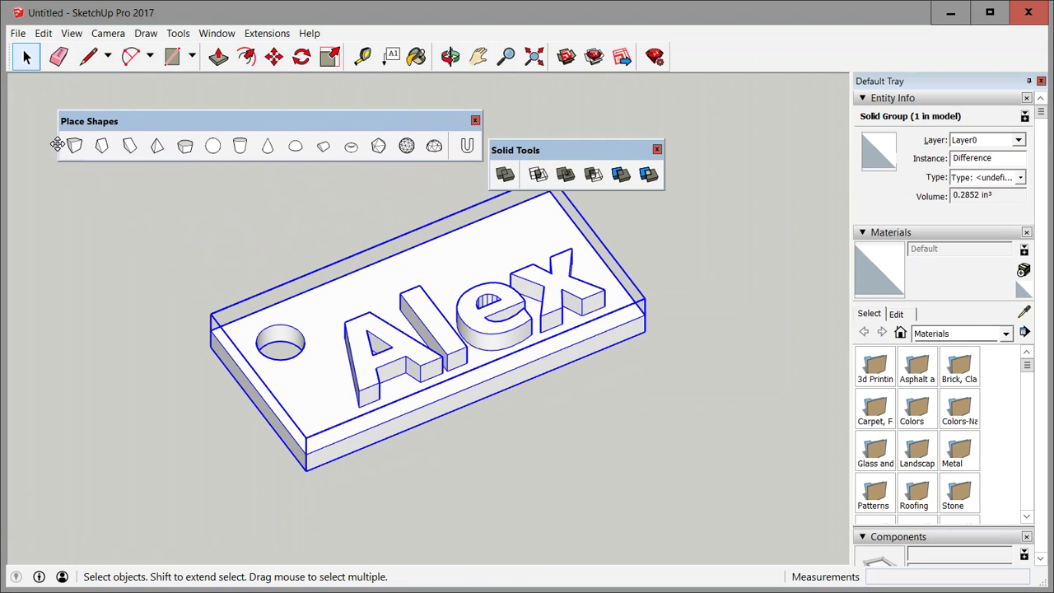